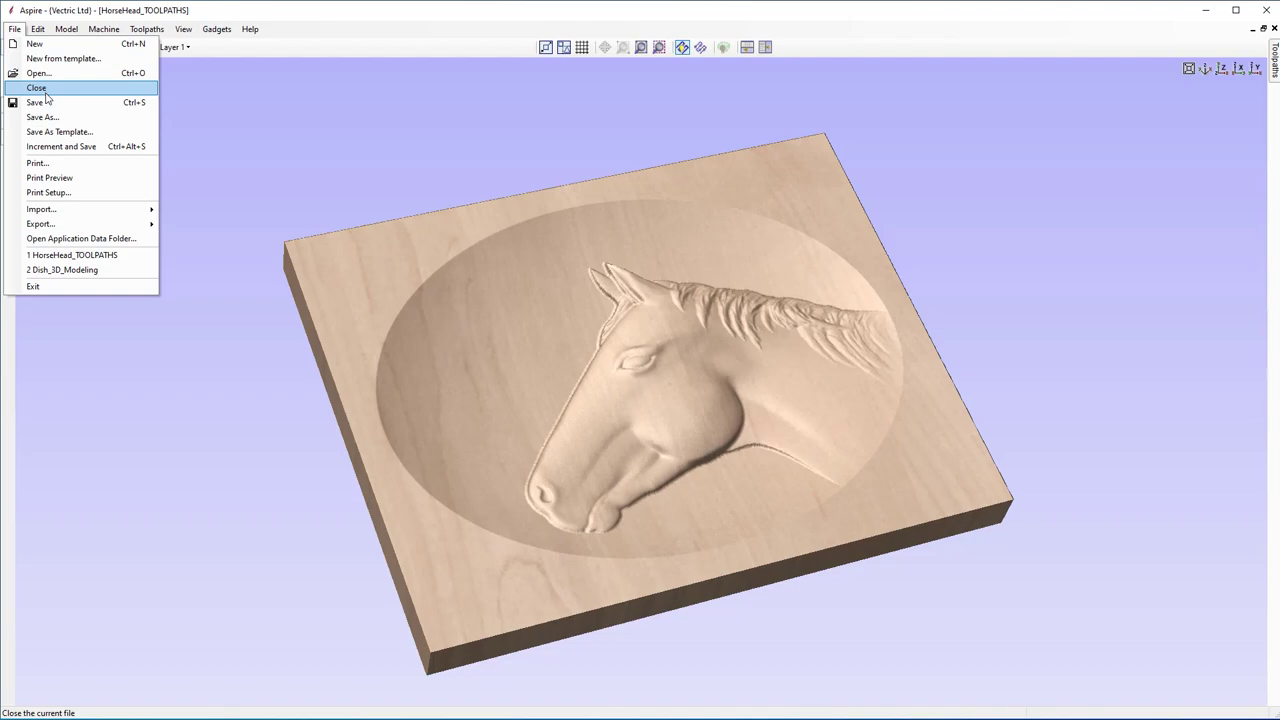
# Close the current file and create a new single-sided job 10 inches wide, 8 inches high and 0.75 inches thick.
pyautogui.click(45, 92)
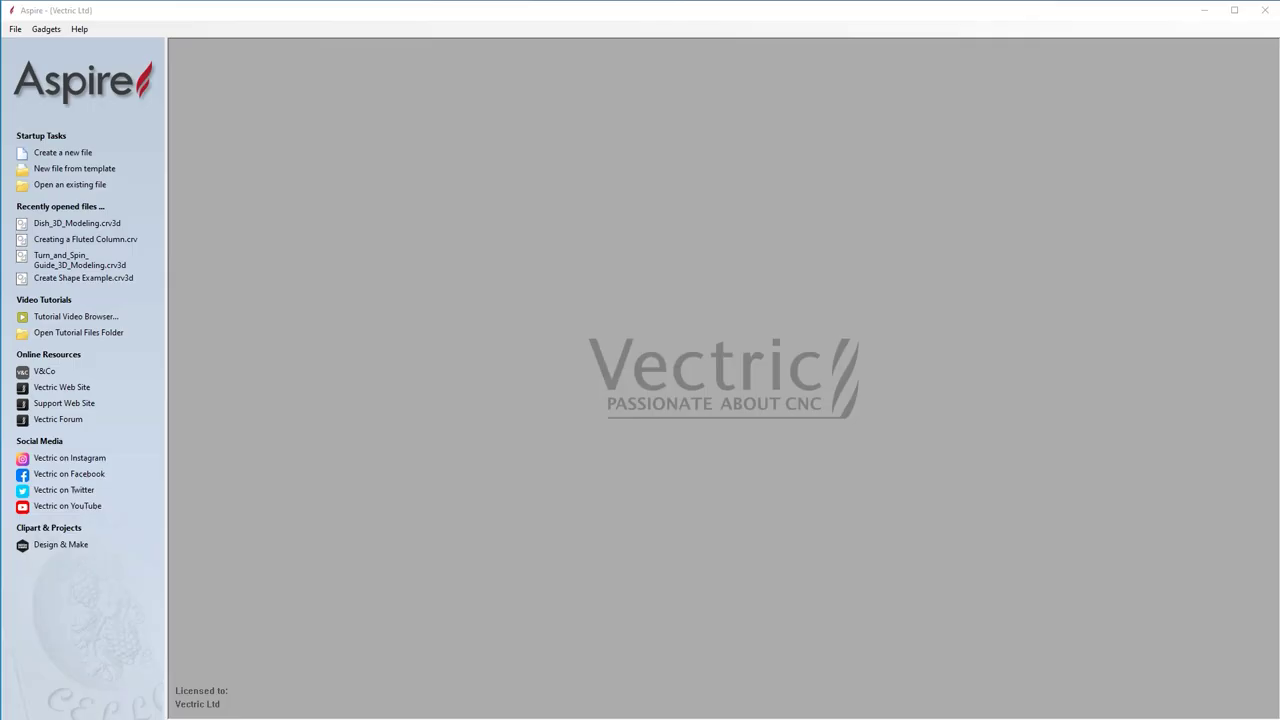
pyautogui.click(62, 155)
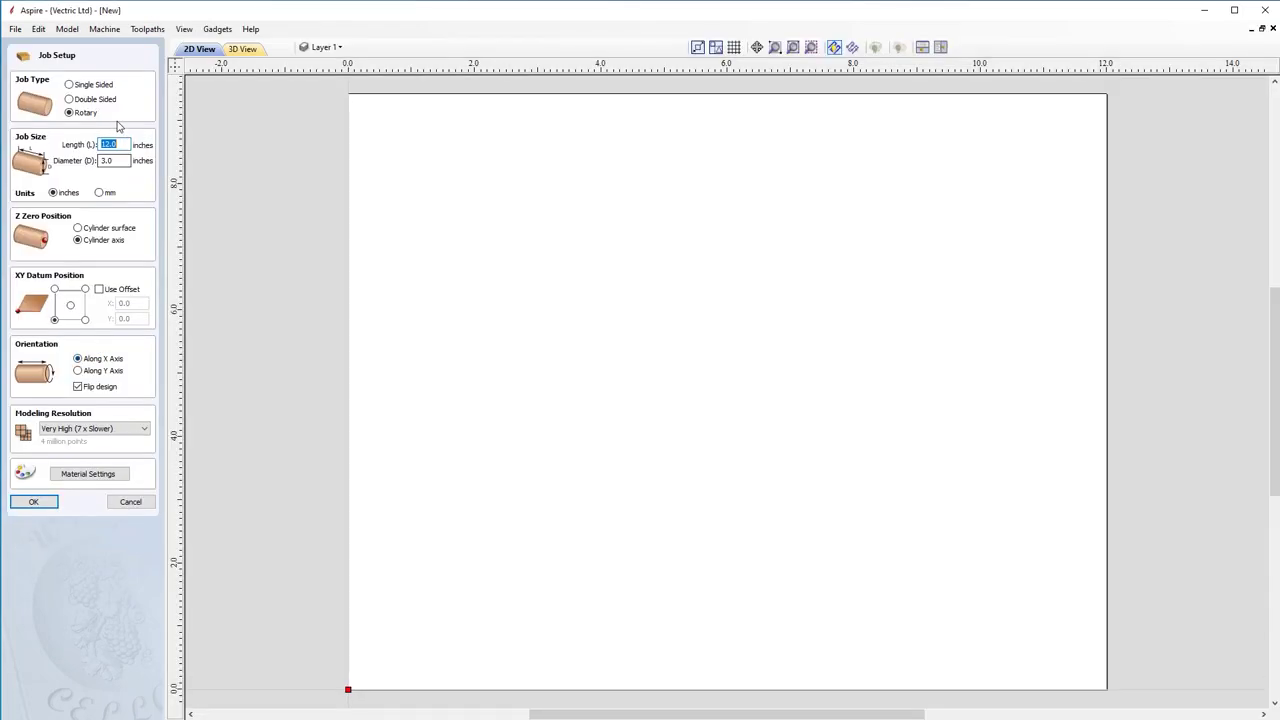
pyautogui.click(82, 85)
pyautogui.doubleClick(125, 160)
pyautogui.click(122, 145)
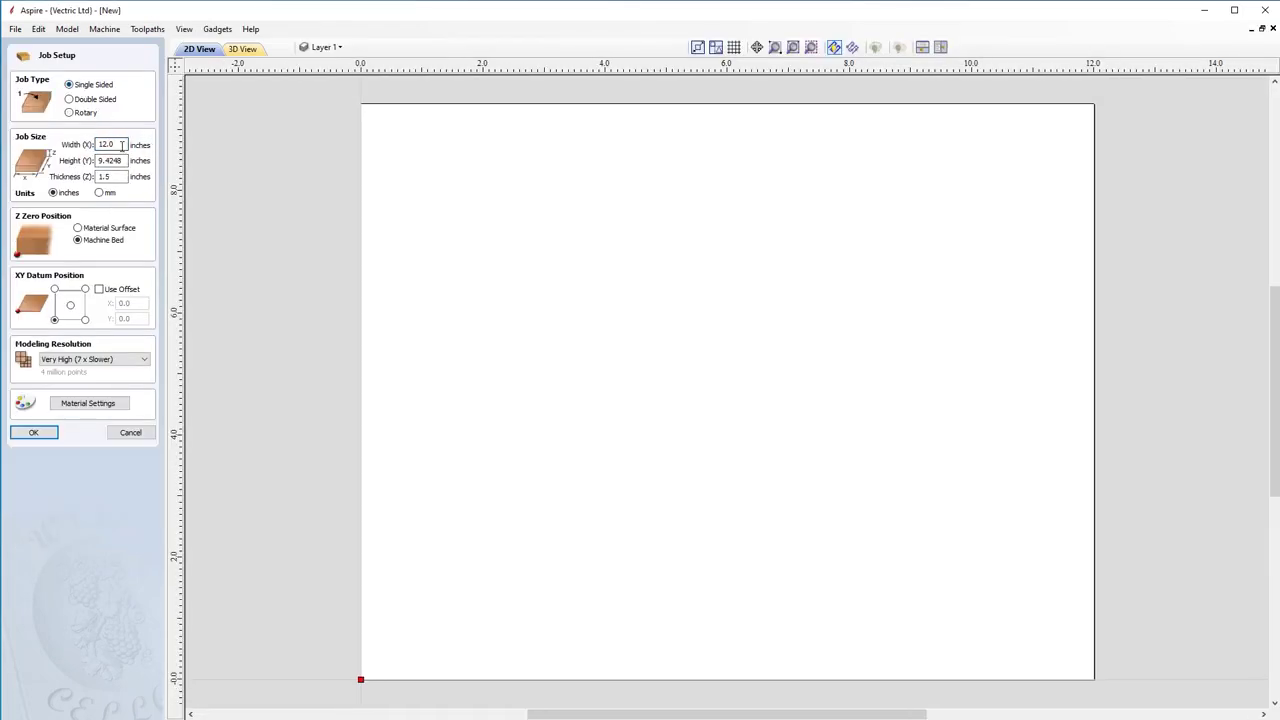
pyautogui.doubleClick(122, 145)
pyautogui.write('10')
pyautogui.press('Tab')
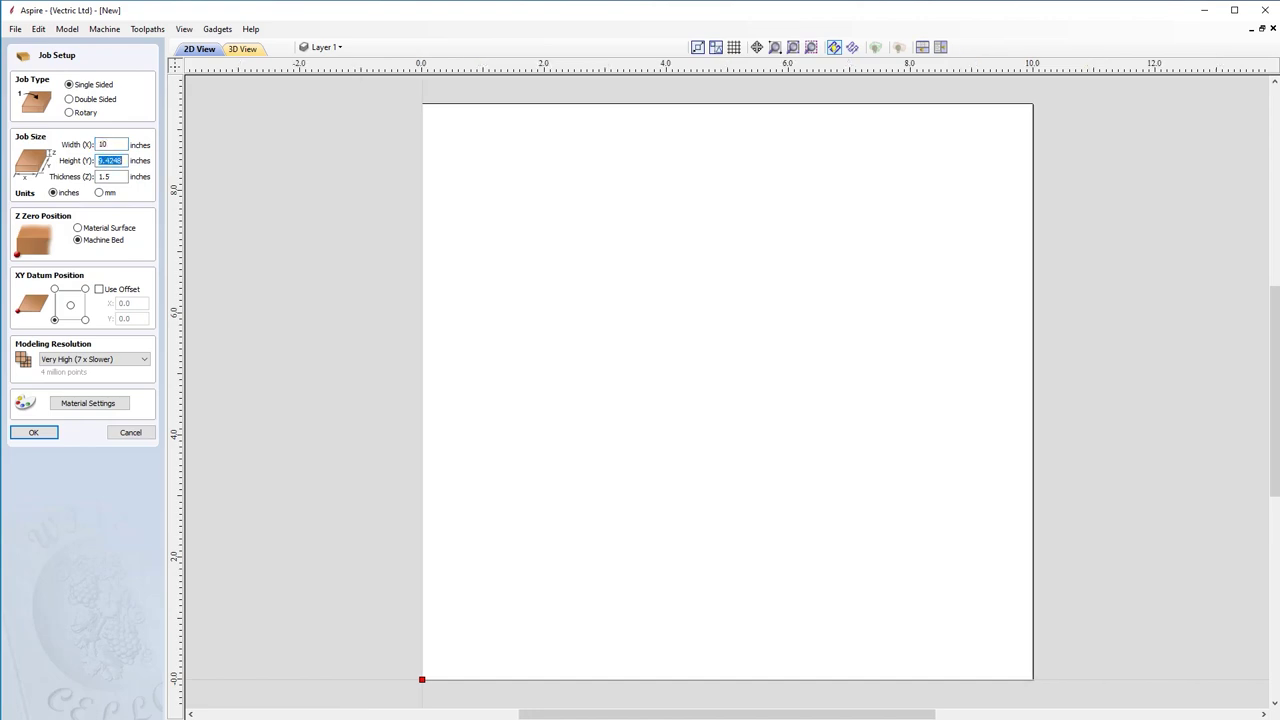
pyautogui.write('8')
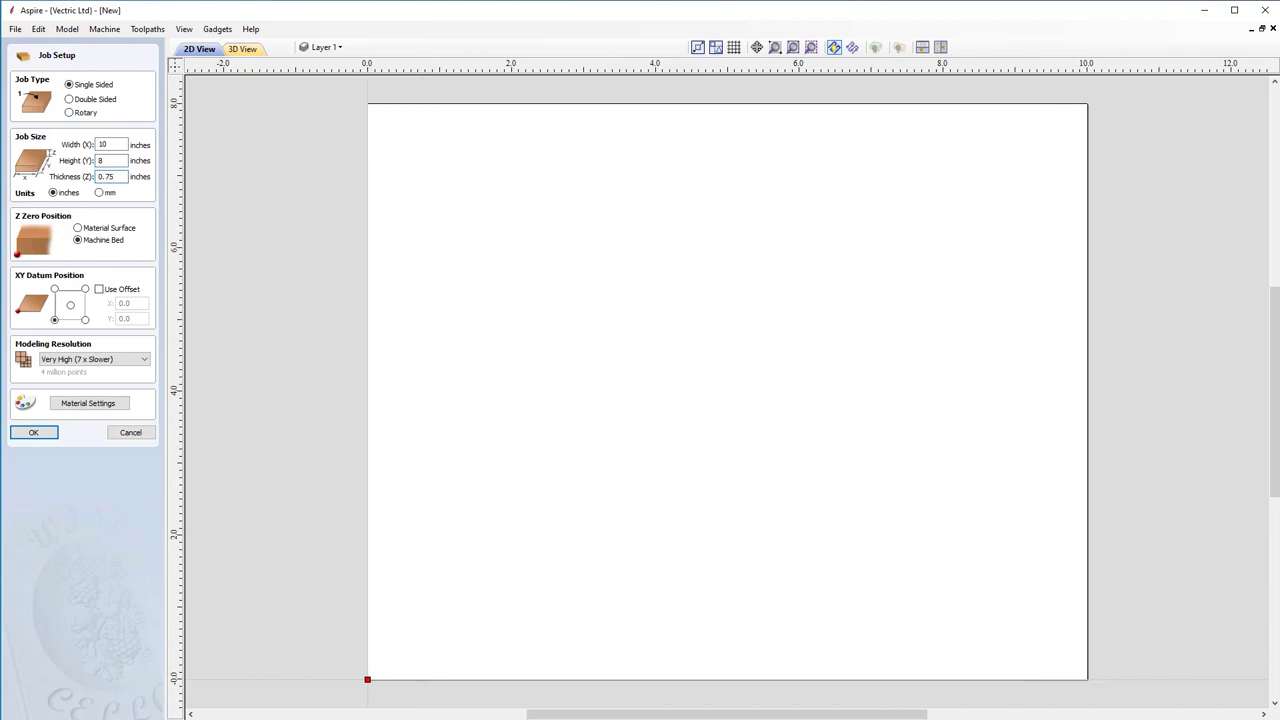
# Set the Z zero to the material surface and the modeling resolution to High (3 x Slower), and accept the job setup.
pyautogui.click(78, 228)
pyautogui.click(111, 366)
pyautogui.click(86, 381)
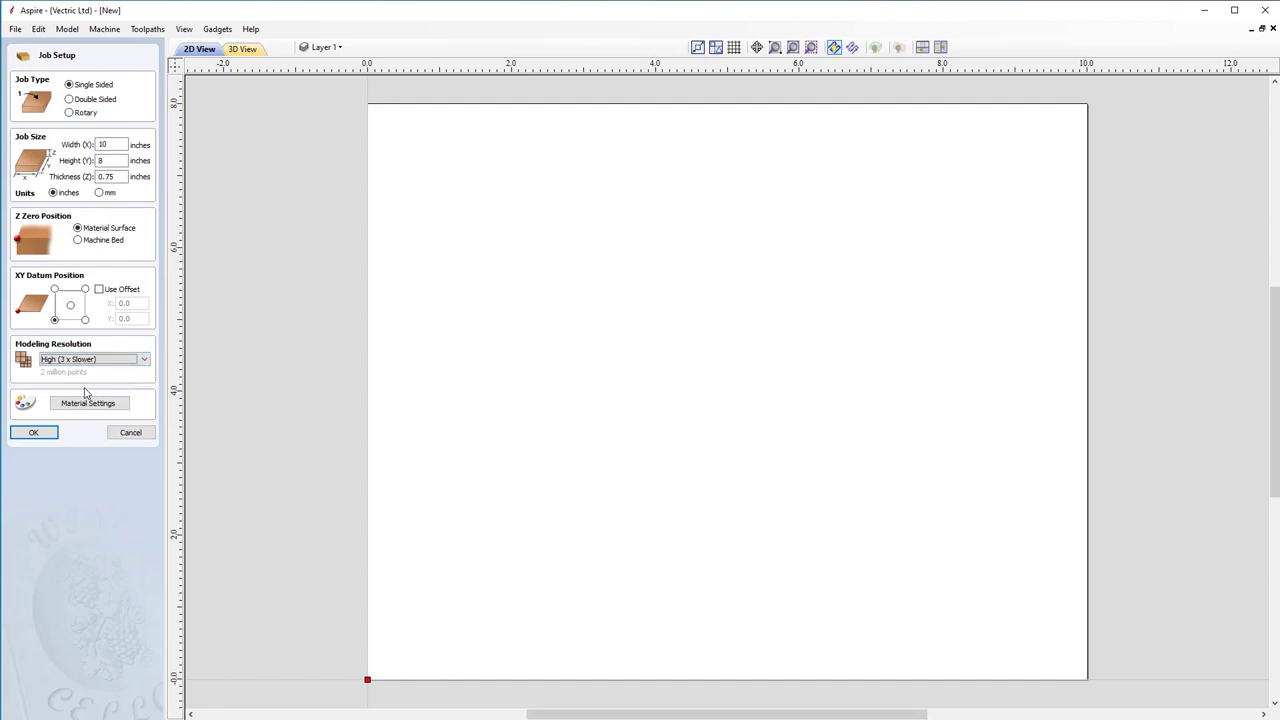
pyautogui.click(34, 432)
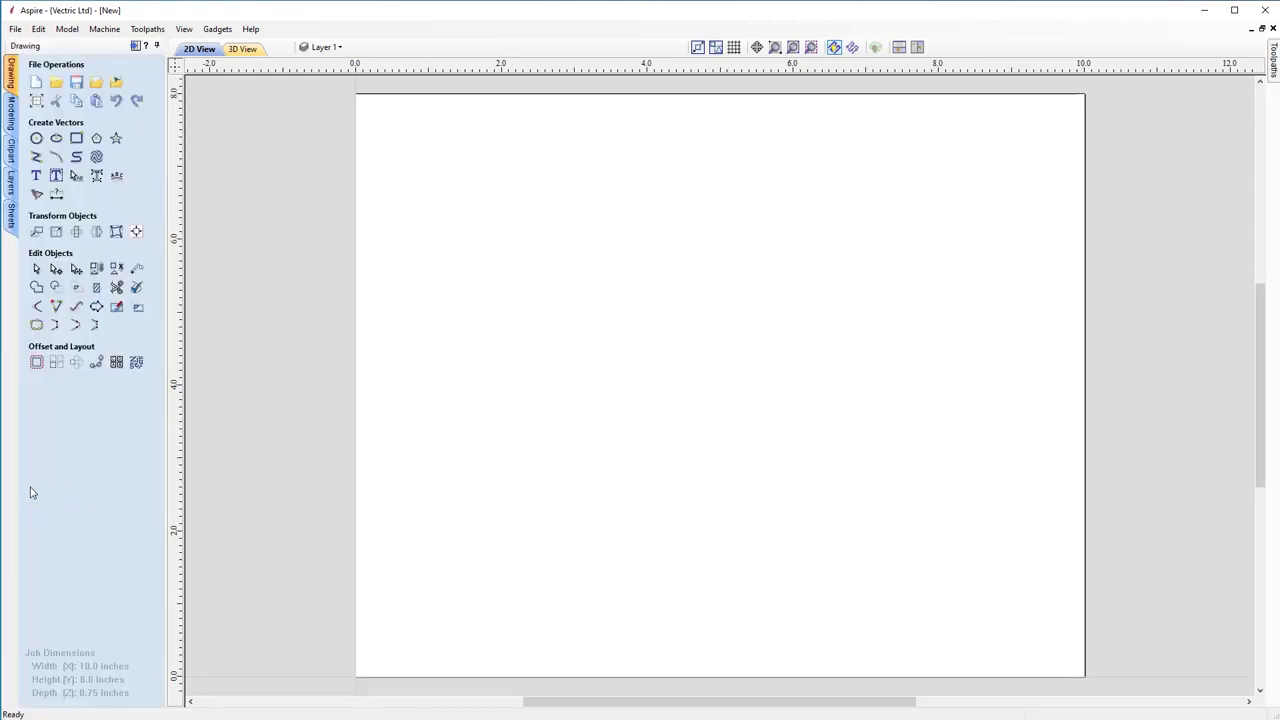
# Create an ellipse 9 inches wide and 7 inches high, and centre it in the job.
pyautogui.click(55, 142)
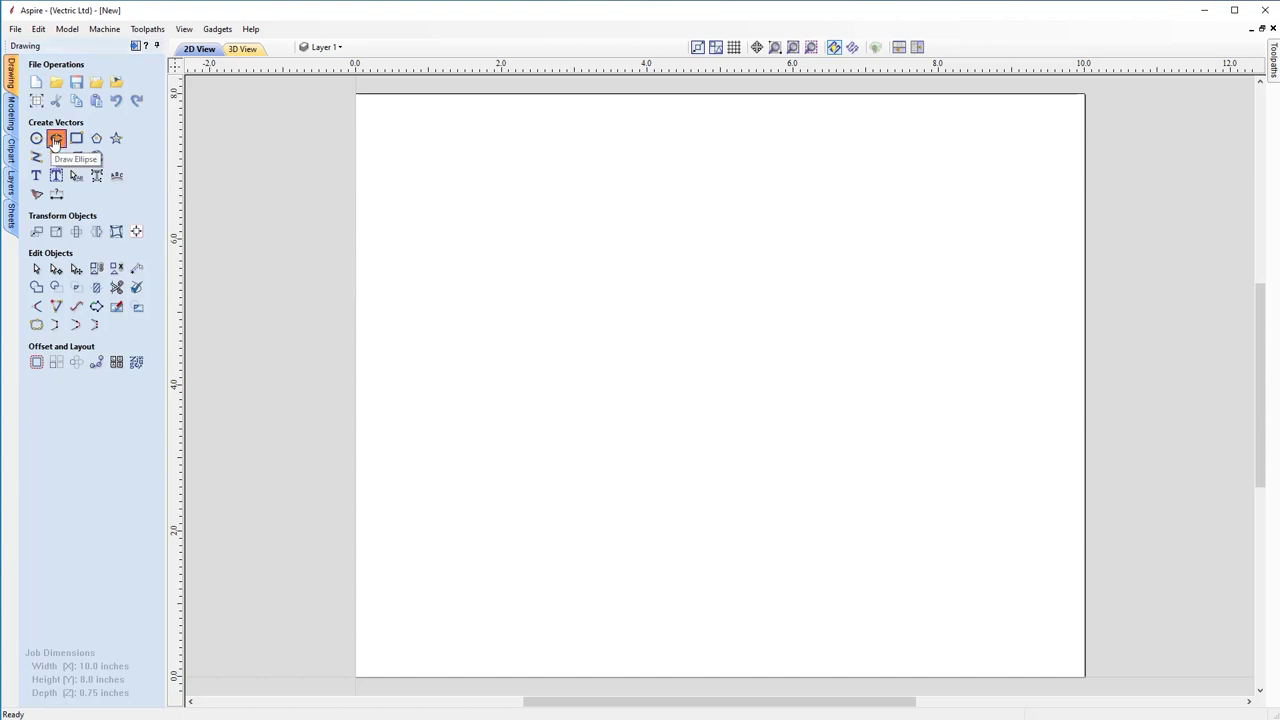
pyautogui.click(68, 158)
pyautogui.click(125, 159)
pyautogui.click(118, 194)
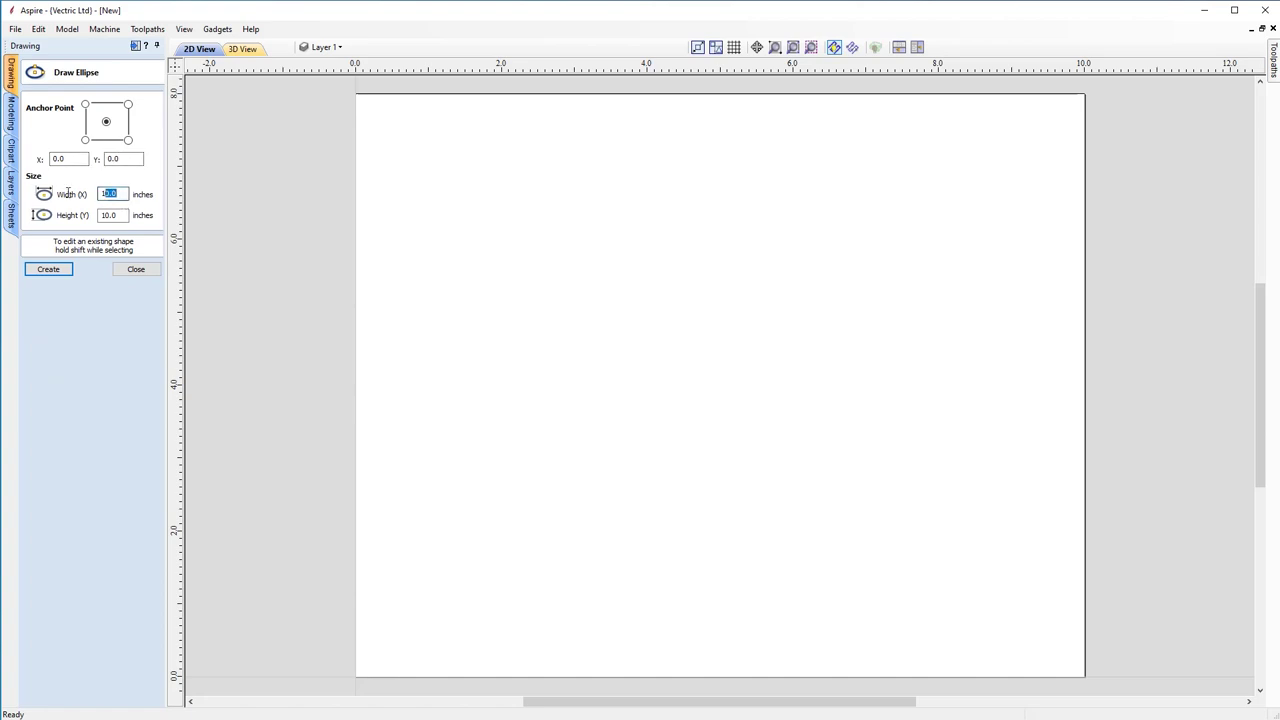
pyautogui.write('9')
pyautogui.click(120, 215)
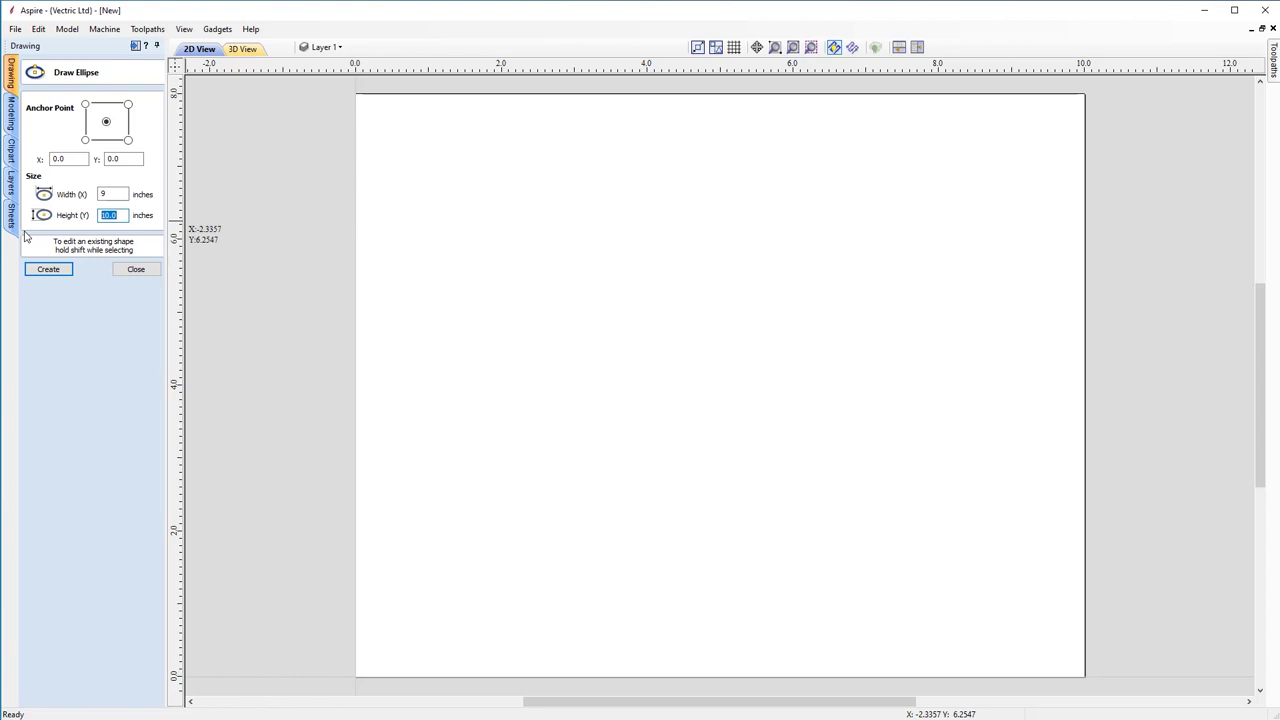
pyautogui.write('7')
pyautogui.click(68, 270)
pyautogui.click(134, 270)
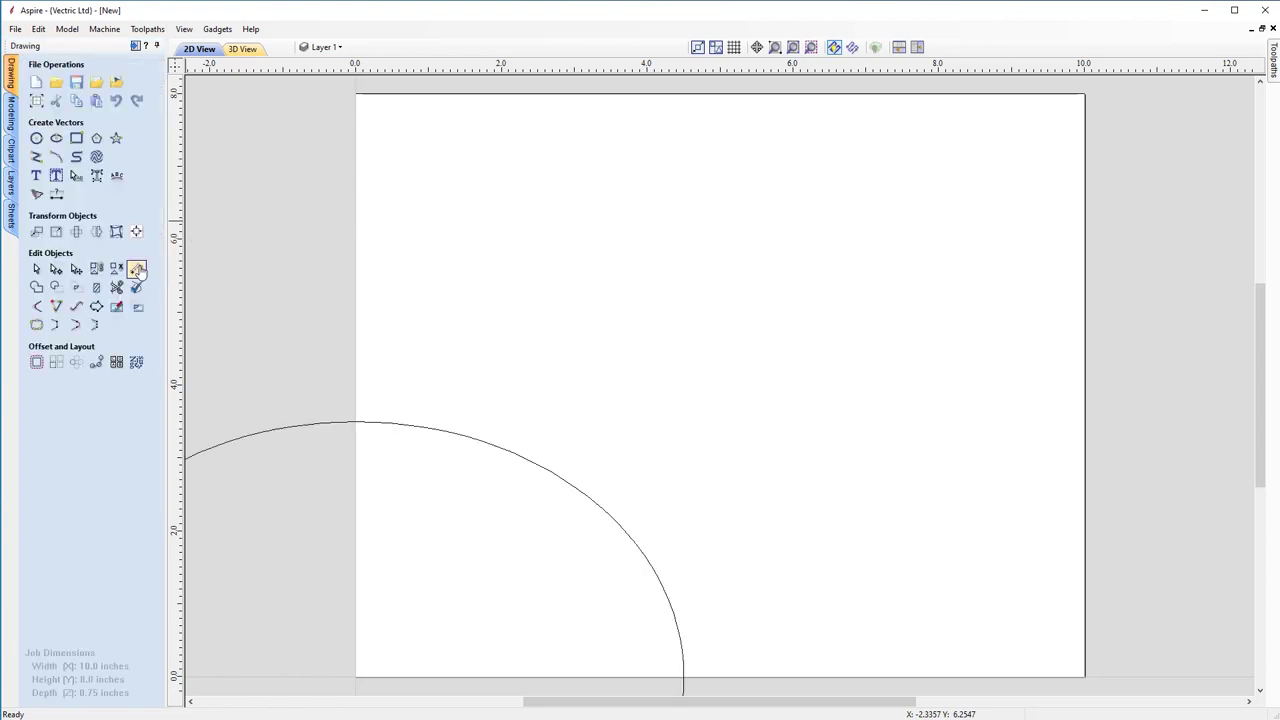
pyautogui.click(520, 460)
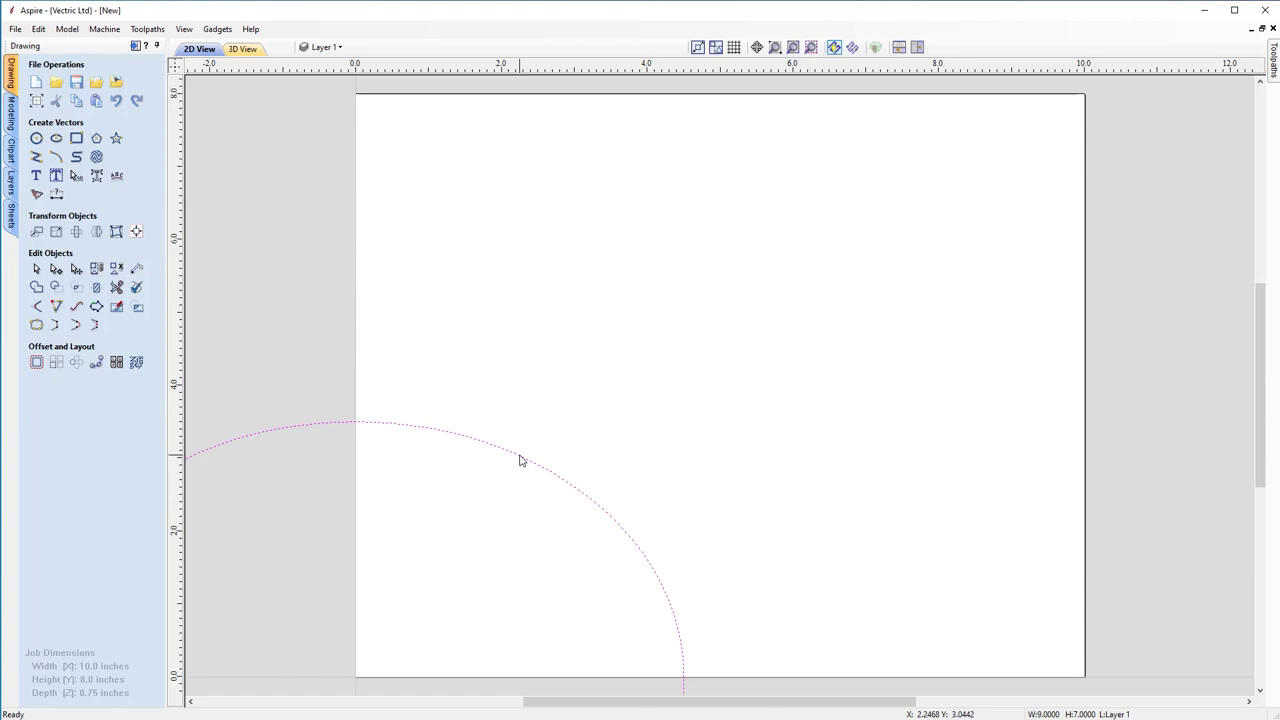
pyautogui.press('F9')
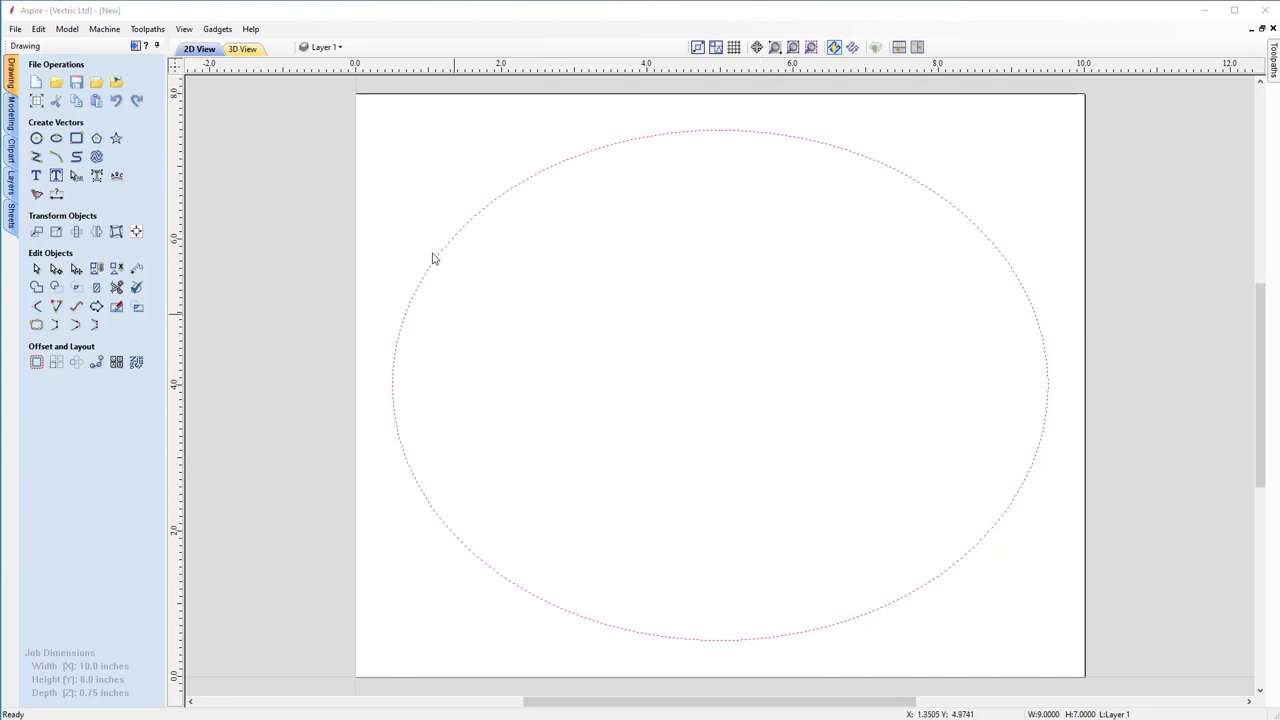
# Import the HorseHead_MODEL file as a component and centre it in the job.
pyautogui.click(10, 115)
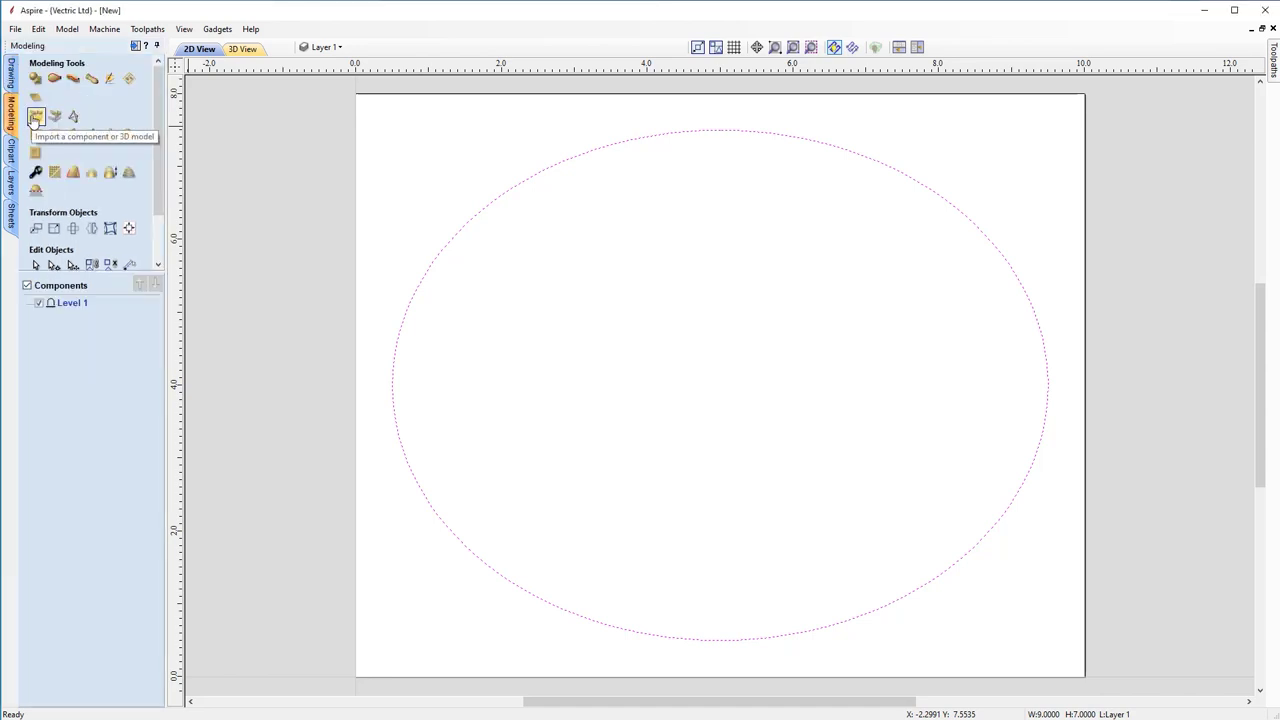
pyautogui.click(36, 118)
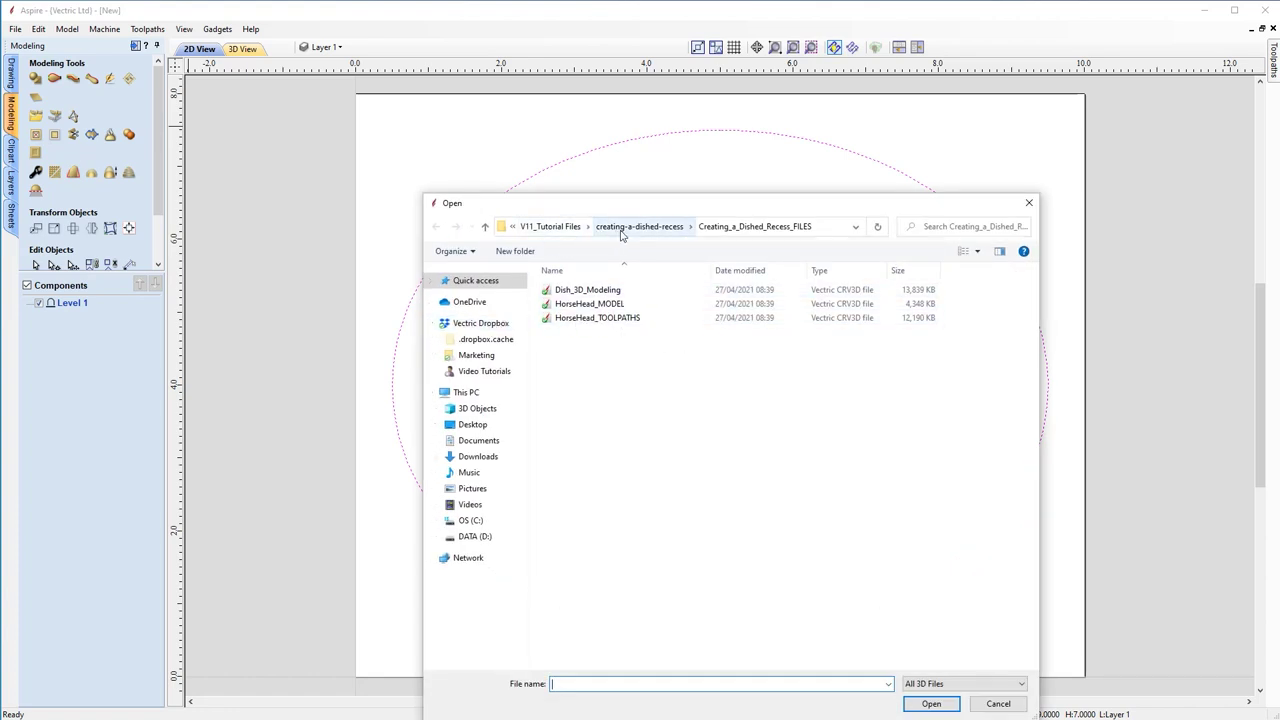
pyautogui.doubleClick(617, 305)
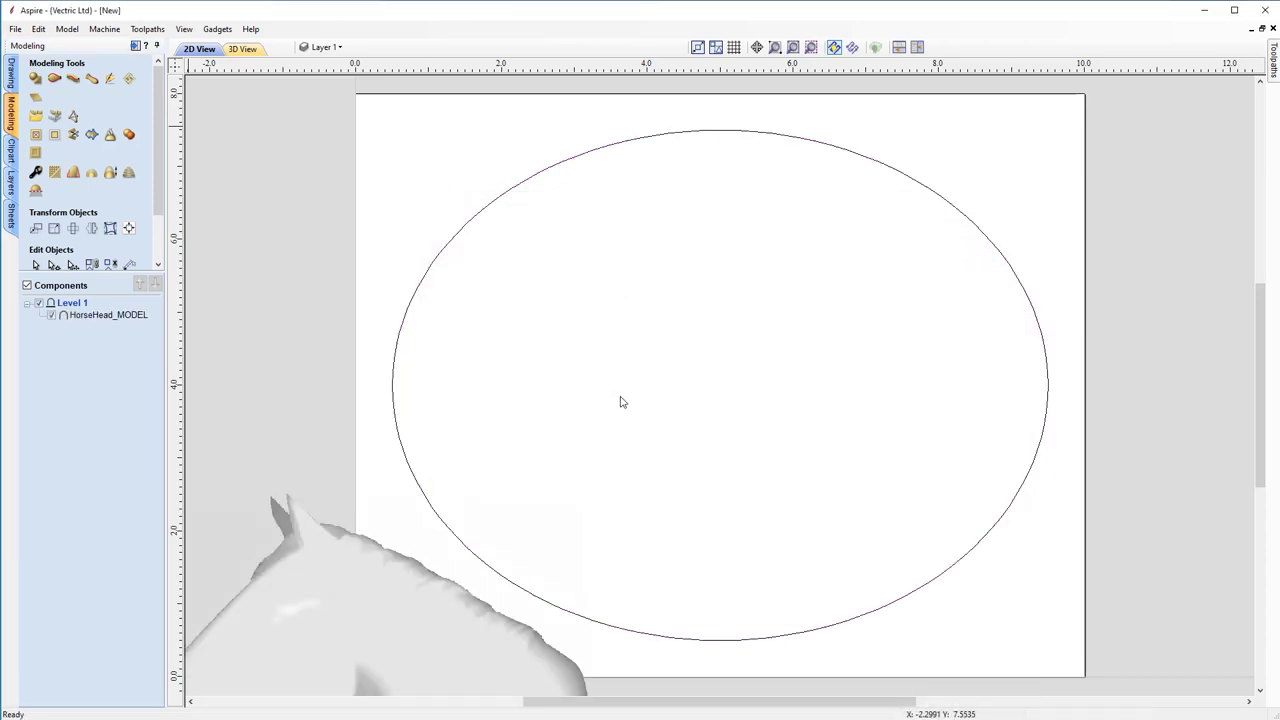
pyautogui.click(388, 606)
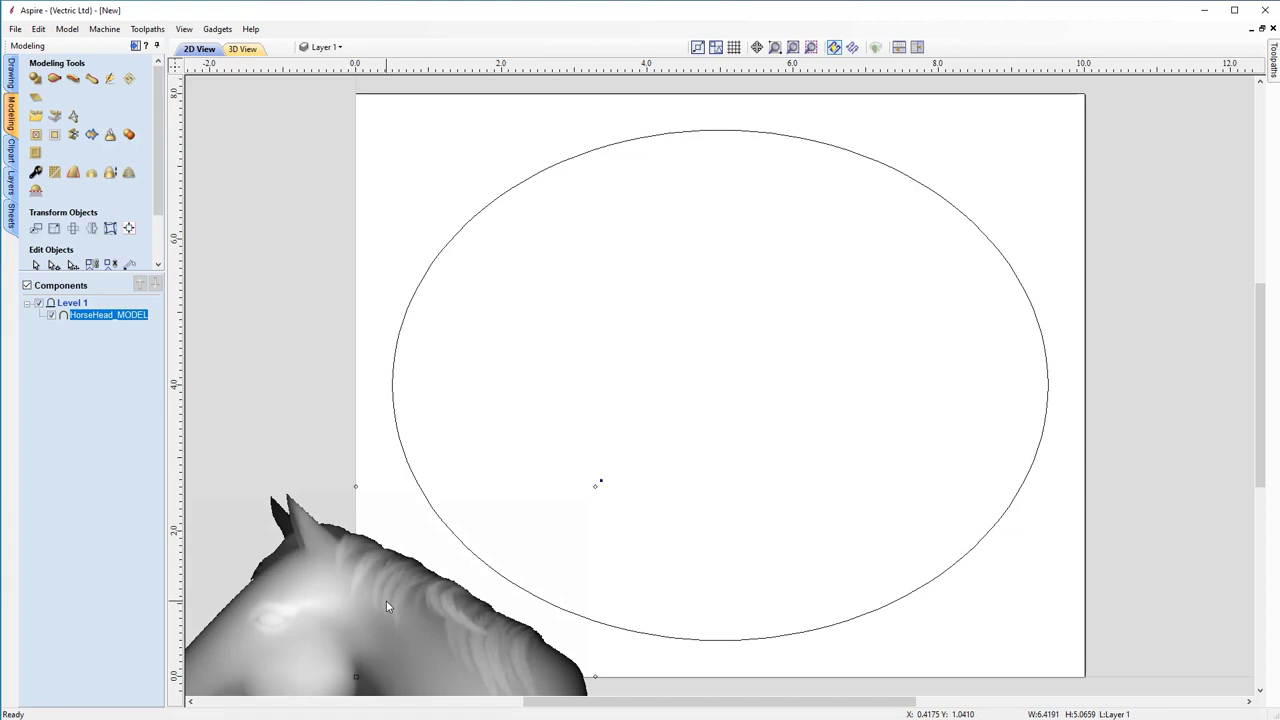
pyautogui.press('F9')
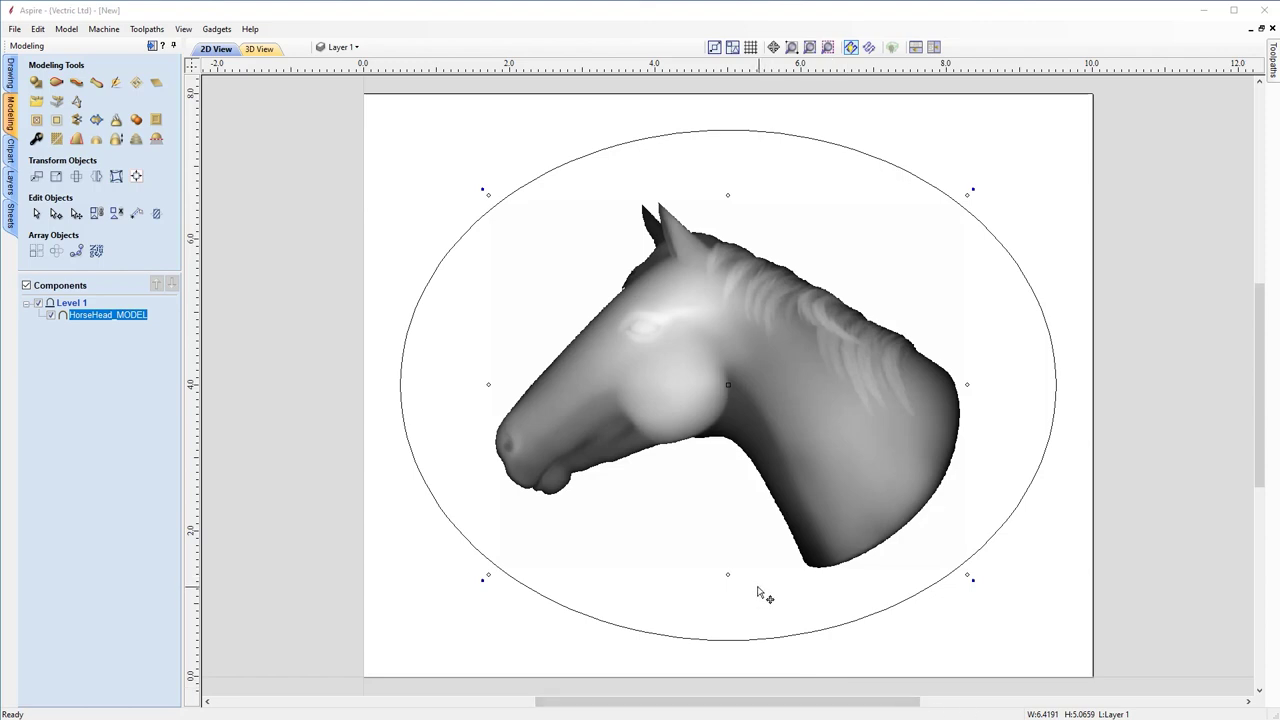
# Show the 2D and 3D views side by side and check the horse head relief from an angle and from above.
pyautogui.click(935, 48)
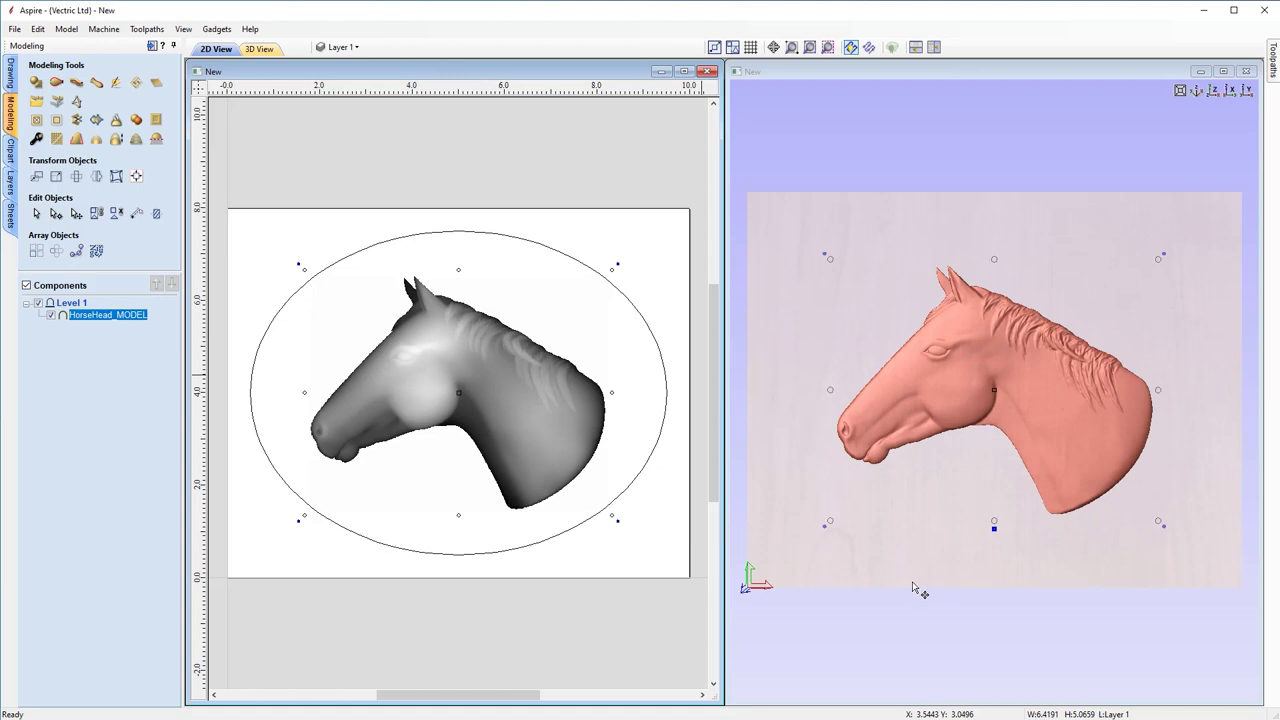
pyautogui.moveTo(900, 570); pyautogui.dragTo(1015, 415)
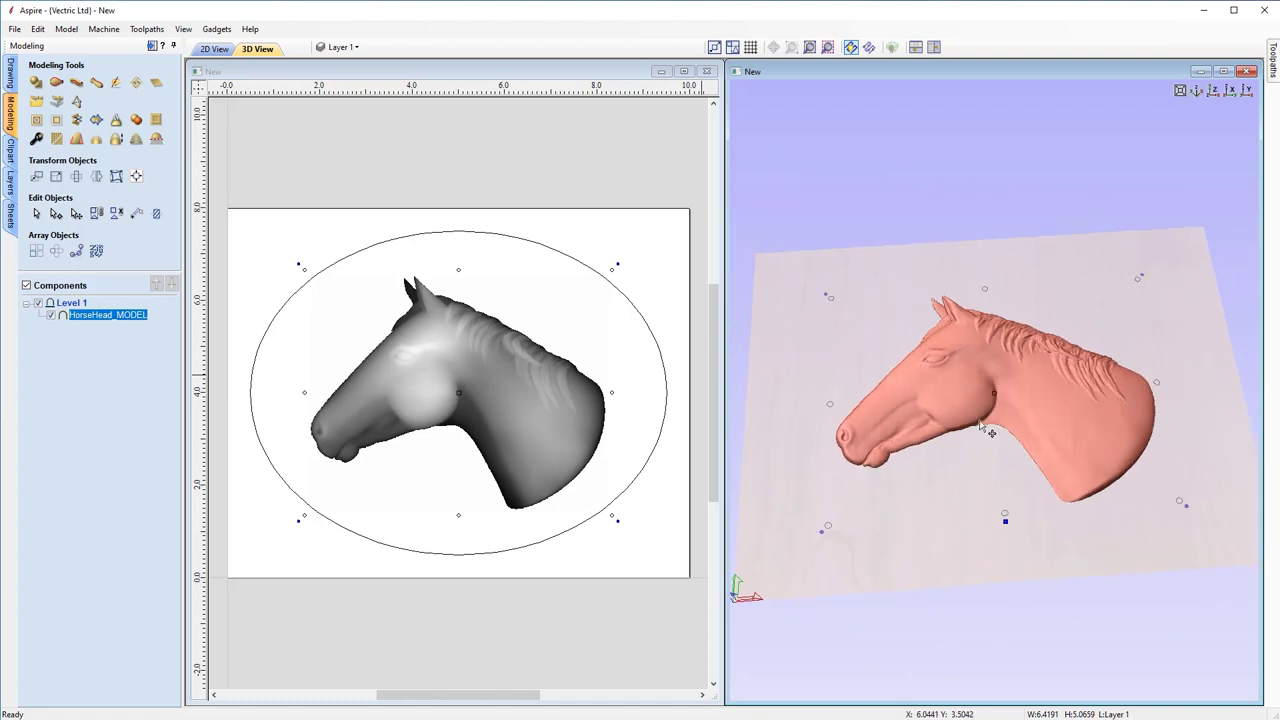
pyautogui.click(1212, 90)
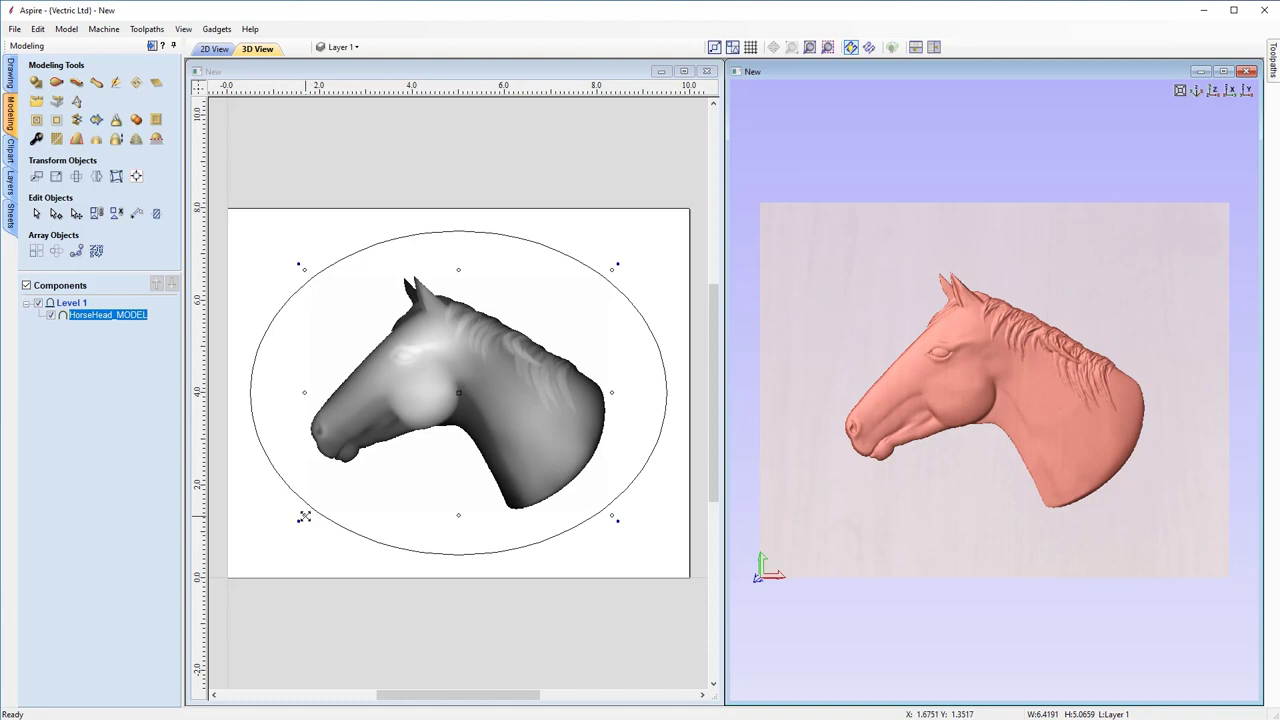
# Enlarge the horse head proportionally about its centre to a width of 7.7 inches.
pyautogui.moveTo(304, 516); pyautogui.dragTo(287, 527)
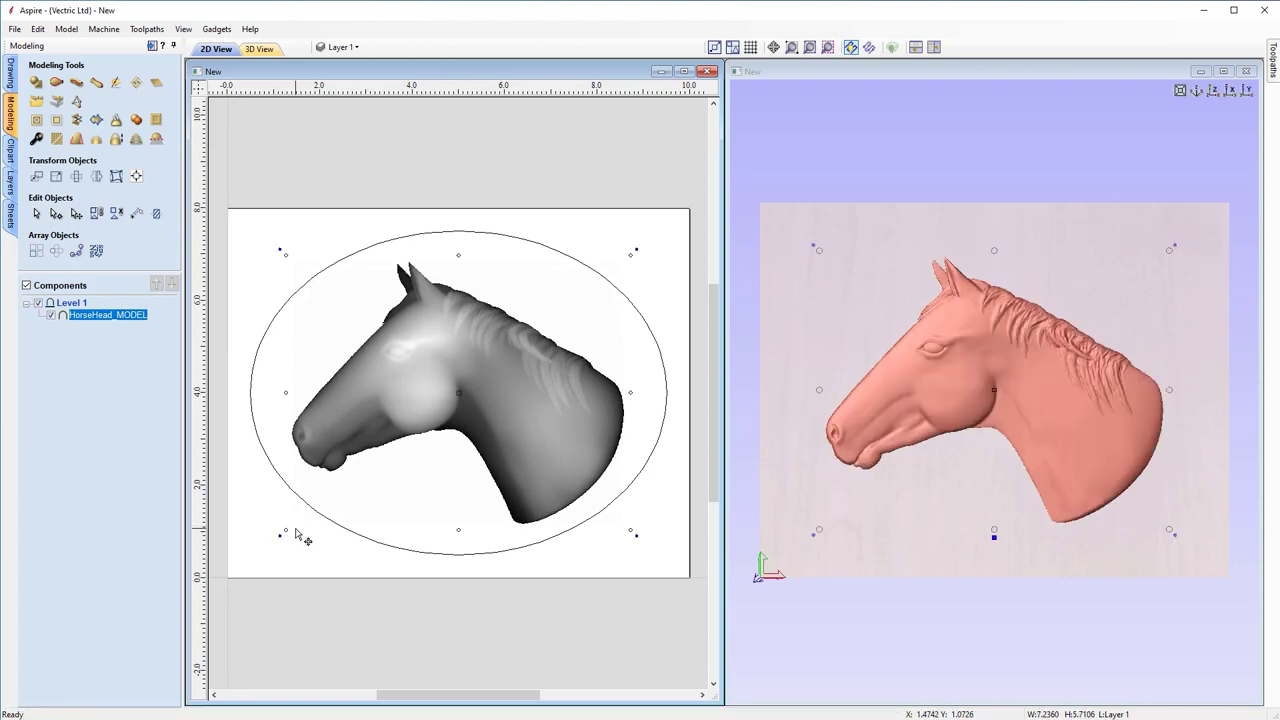
pyautogui.click(56, 177)
pyautogui.click(108, 266)
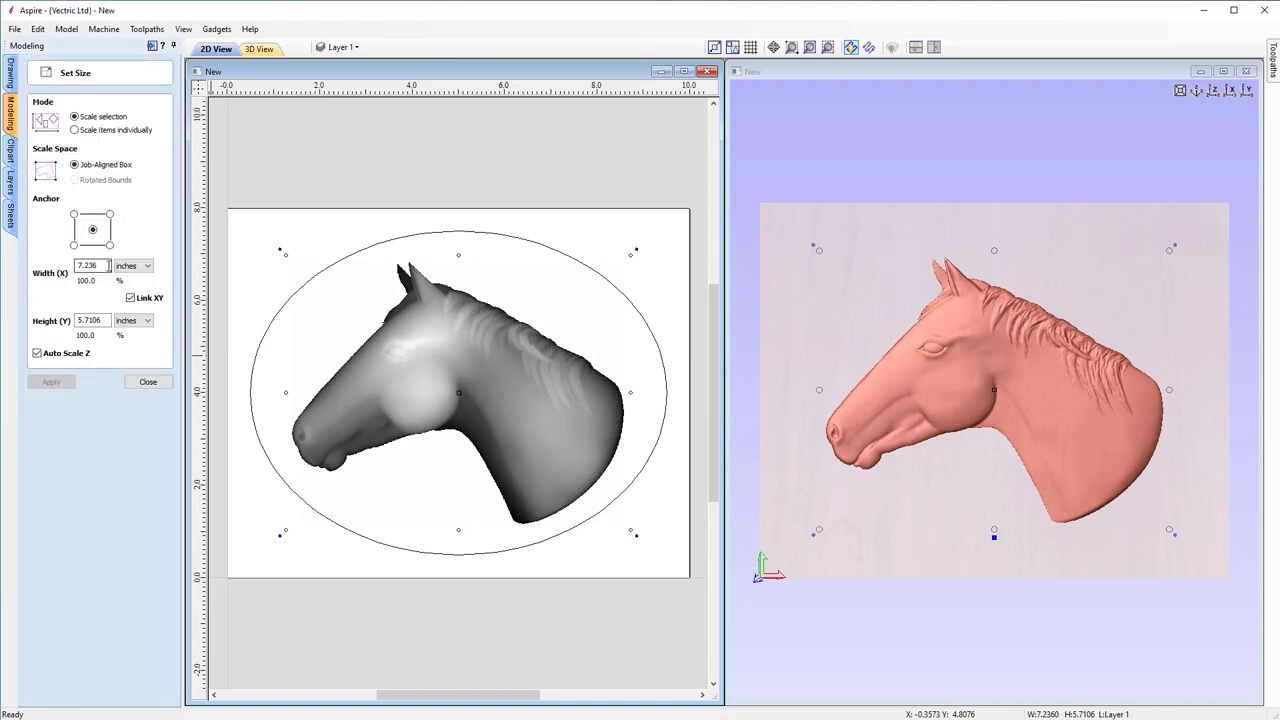
pyautogui.moveTo(108, 266); pyautogui.dragTo(19, 270)
pyautogui.write('7.7')
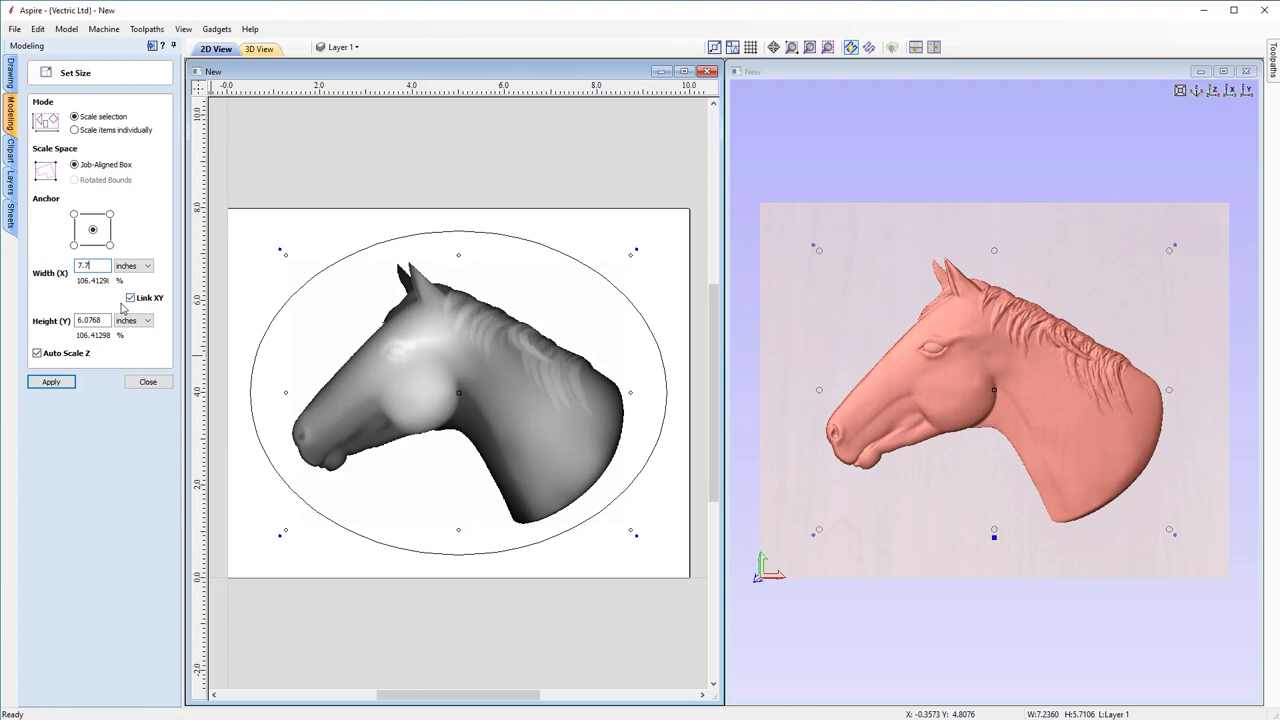
pyautogui.click(53, 383)
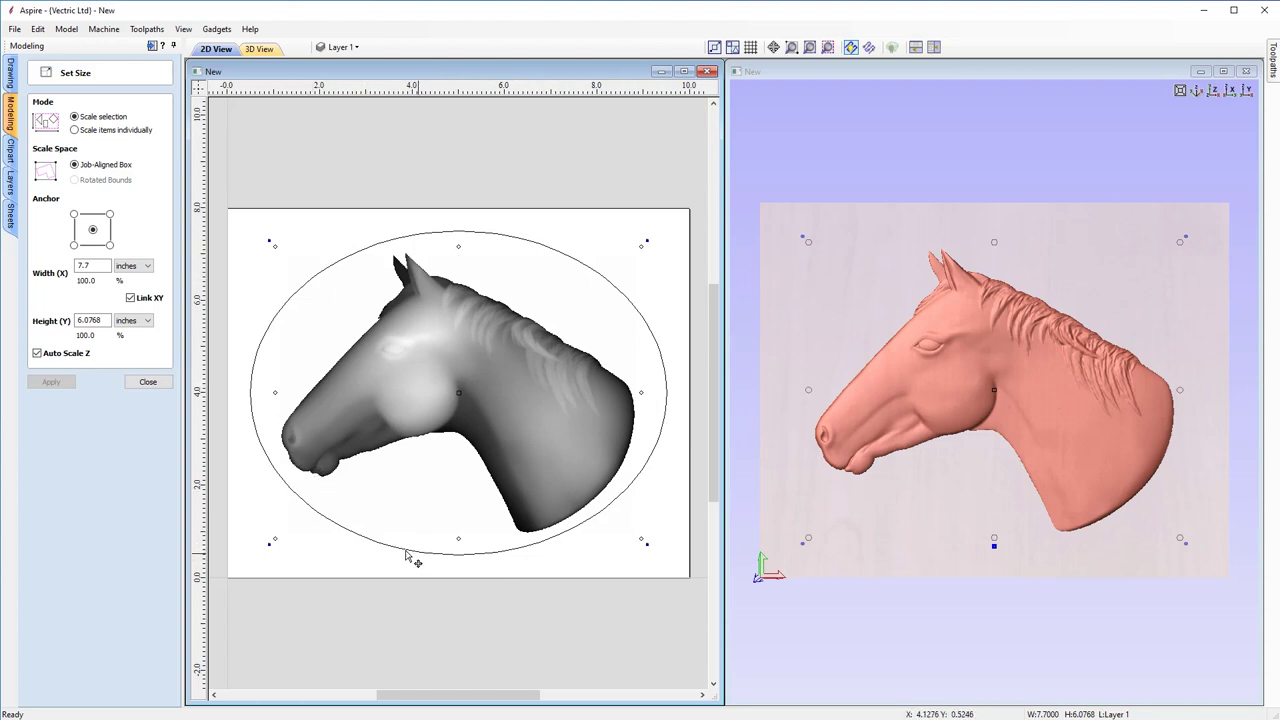
pyautogui.click(163, 388)
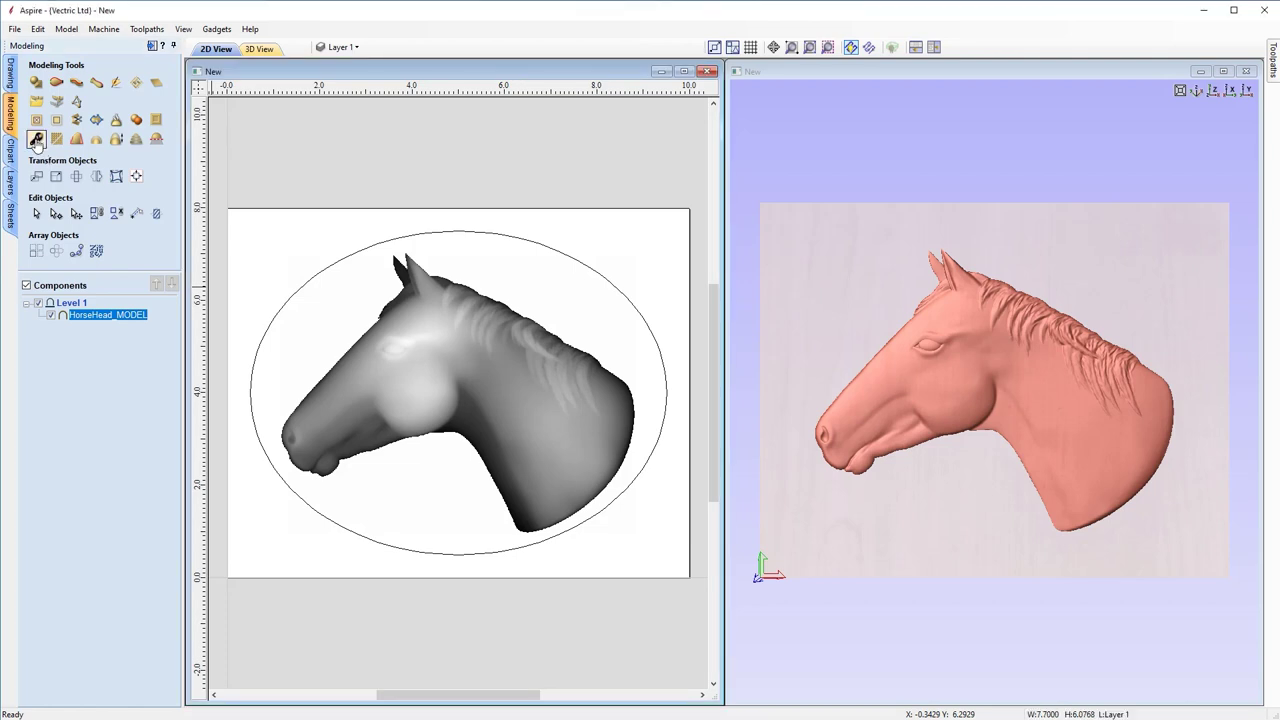
# Set the shape height of the horse head component to 0.43 inches.
pyautogui.click(36, 139)
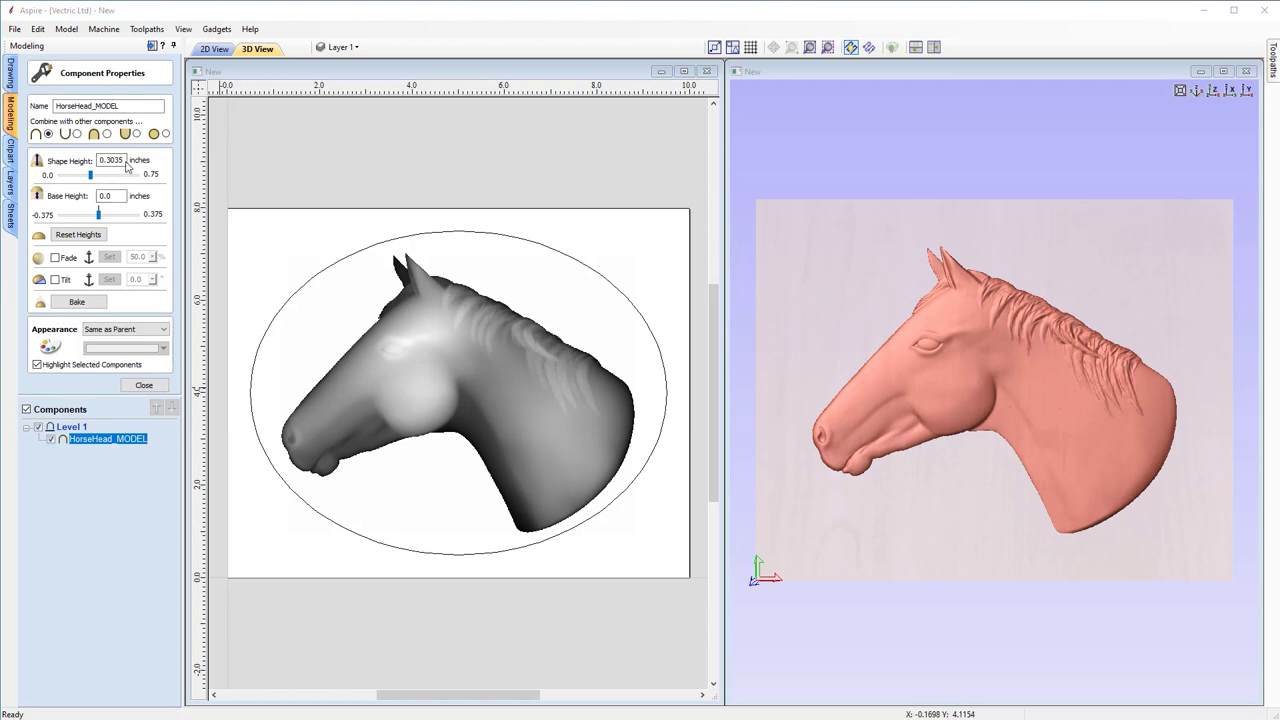
pyautogui.moveTo(126, 161); pyautogui.dragTo(106, 161)
pyautogui.write('43')
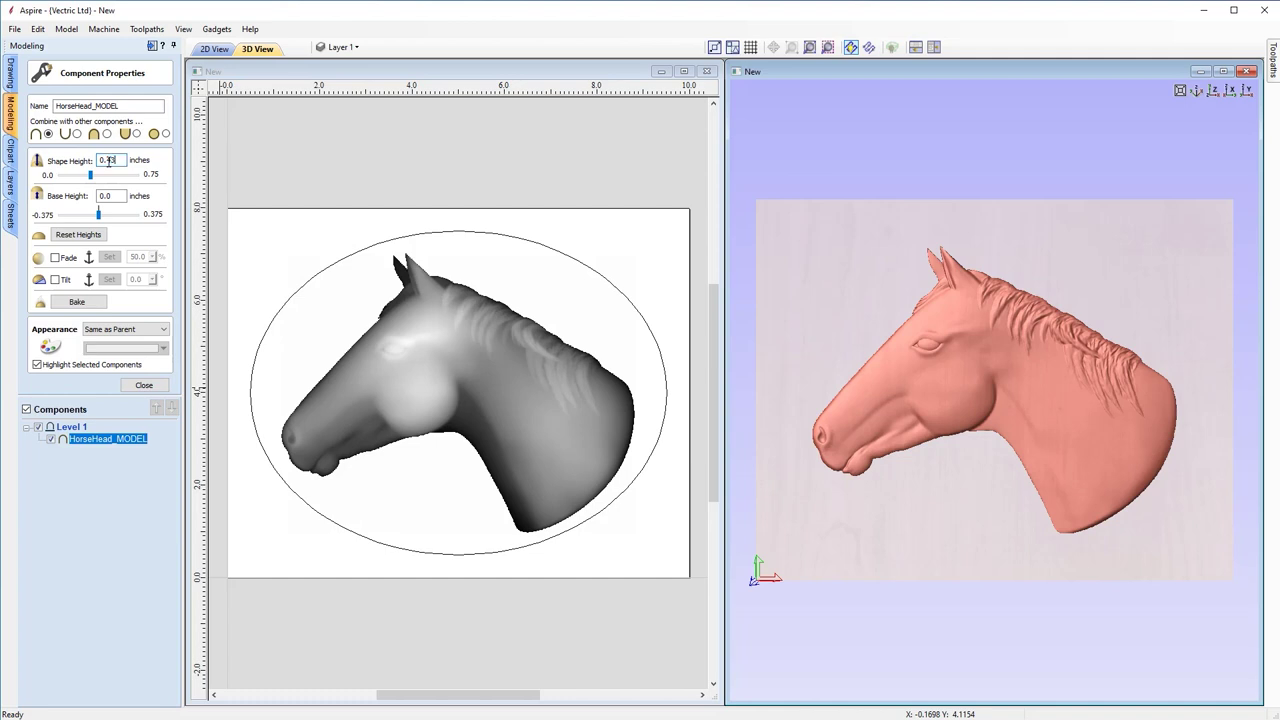
pyautogui.click(124, 196)
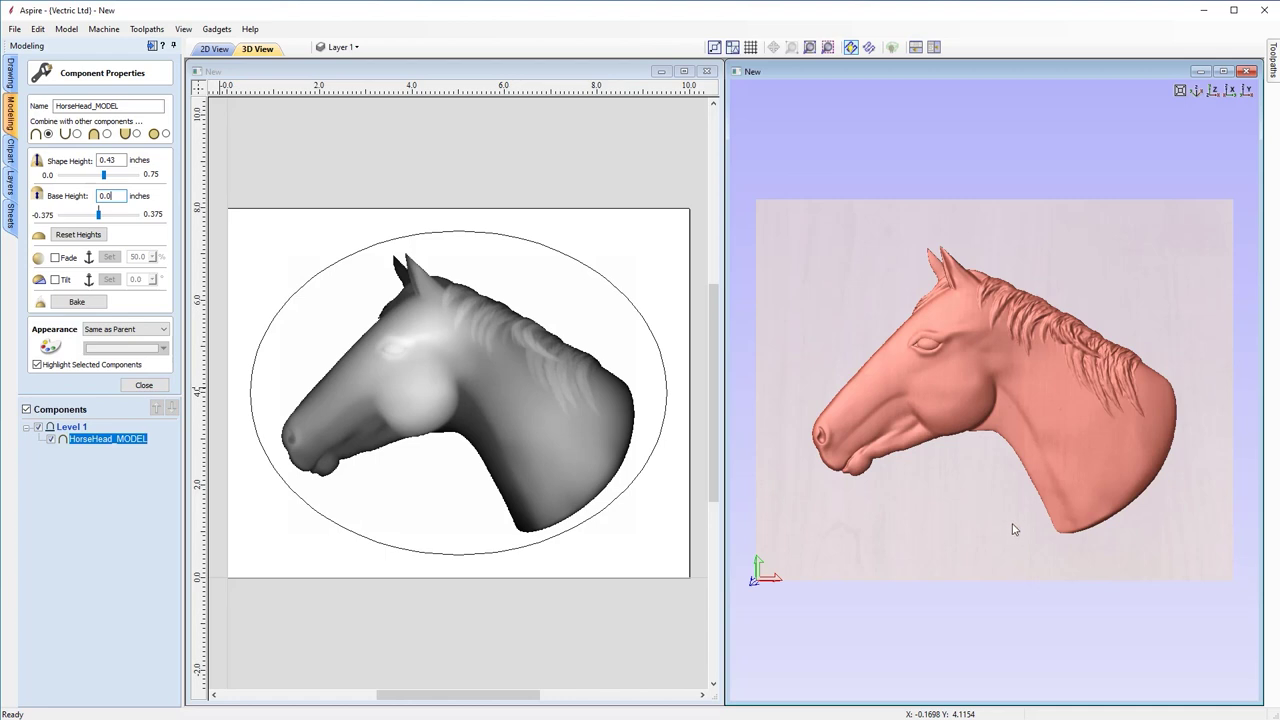
pyautogui.moveTo(1010, 530); pyautogui.dragTo(955, 460)
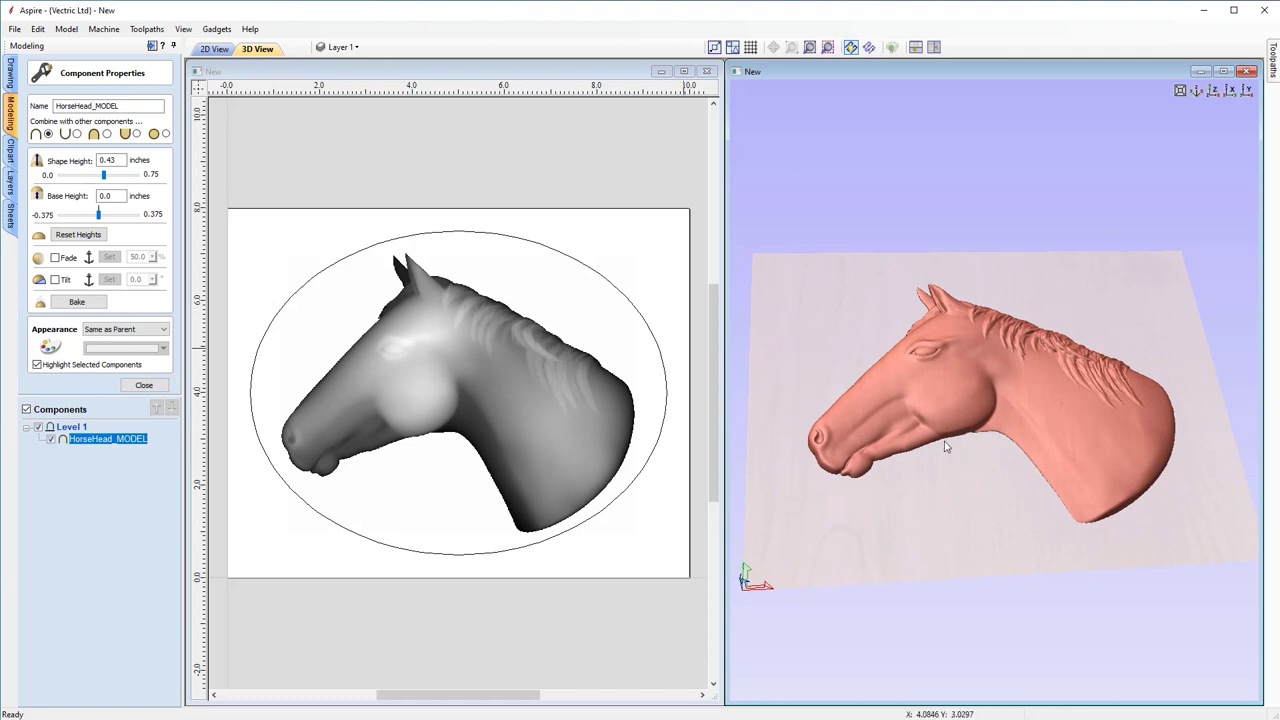
# Set the base height of the horse head component to 0.05 inches and inspect the raised edge in 3D.
pyautogui.click(119, 198)
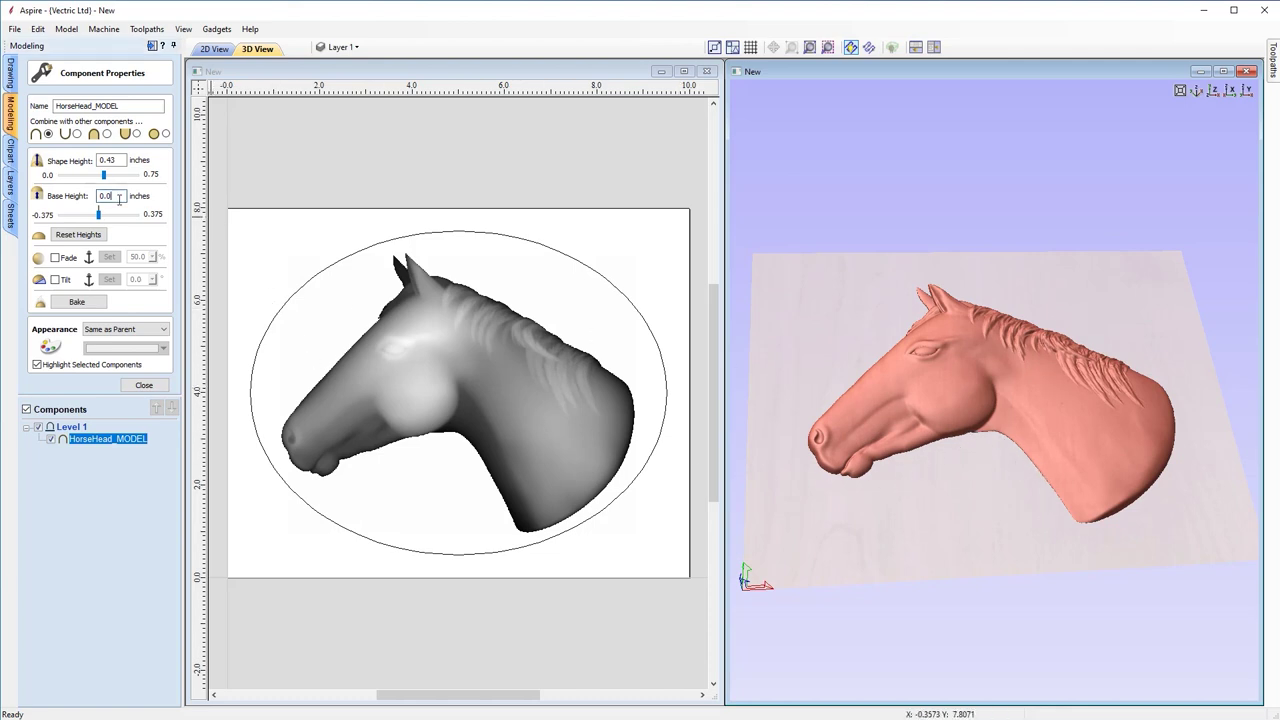
pyautogui.write('5')
pyautogui.press('Return')
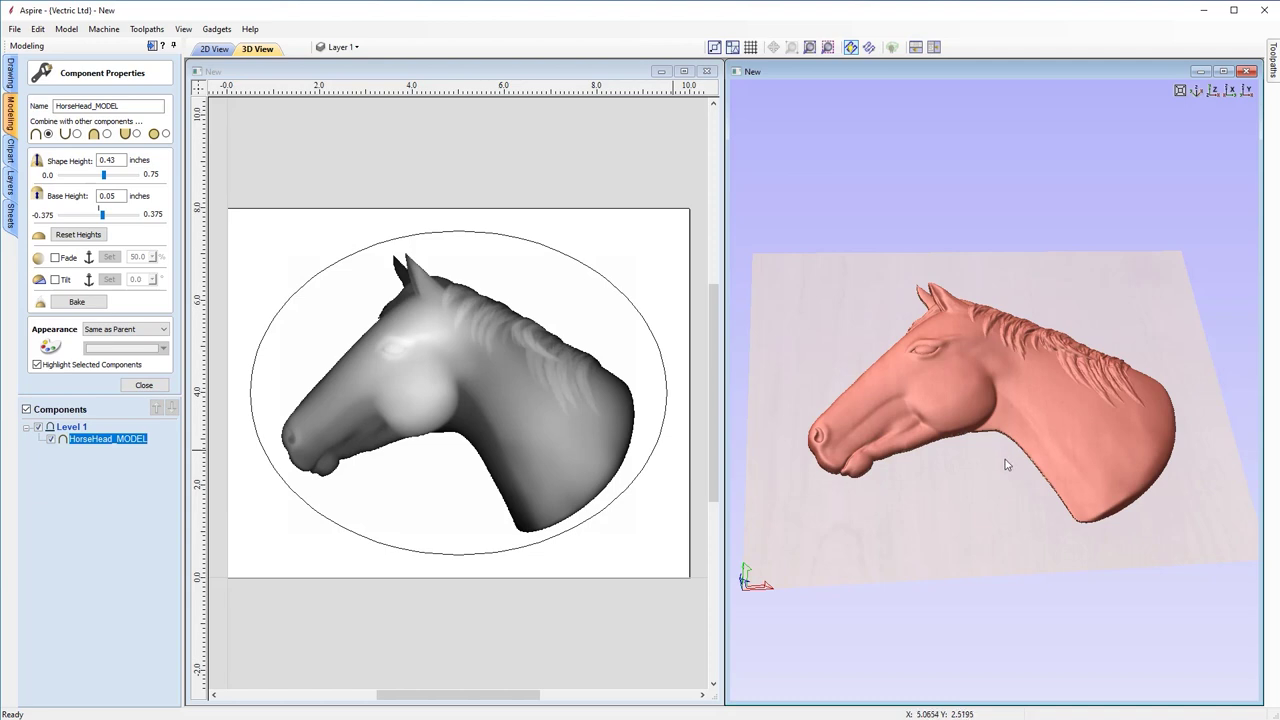
pyautogui.moveTo(934, 491); pyautogui.dragTo(938, 481)
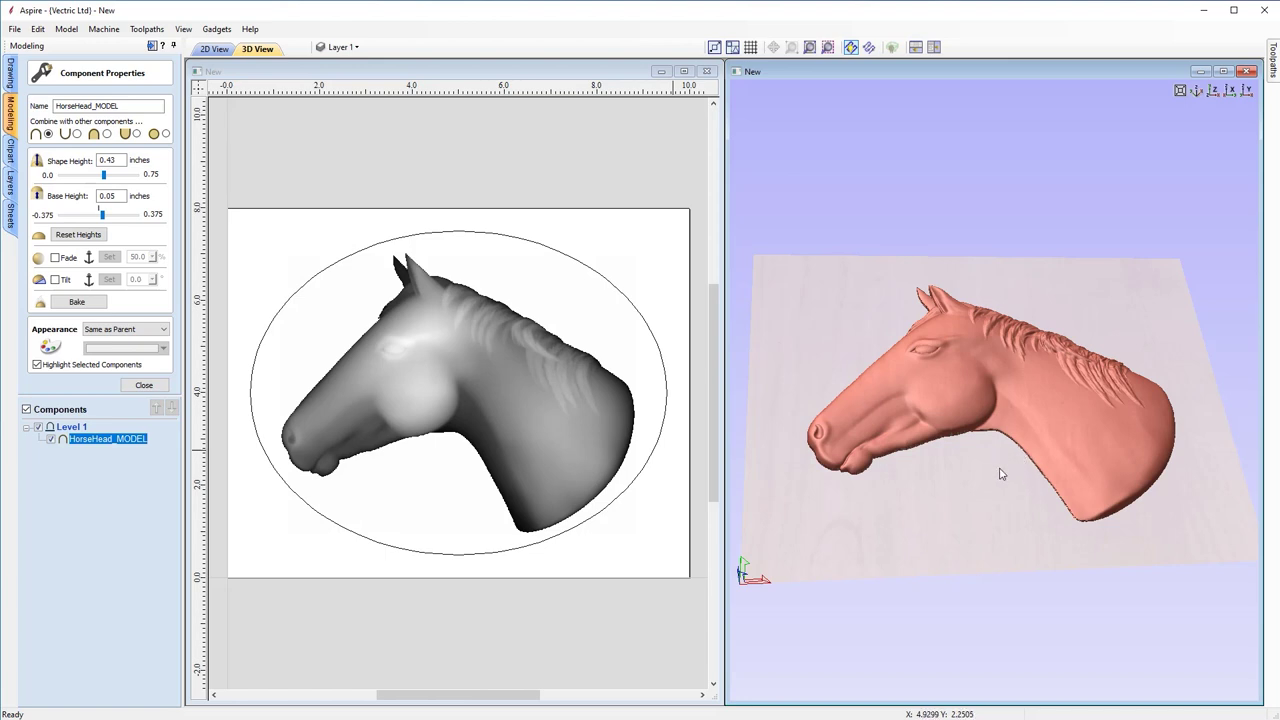
pyautogui.click(122, 195)
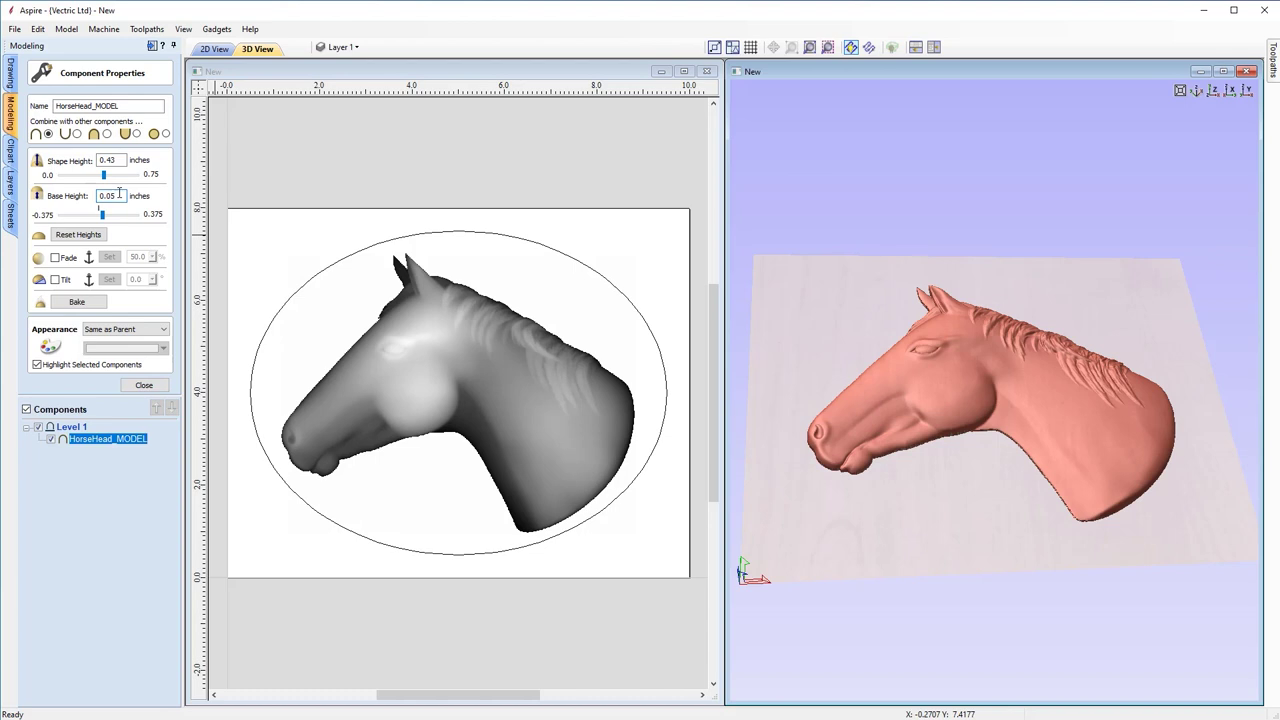
pyautogui.click(121, 160)
pyautogui.click(124, 196)
pyautogui.click(1213, 91)
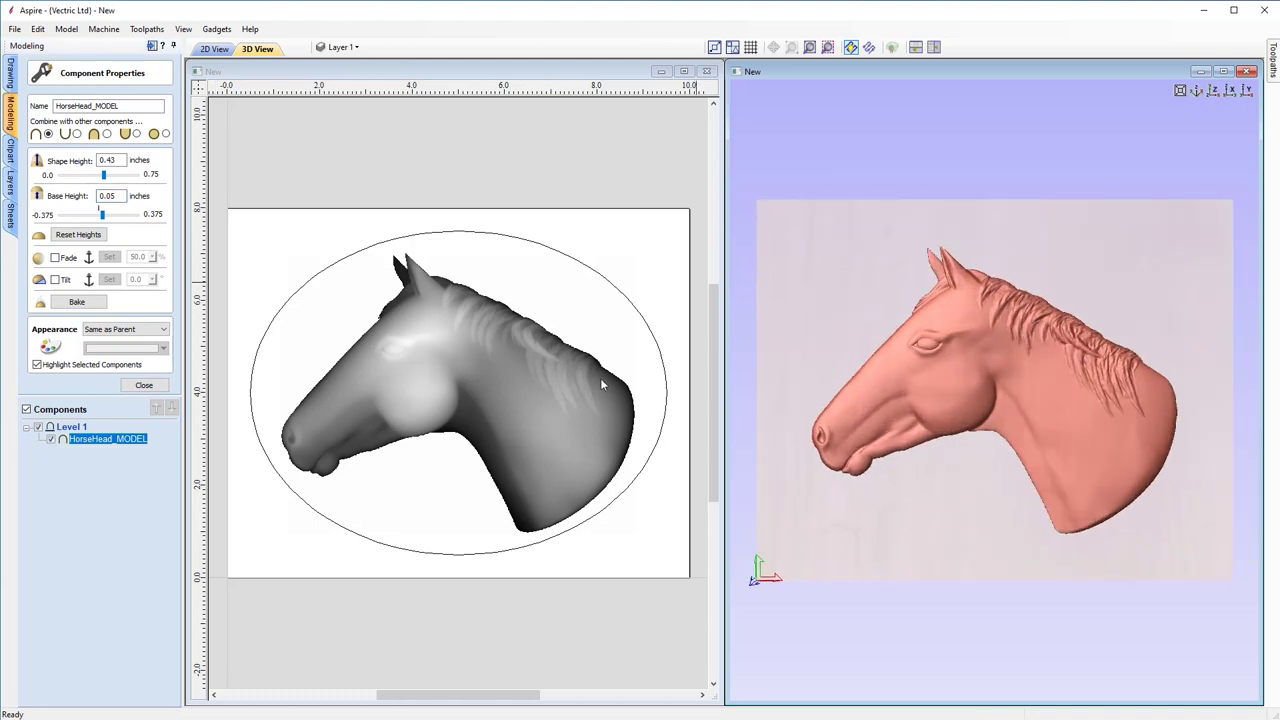
# Add a zero-height plane component covering the whole model and inspect it in 3D from an angle and from above.
pyautogui.click(144, 386)
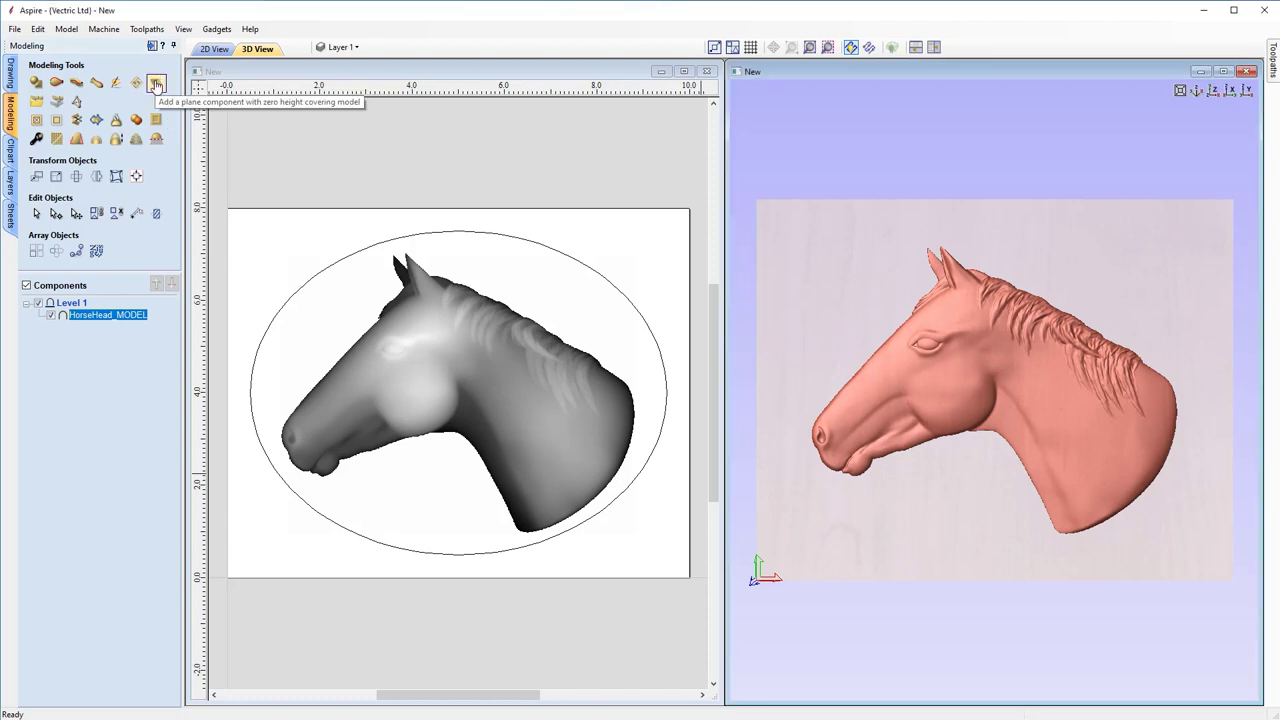
pyautogui.click(156, 84)
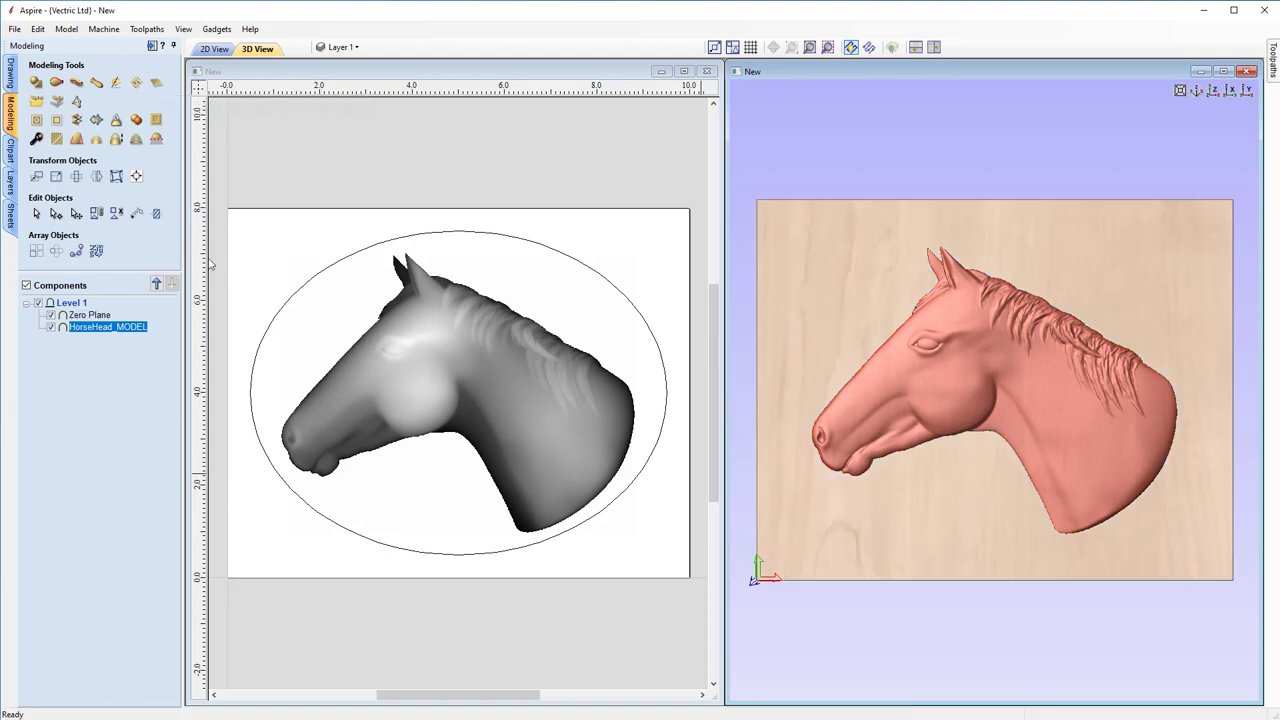
pyautogui.moveTo(1023, 560); pyautogui.dragTo(876, 332)
pyautogui.moveTo(1195, 497); pyautogui.dragTo(1173, 528)
pyautogui.moveTo(1006, 543); pyautogui.dragTo(1008, 544)
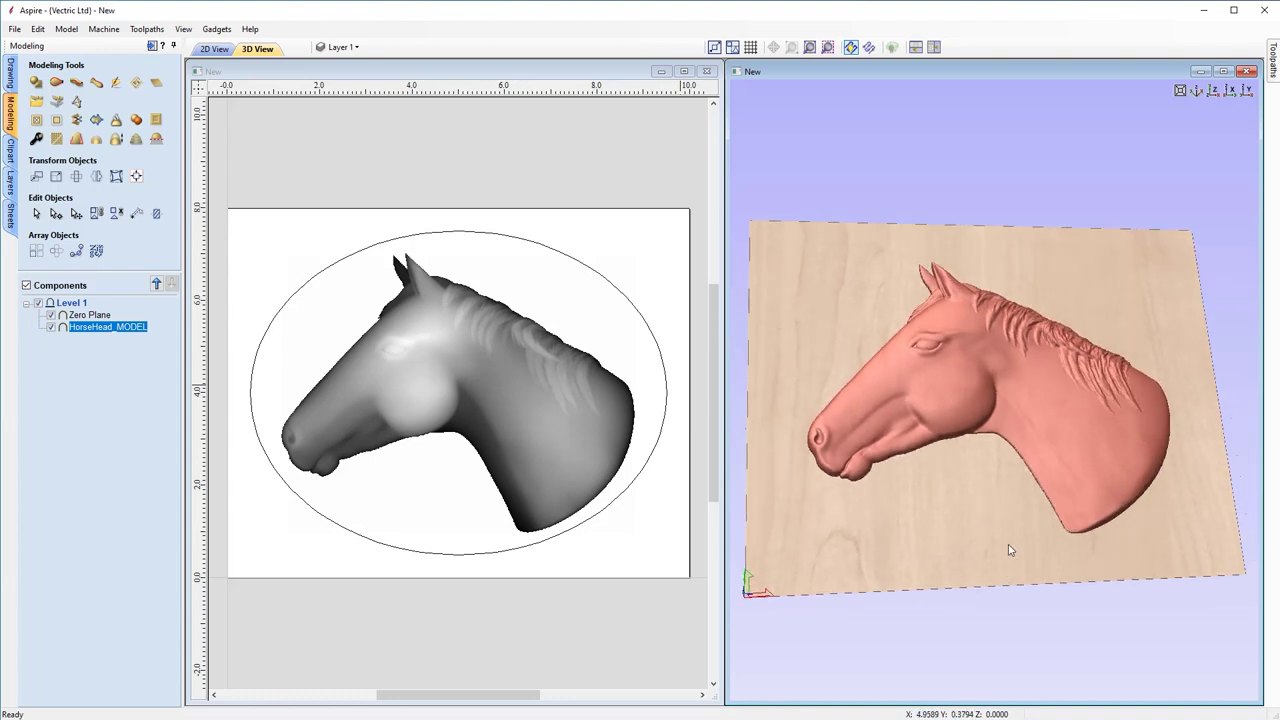
pyautogui.click(1213, 92)
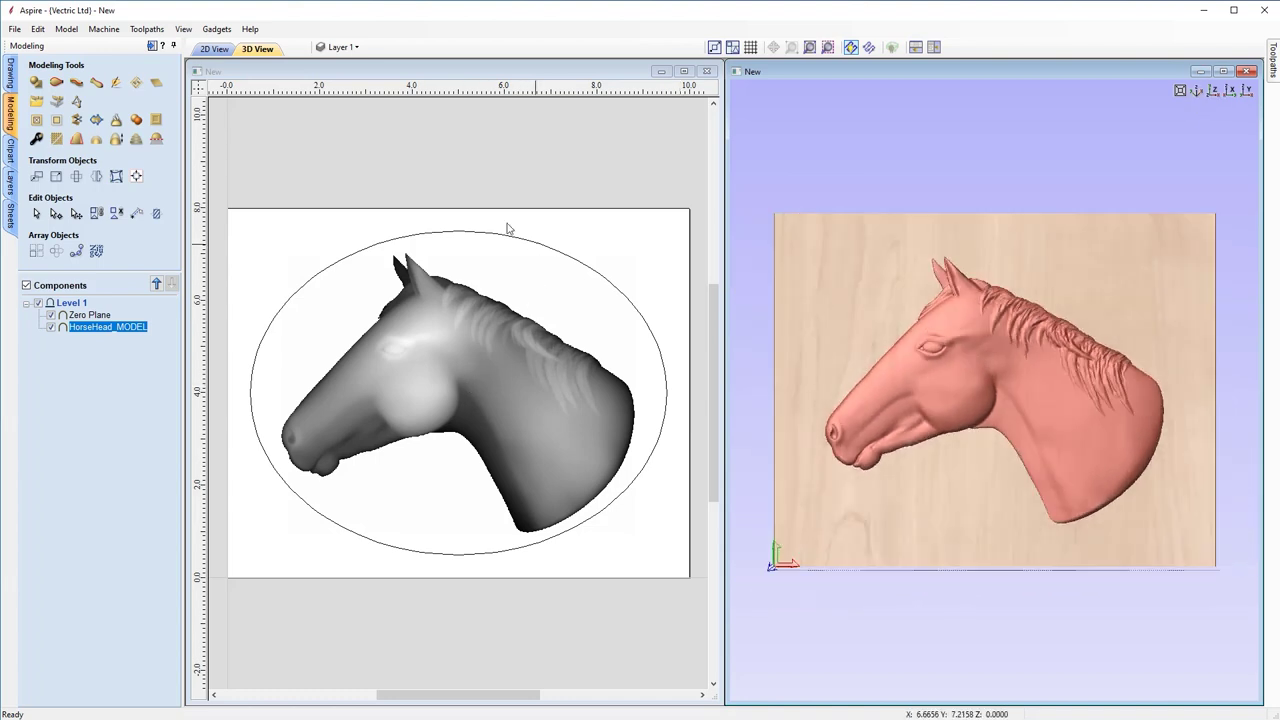
# Select the Zero Plane component, turn on its layer to see it in the 2D view, and turn the layer off again.
pyautogui.click(90, 315)
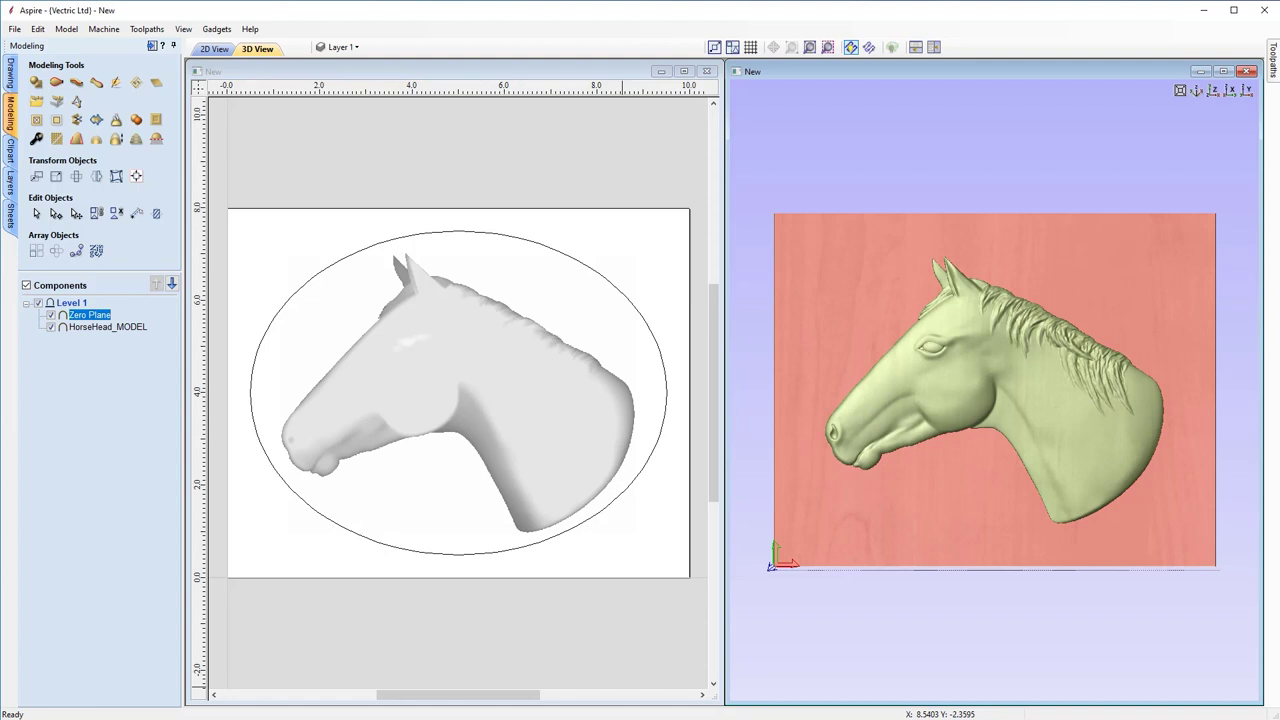
pyautogui.click(701, 678)
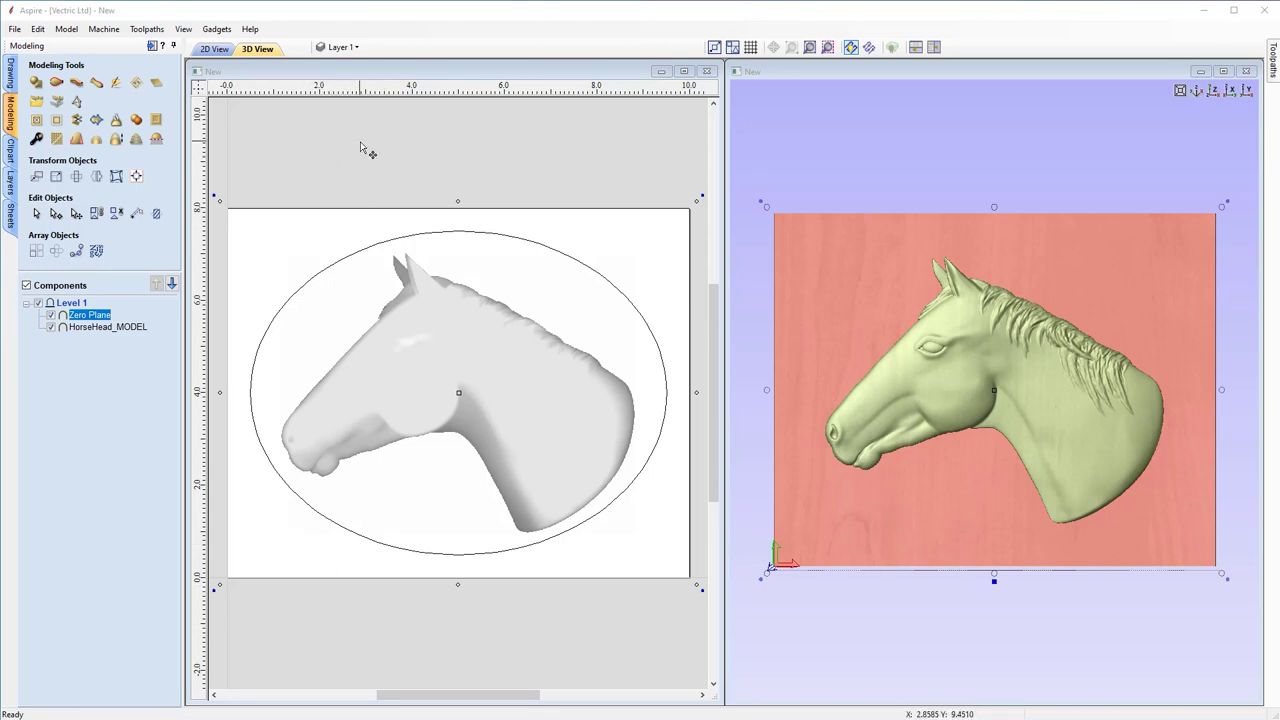
pyautogui.click(358, 50)
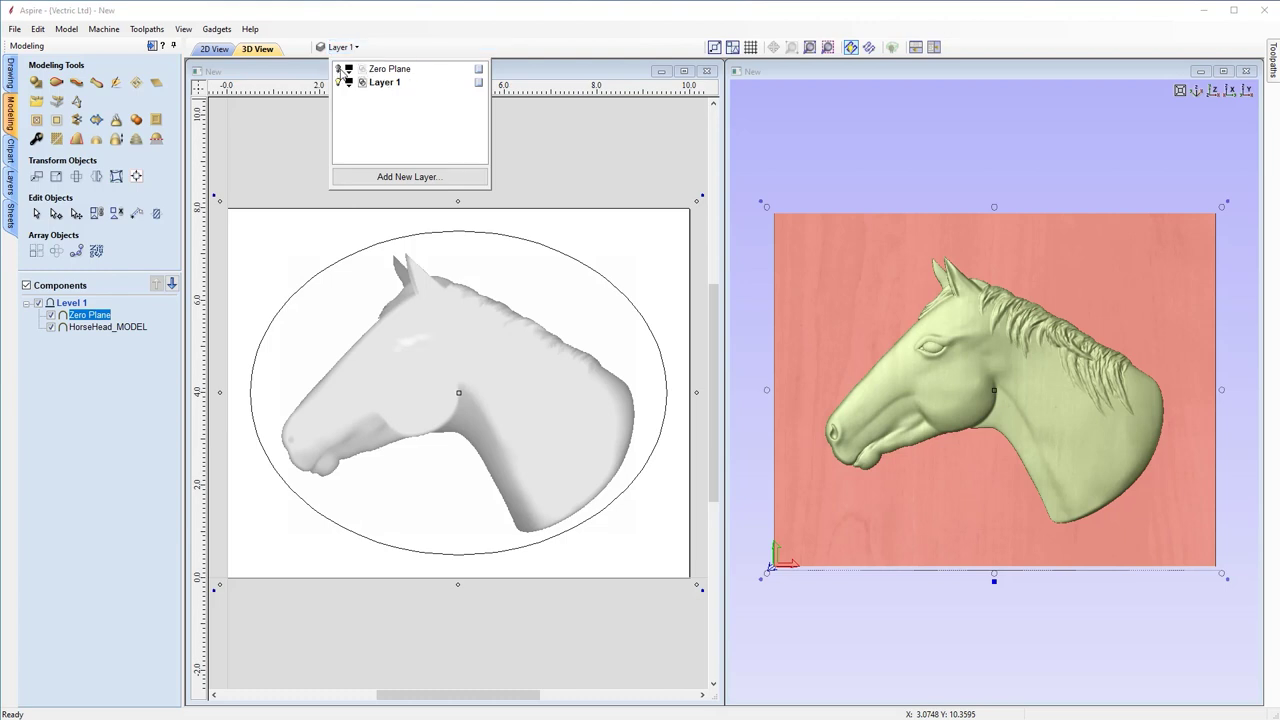
pyautogui.click(339, 70)
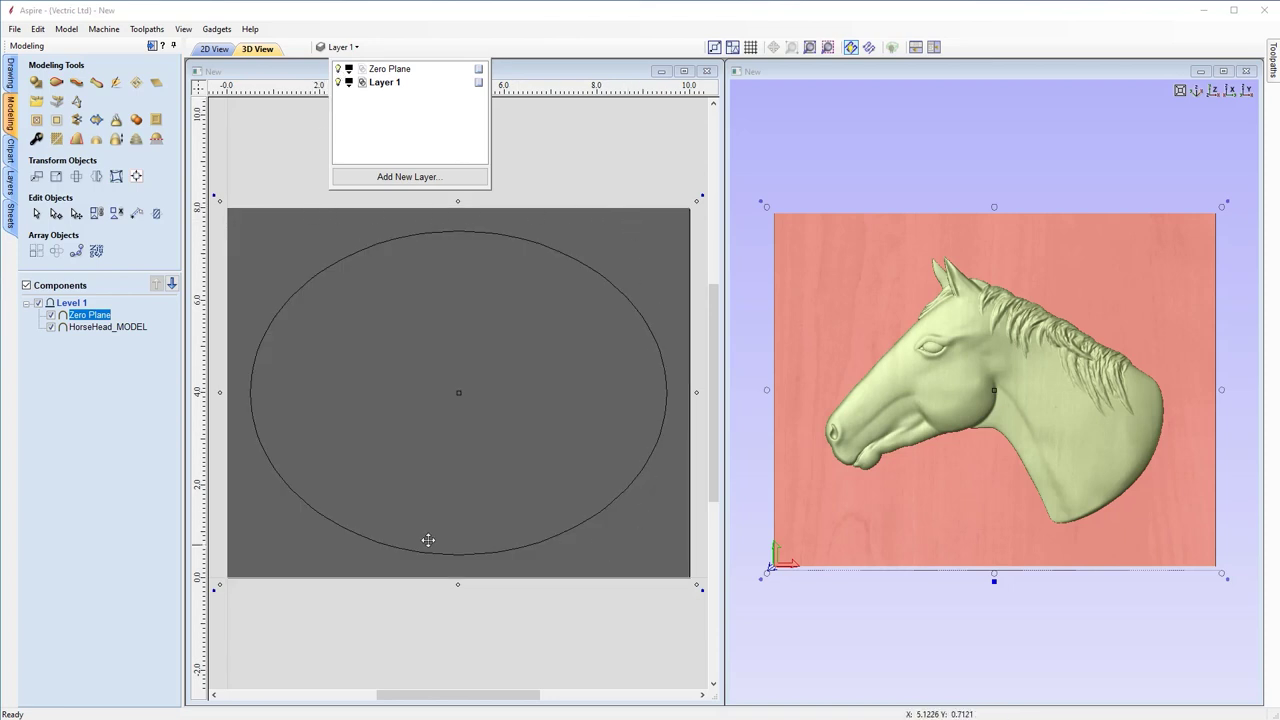
pyautogui.click(339, 70)
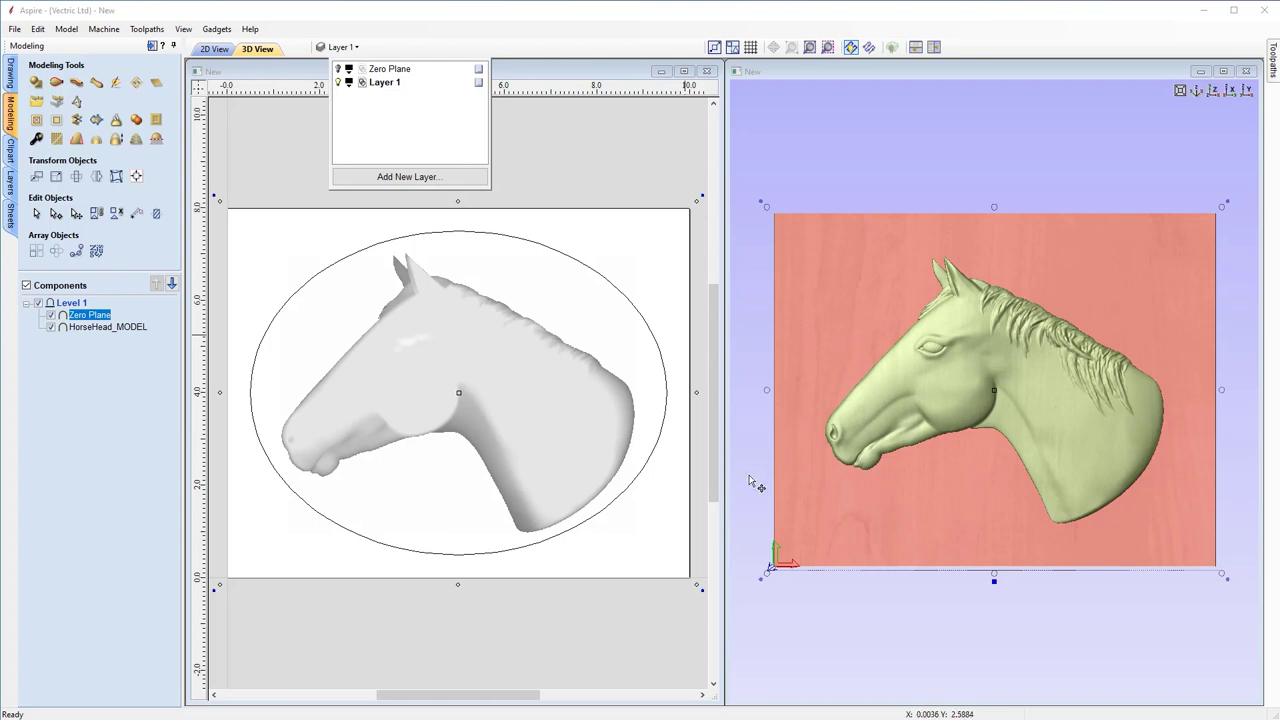
pyautogui.click(538, 145)
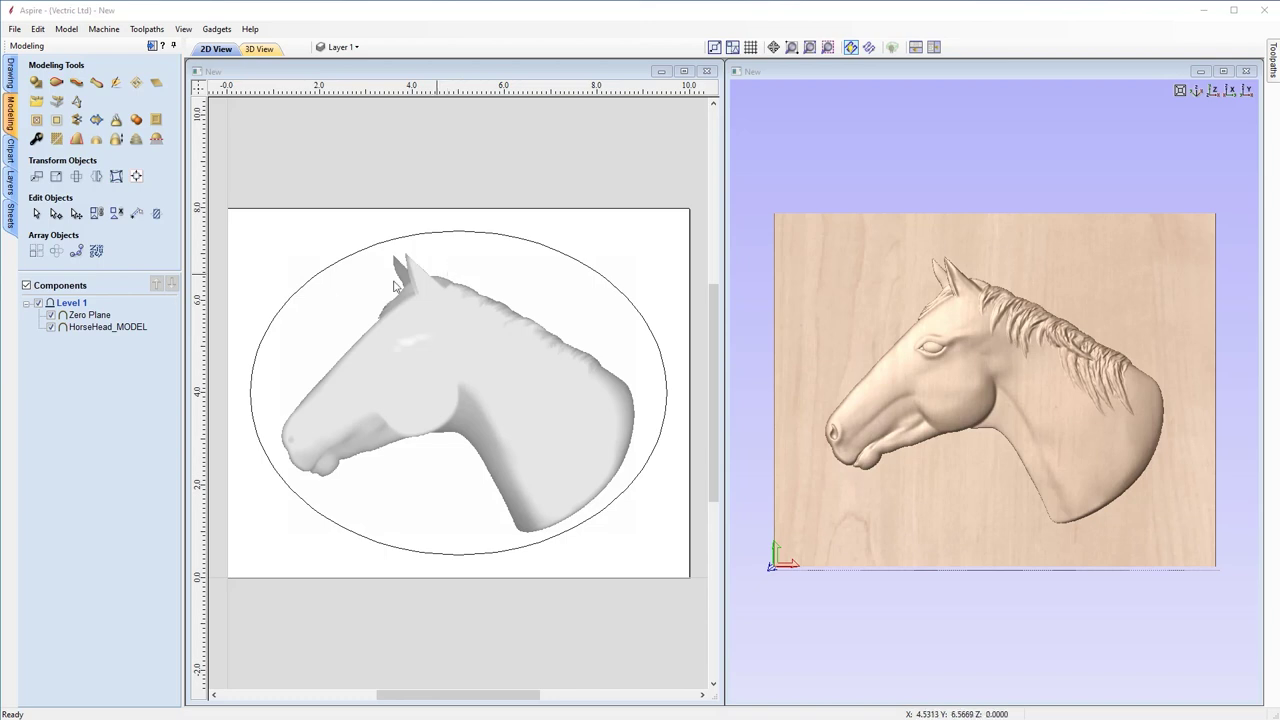
# Start a curved-profile shape from the oval with a 30° angle, scaled to an exact height of 0.5 inches.
pyautogui.click(343, 260)
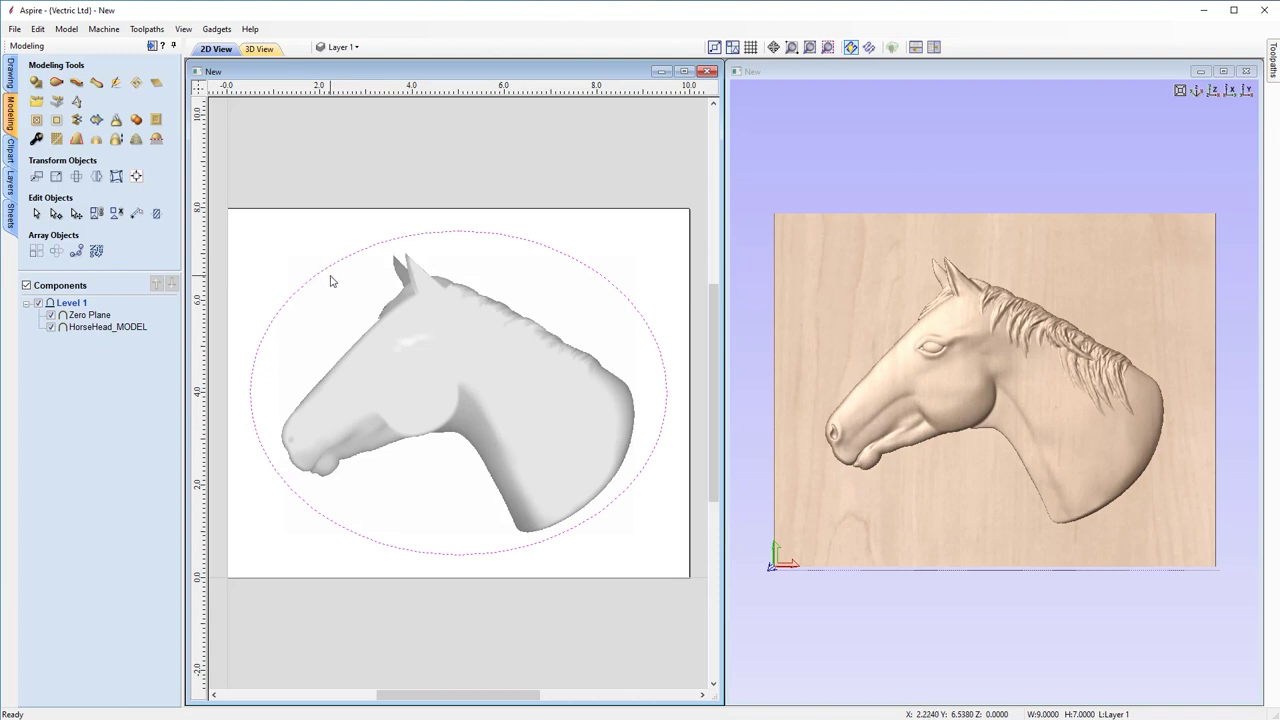
pyautogui.click(37, 82)
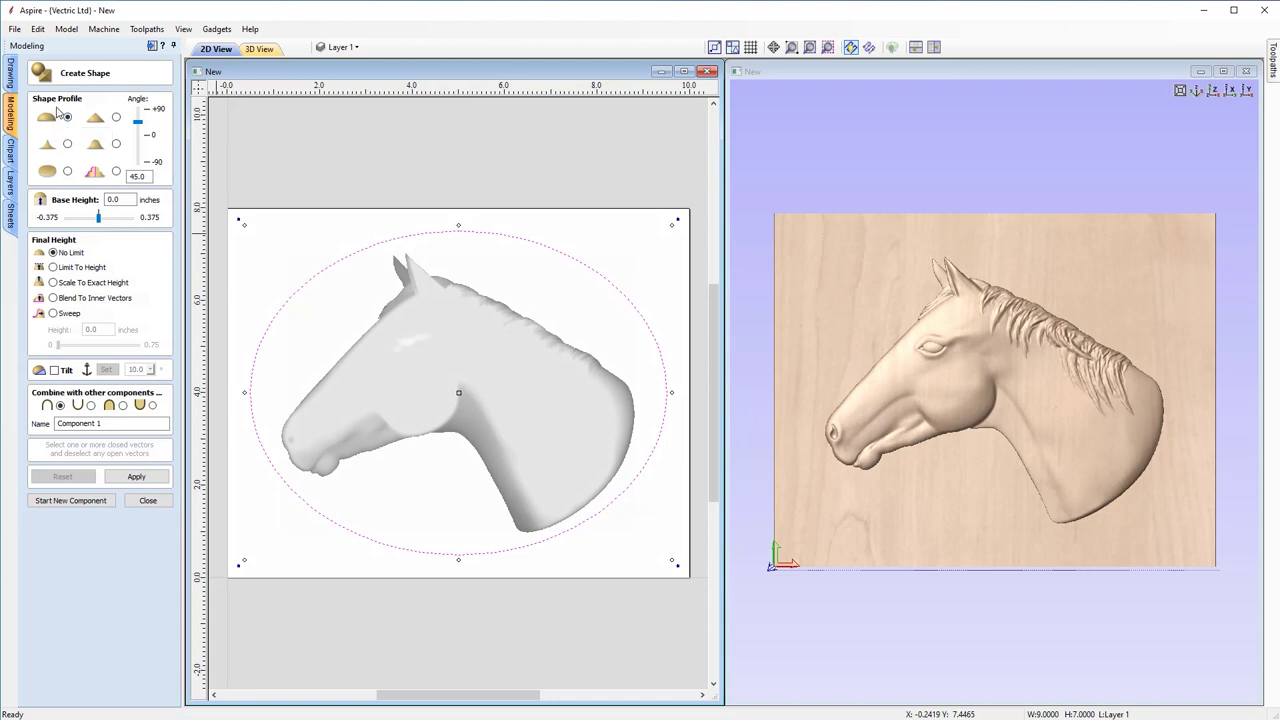
pyautogui.doubleClick(137, 176)
pyautogui.write('30')
pyautogui.click(54, 283)
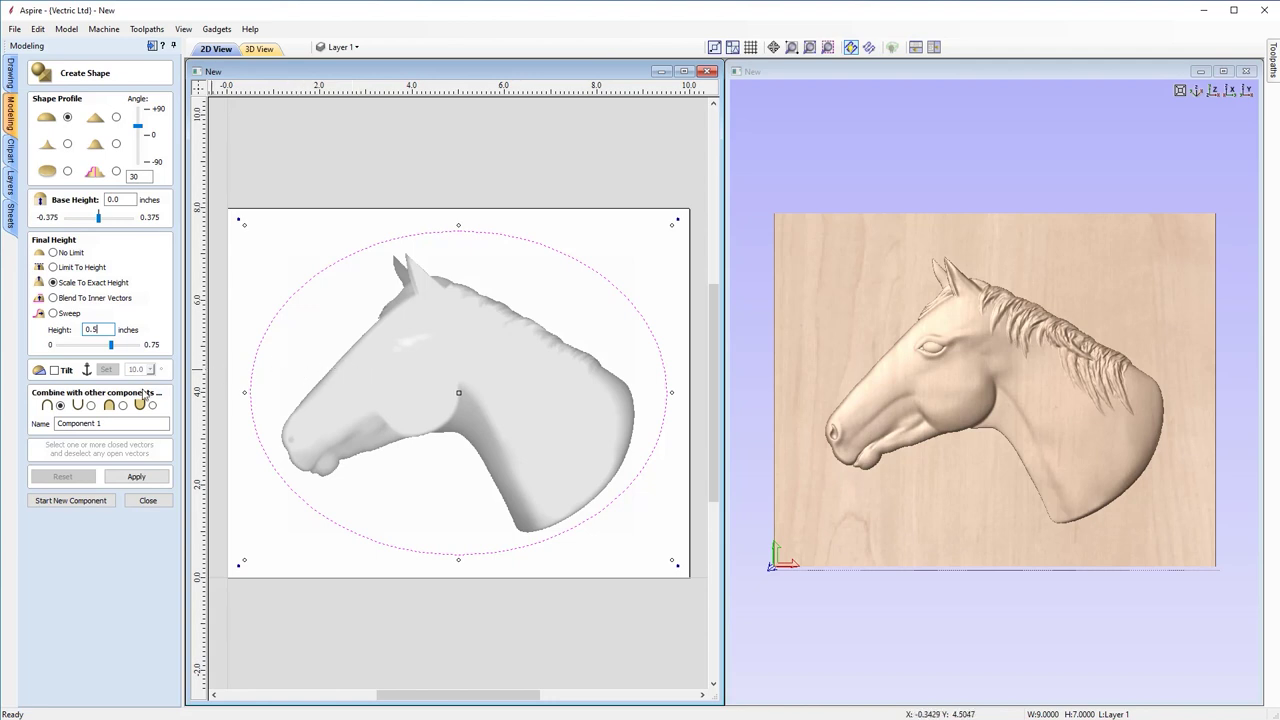
# Make the shape subtract from the other components, name it Dish, create it, and inspect the result in an enlarged 3D view.
pyautogui.click(91, 405)
pyautogui.click(112, 423)
pyautogui.write('Dish')
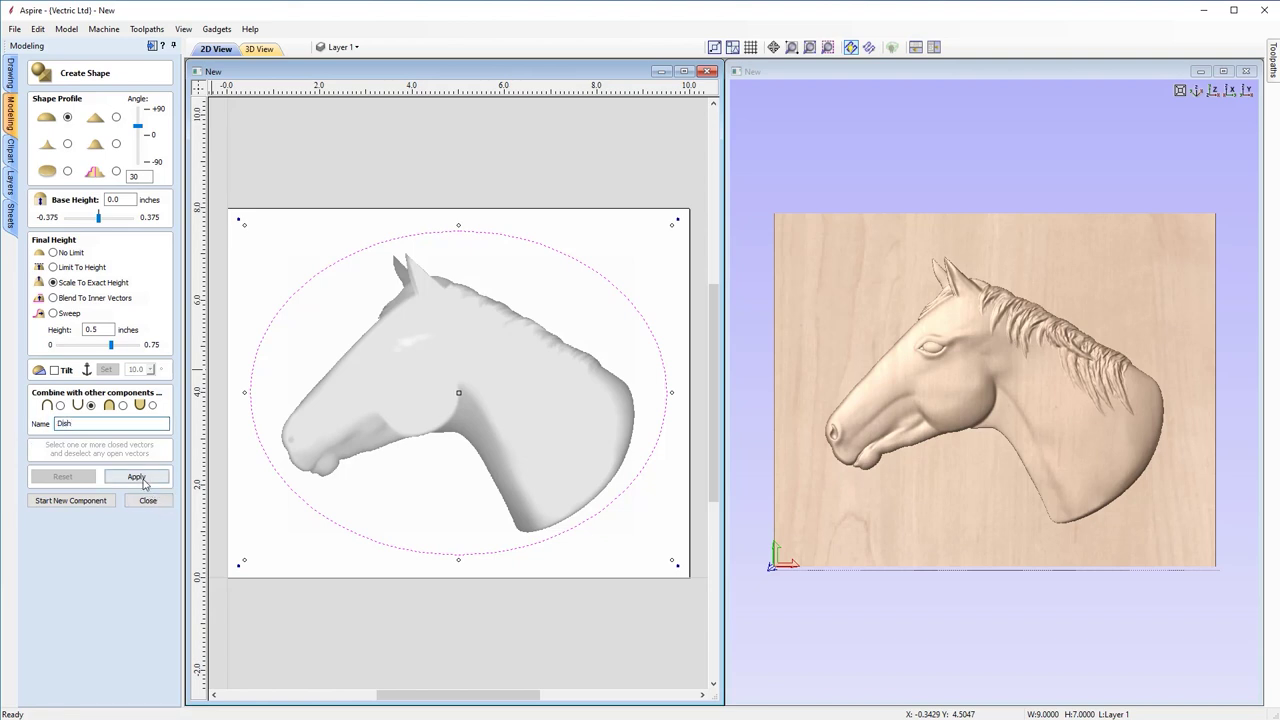
pyautogui.click(140, 477)
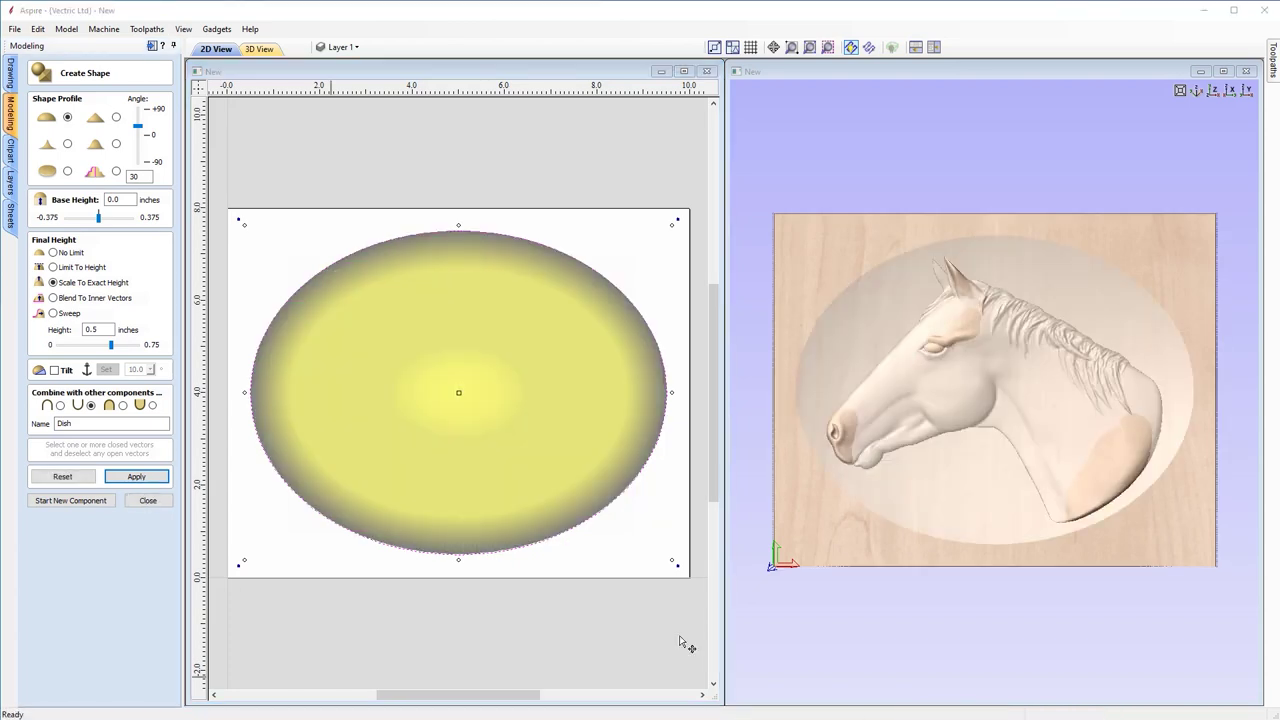
pyautogui.click(166, 503)
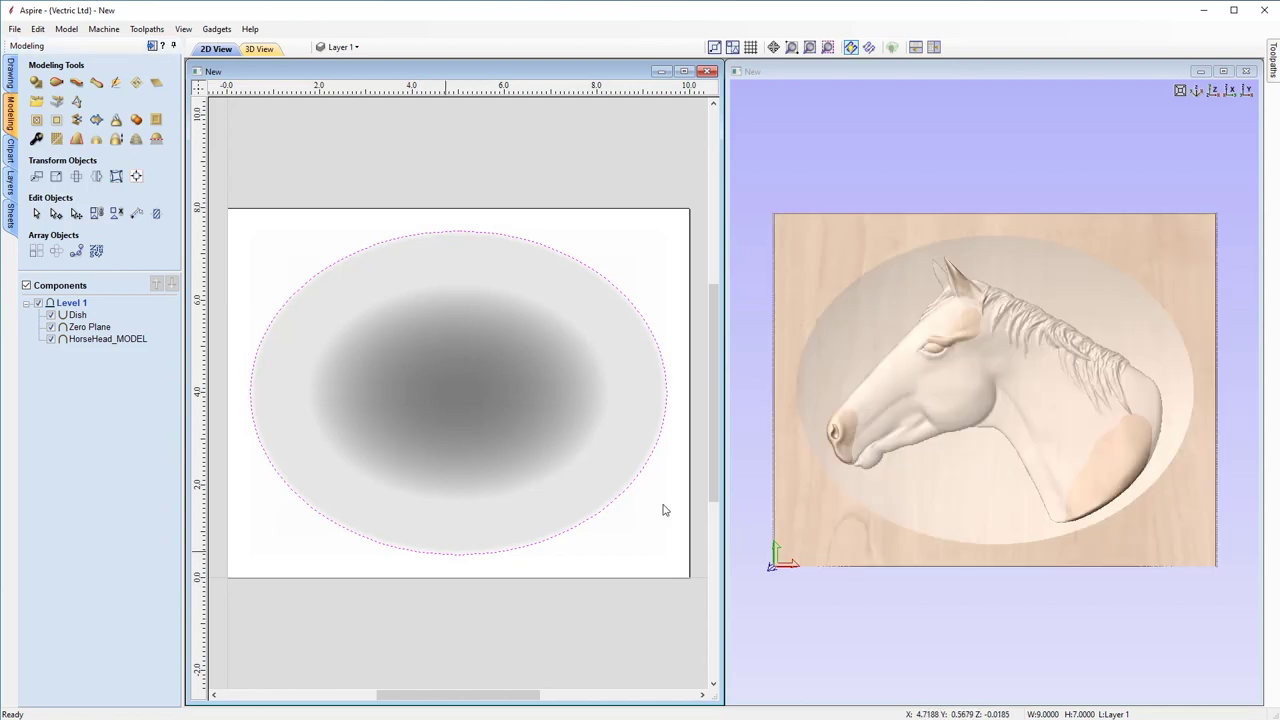
pyautogui.click(1224, 72)
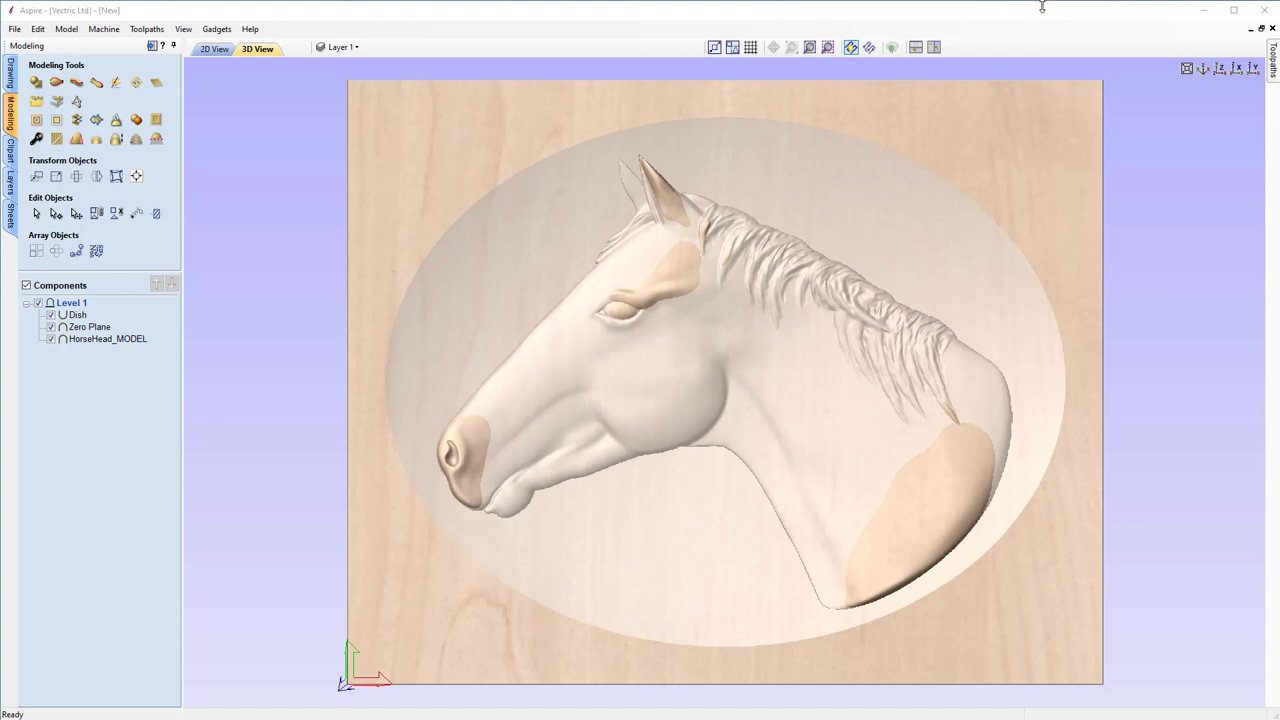
pyautogui.click(934, 48)
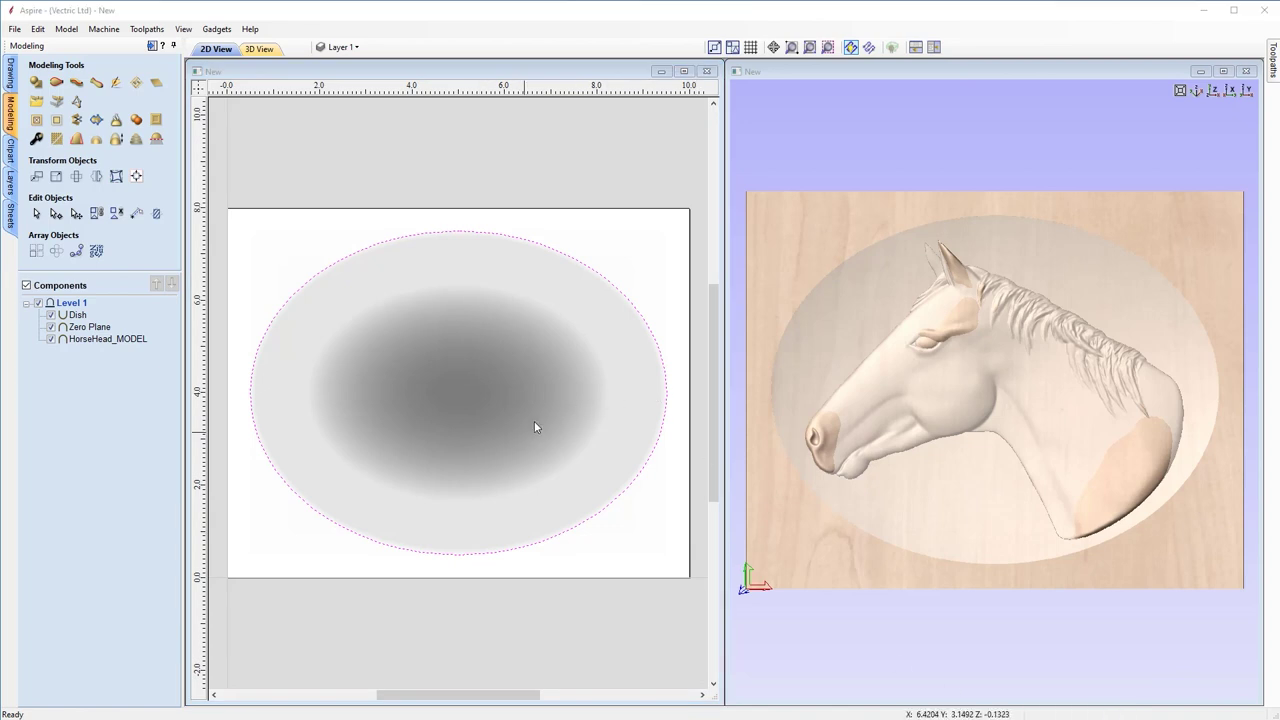
# Hide the Dish component and create a subtracting curved shape named Dish 2 from the oval with a 60° angle and 0.5 inch exact height.
pyautogui.click(51, 315)
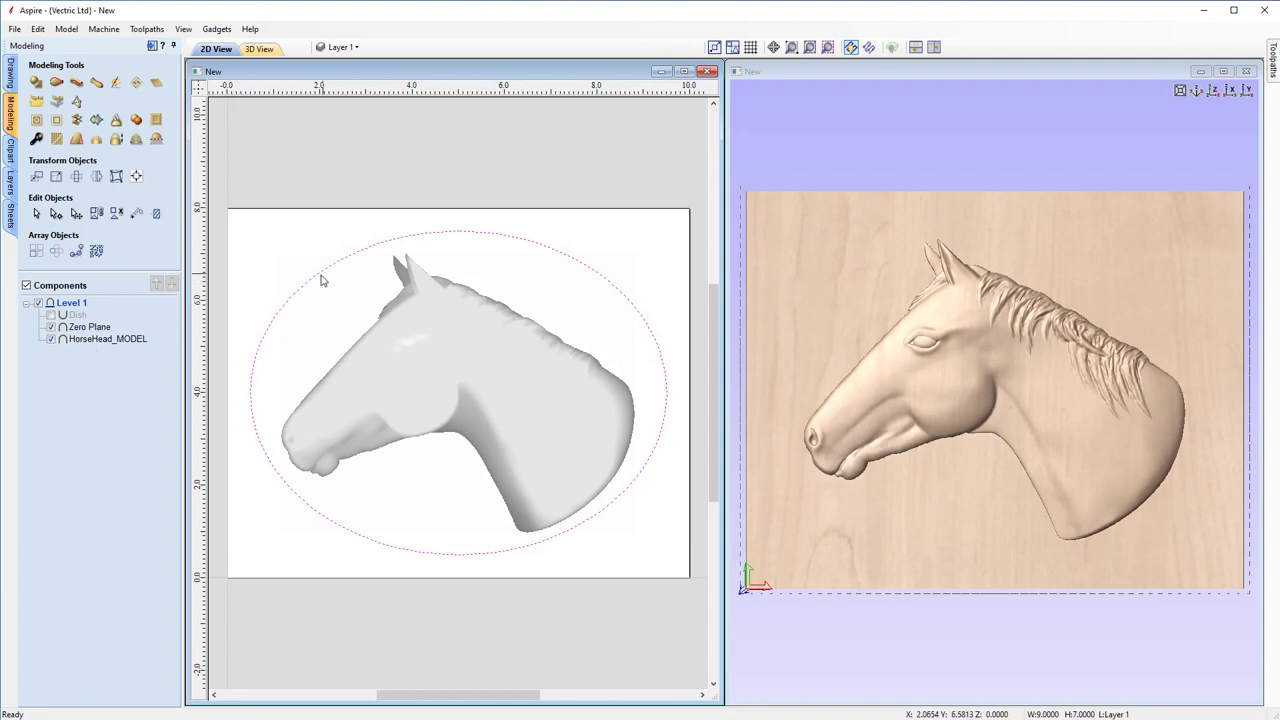
pyautogui.click(36, 84)
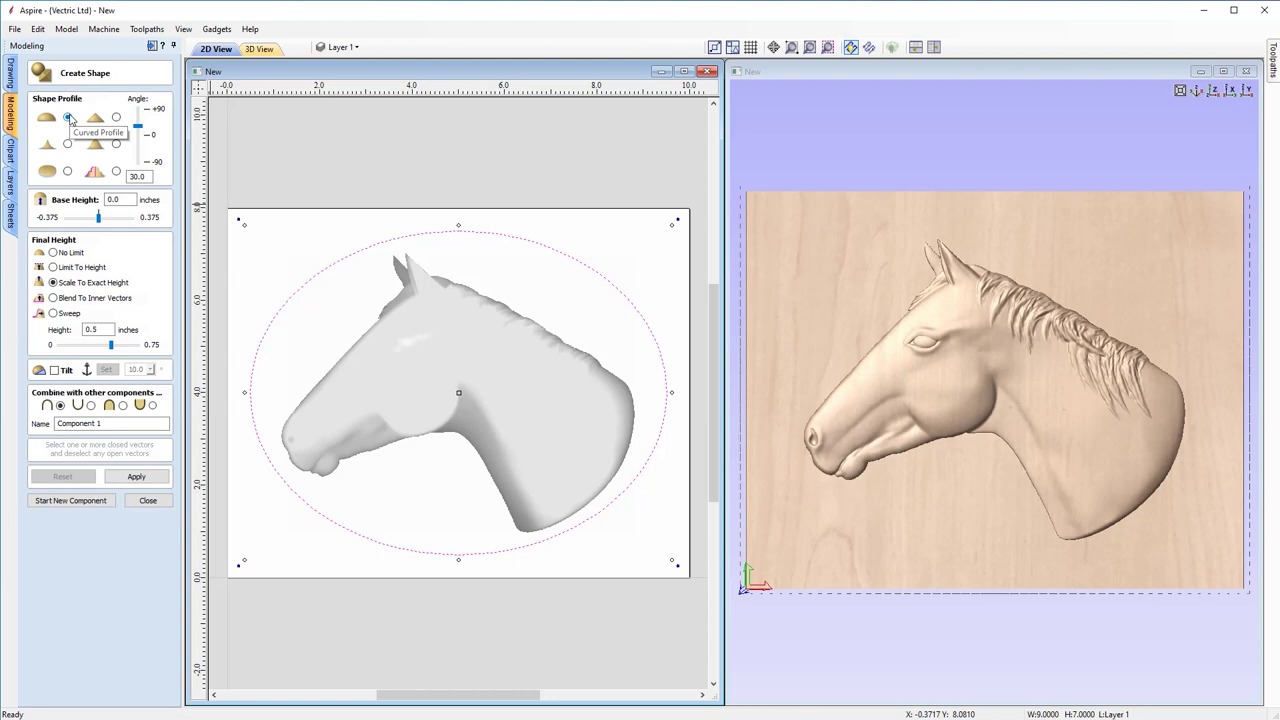
pyautogui.doubleClick(138, 176)
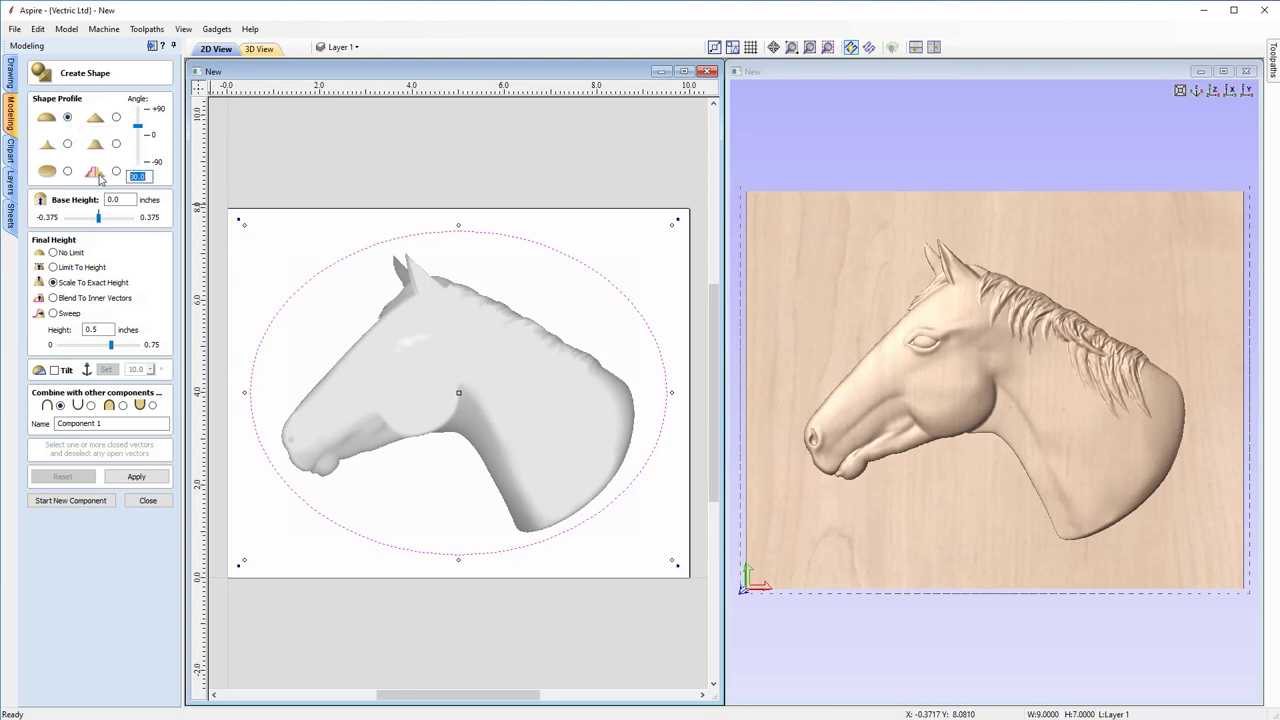
pyautogui.write('60')
pyautogui.click(91, 405)
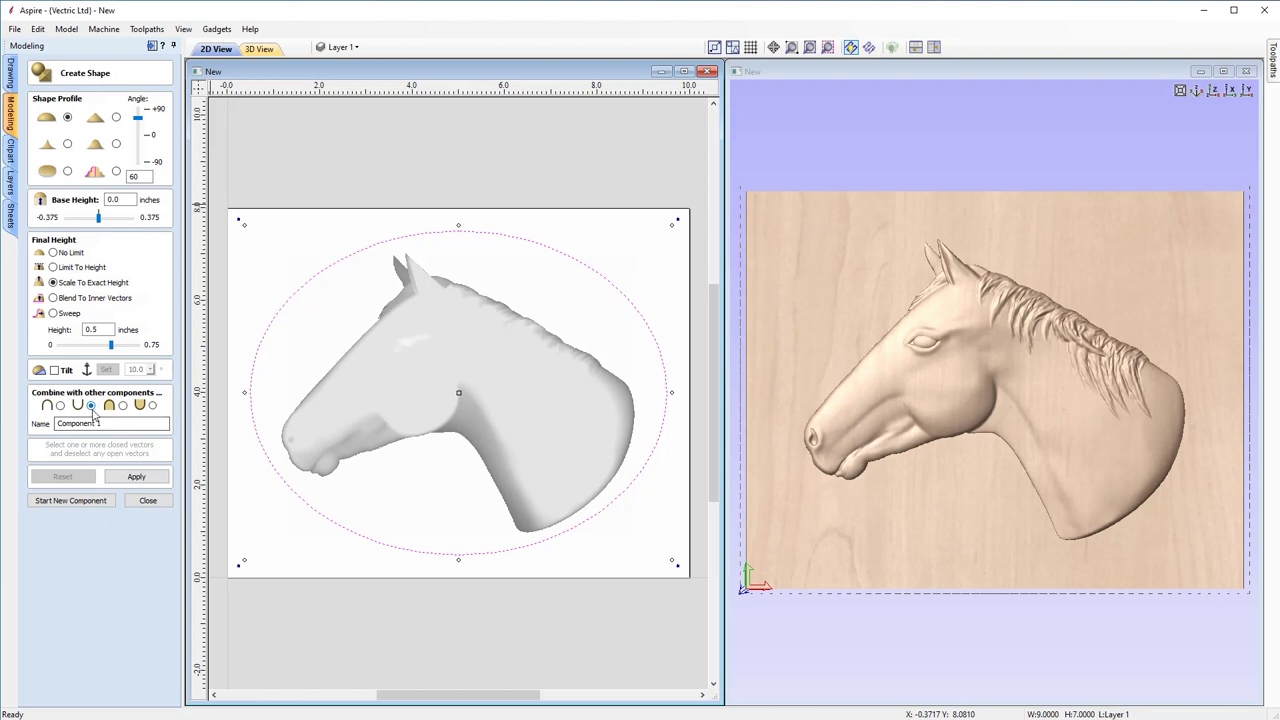
pyautogui.doubleClick(109, 425)
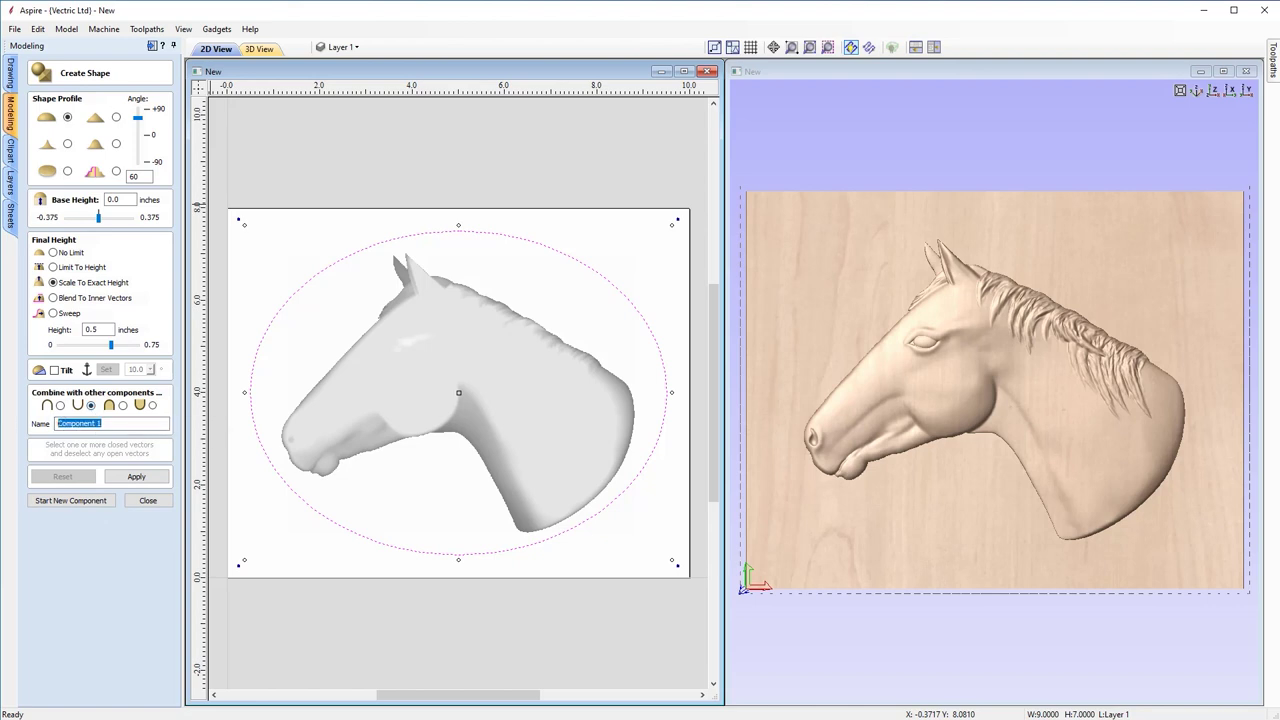
pyautogui.write('Dish 2')
pyautogui.click(140, 477)
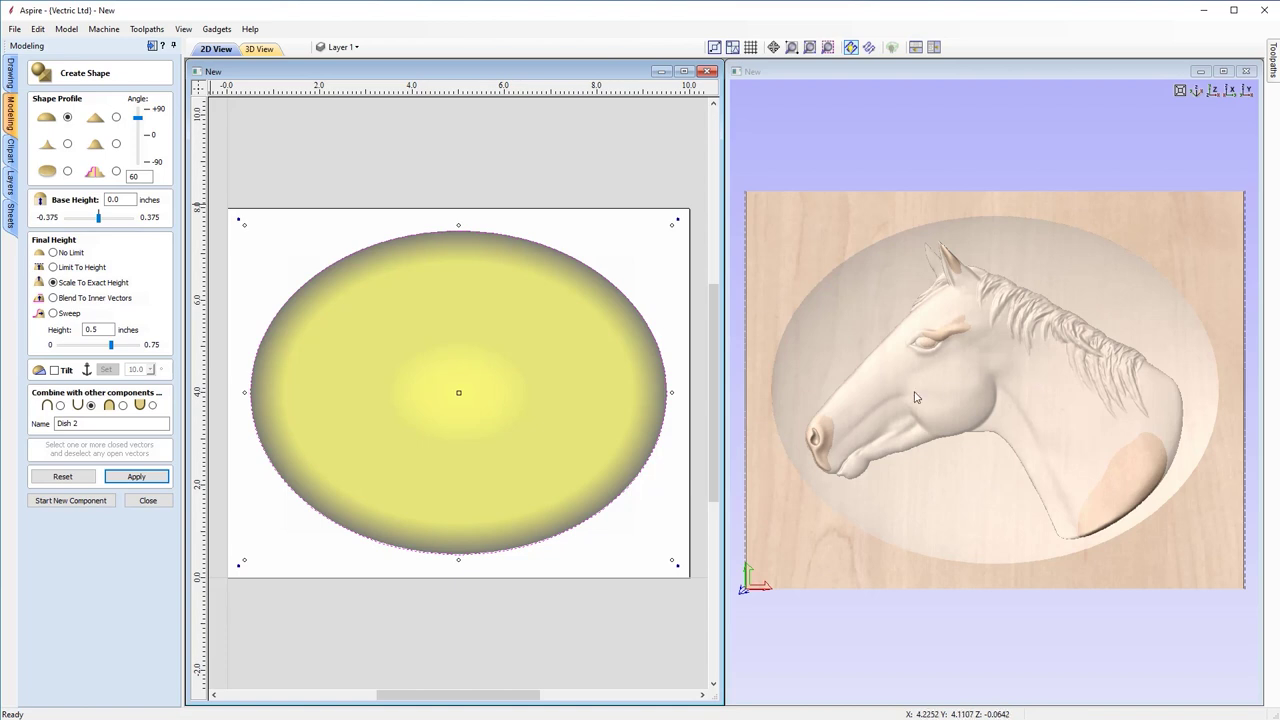
pyautogui.click(148, 501)
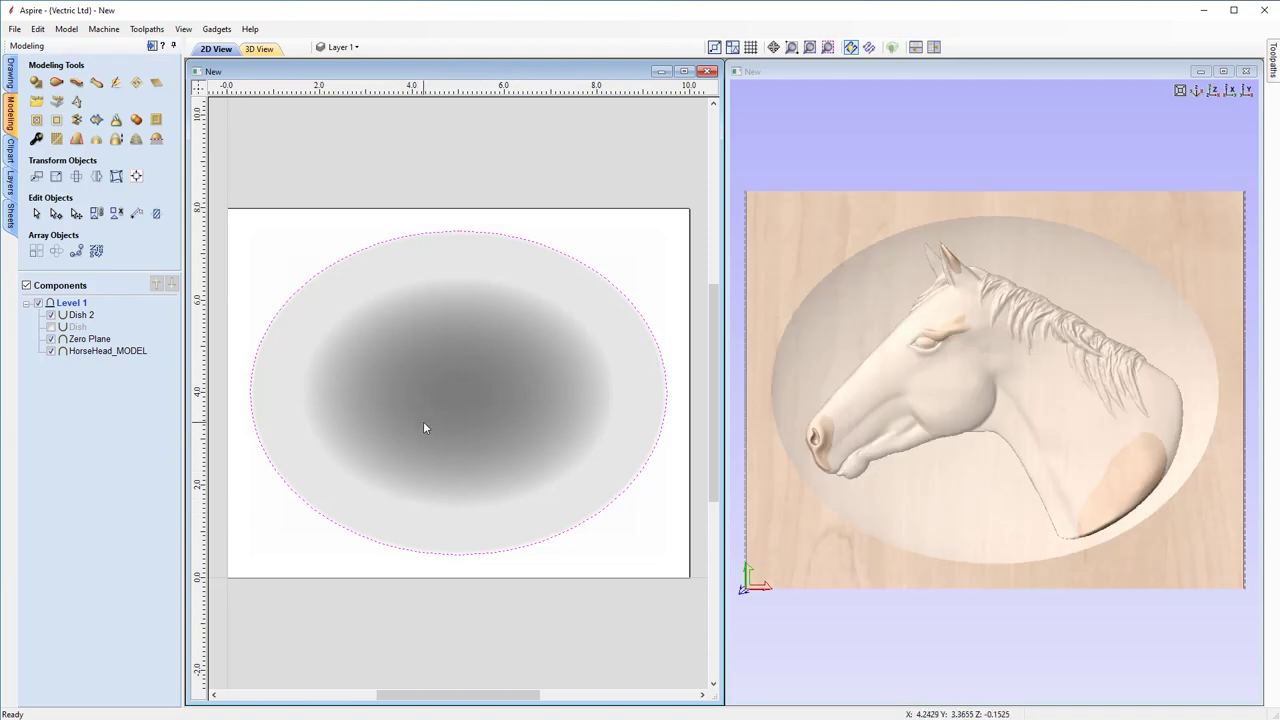
# Shrink the horse head proportionally about its centre to about 6.5 inches wide.
pyautogui.click(138, 353)
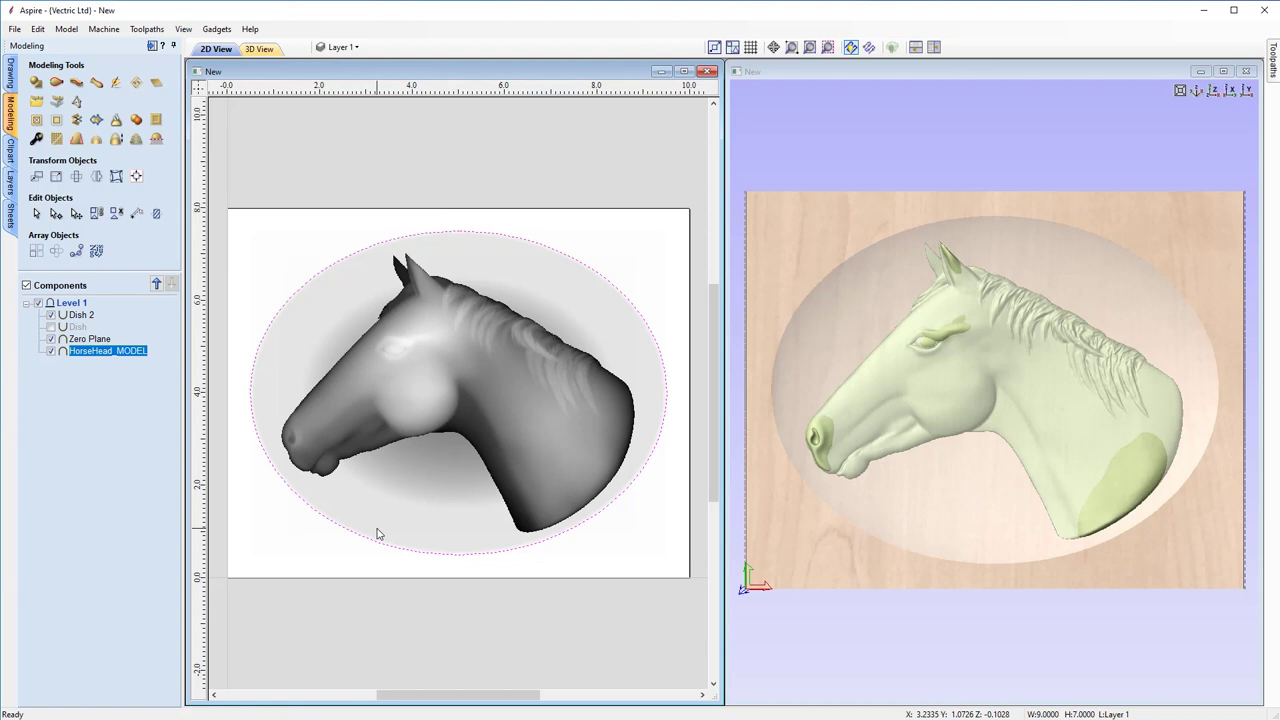
pyautogui.click(290, 558)
pyautogui.click(126, 352)
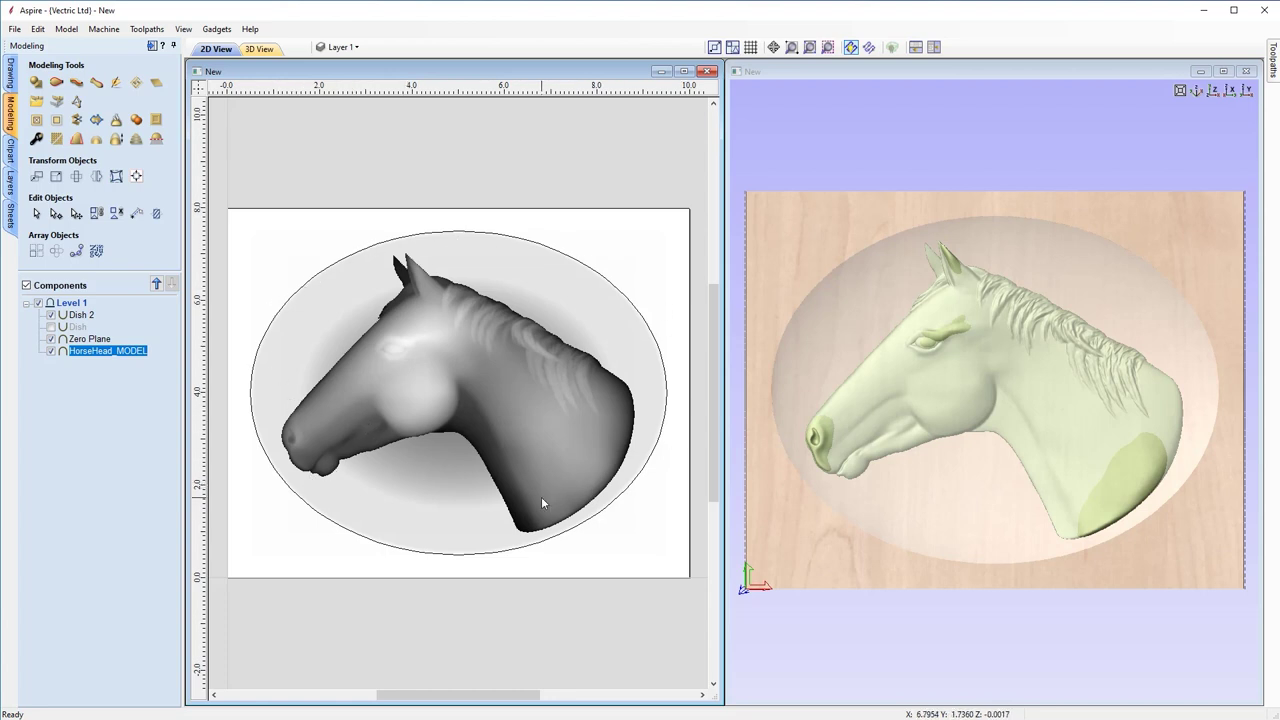
pyautogui.click(526, 423)
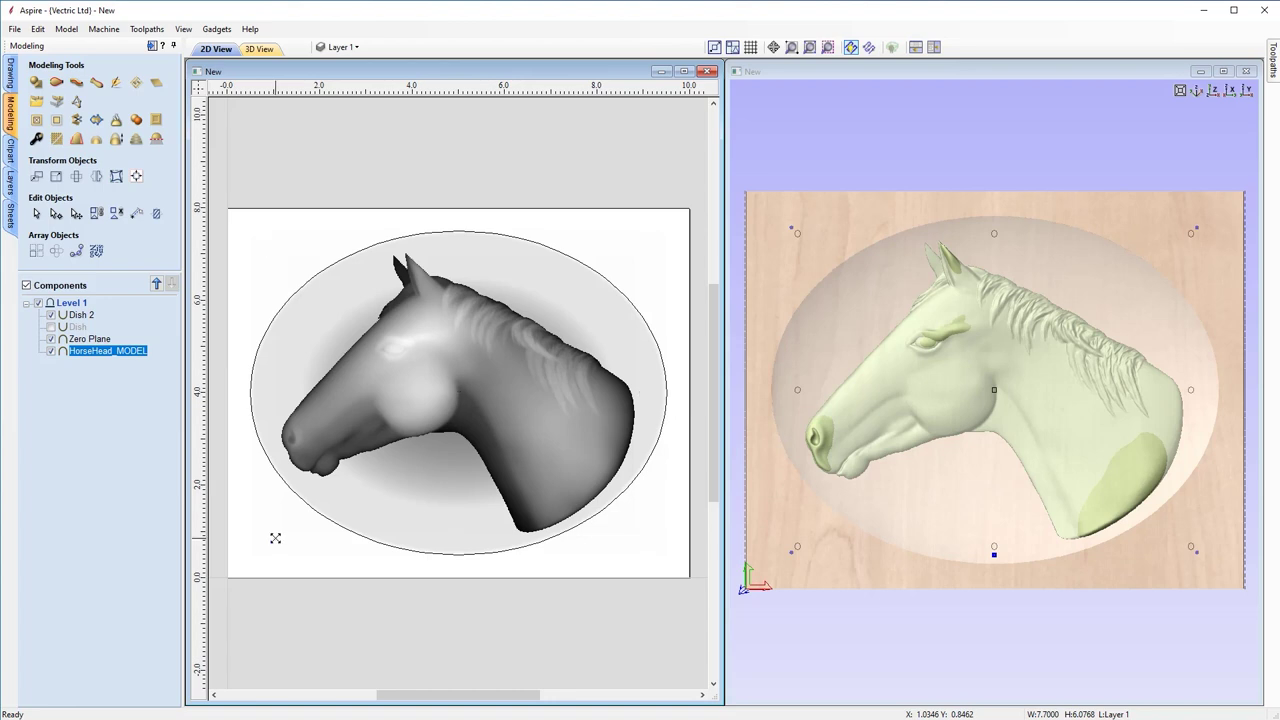
pyautogui.moveTo(275, 538); pyautogui.dragTo(323, 514)
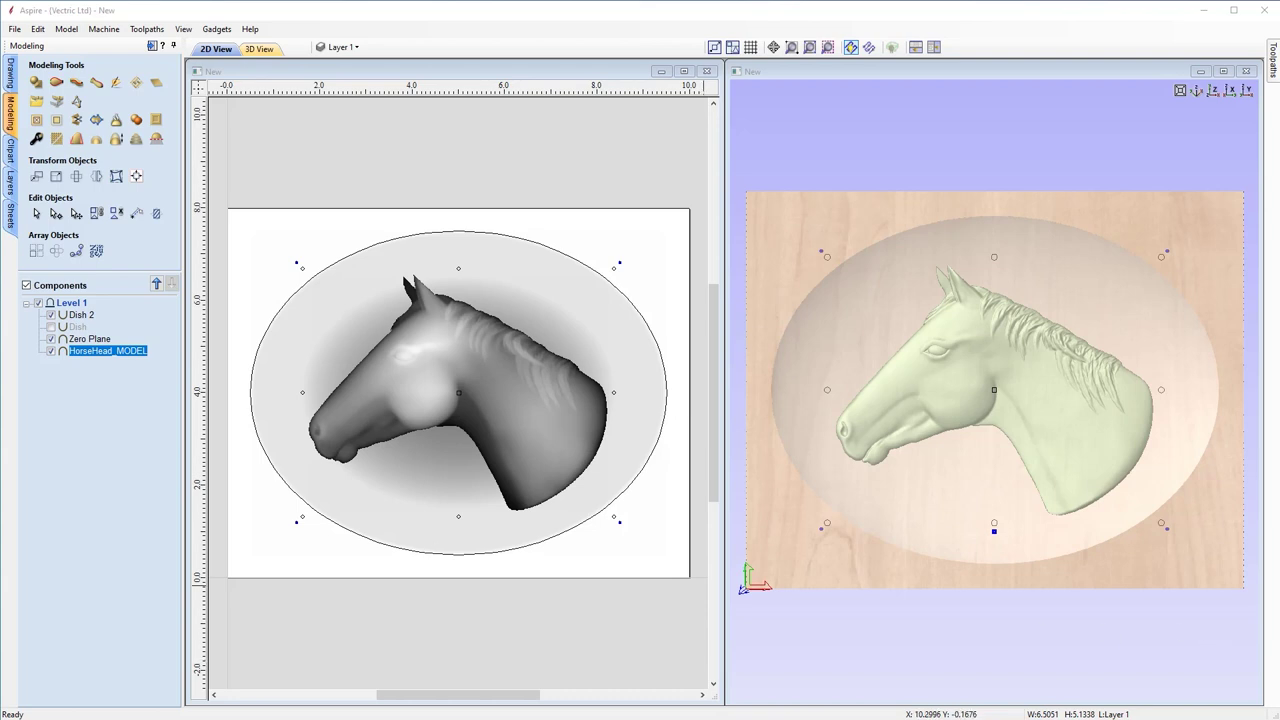
# Delete the Dish 2 component and show the hidden Dish component.
pyautogui.click(80, 315)
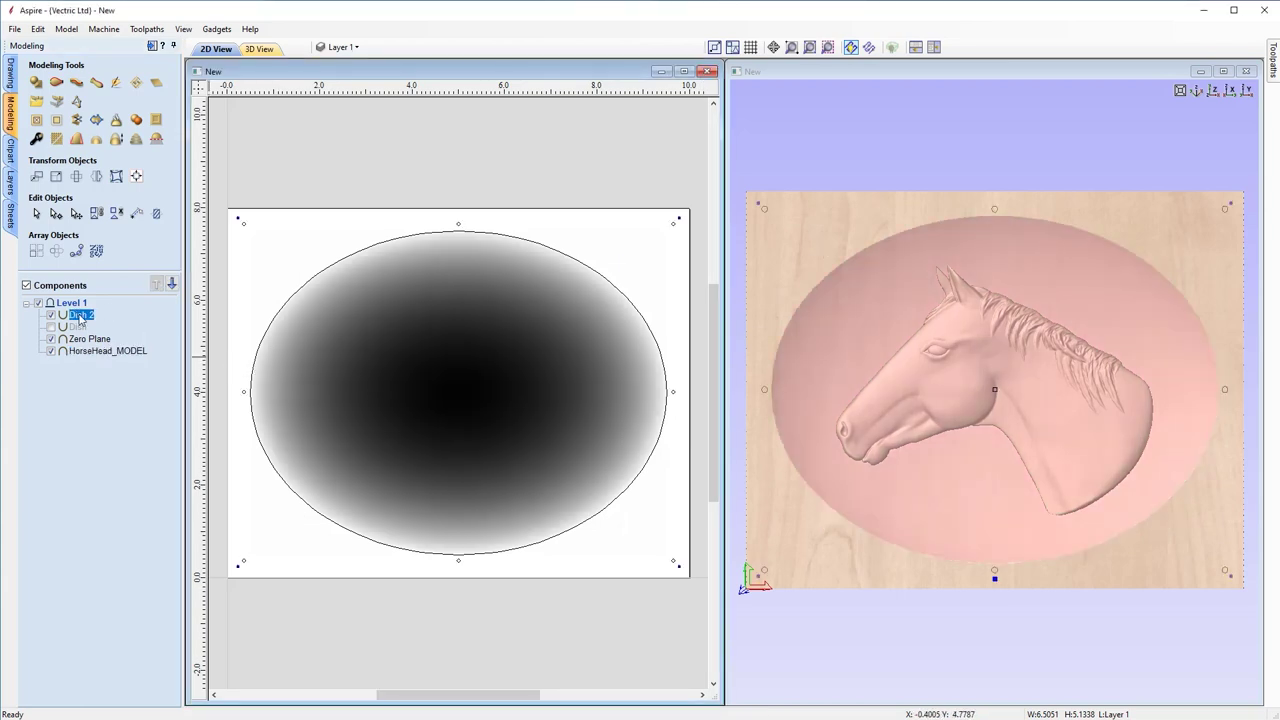
pyautogui.rightClick(81, 318)
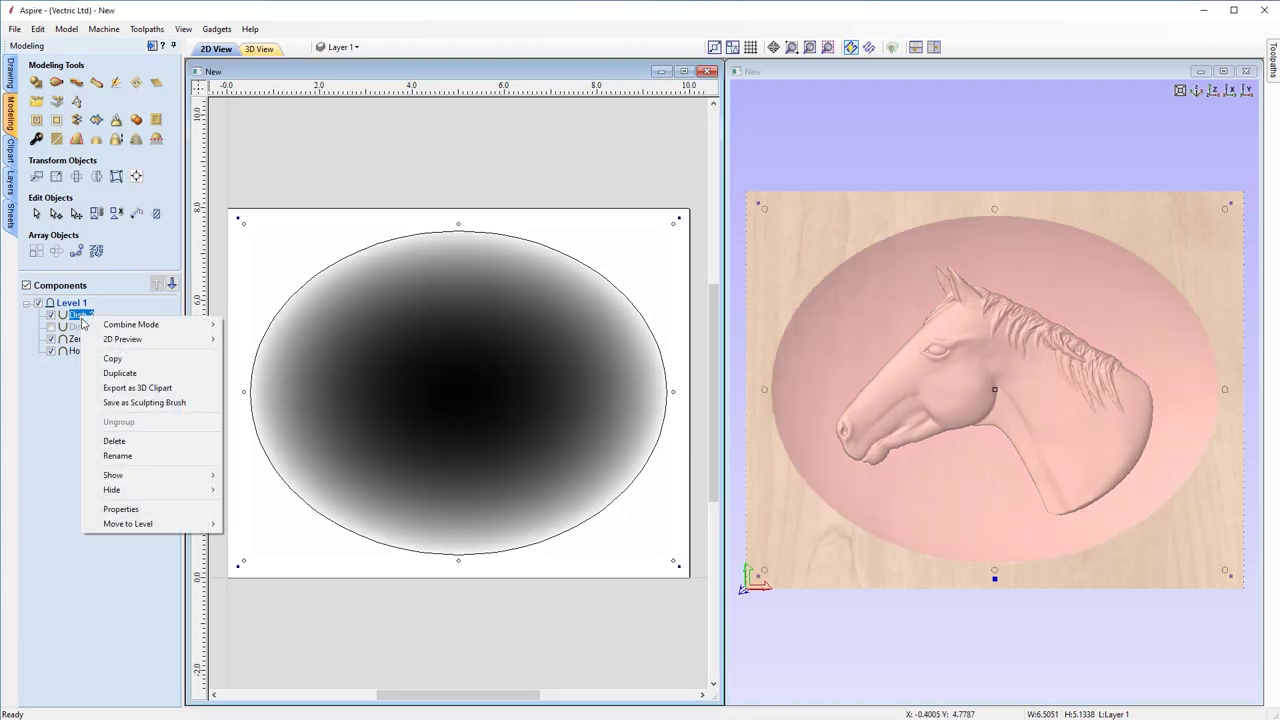
pyautogui.click(139, 443)
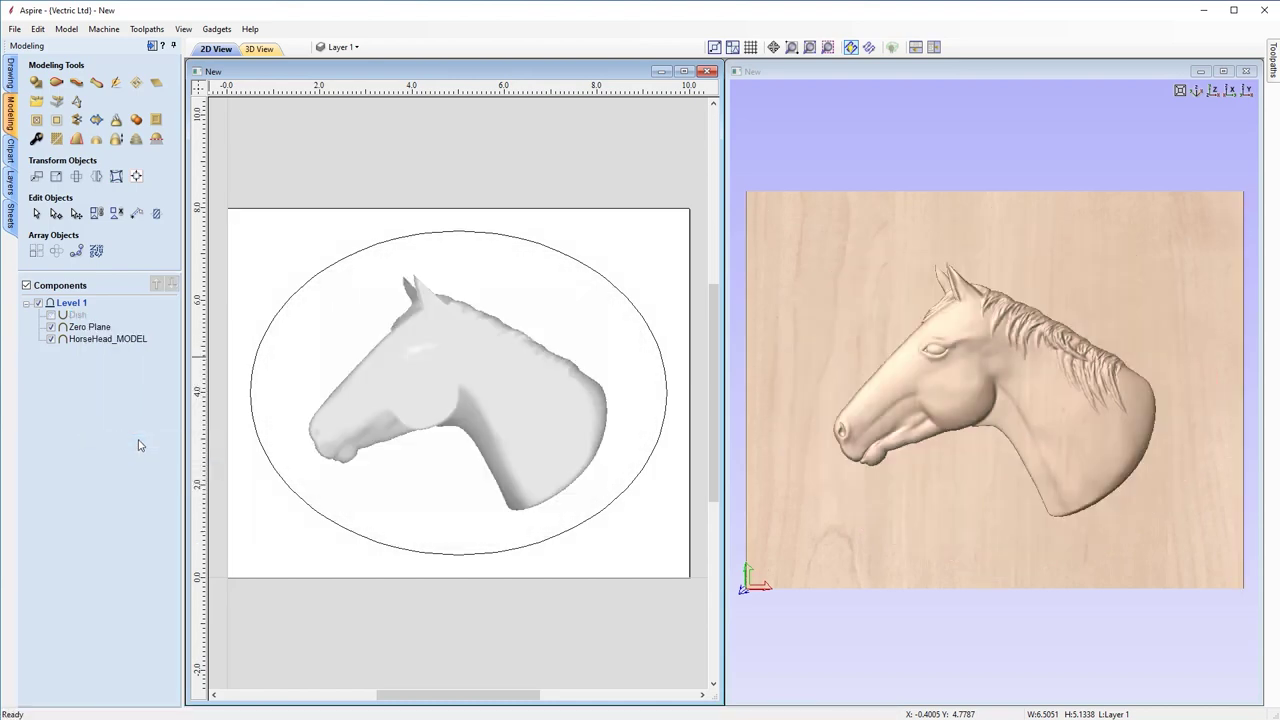
pyautogui.click(51, 315)
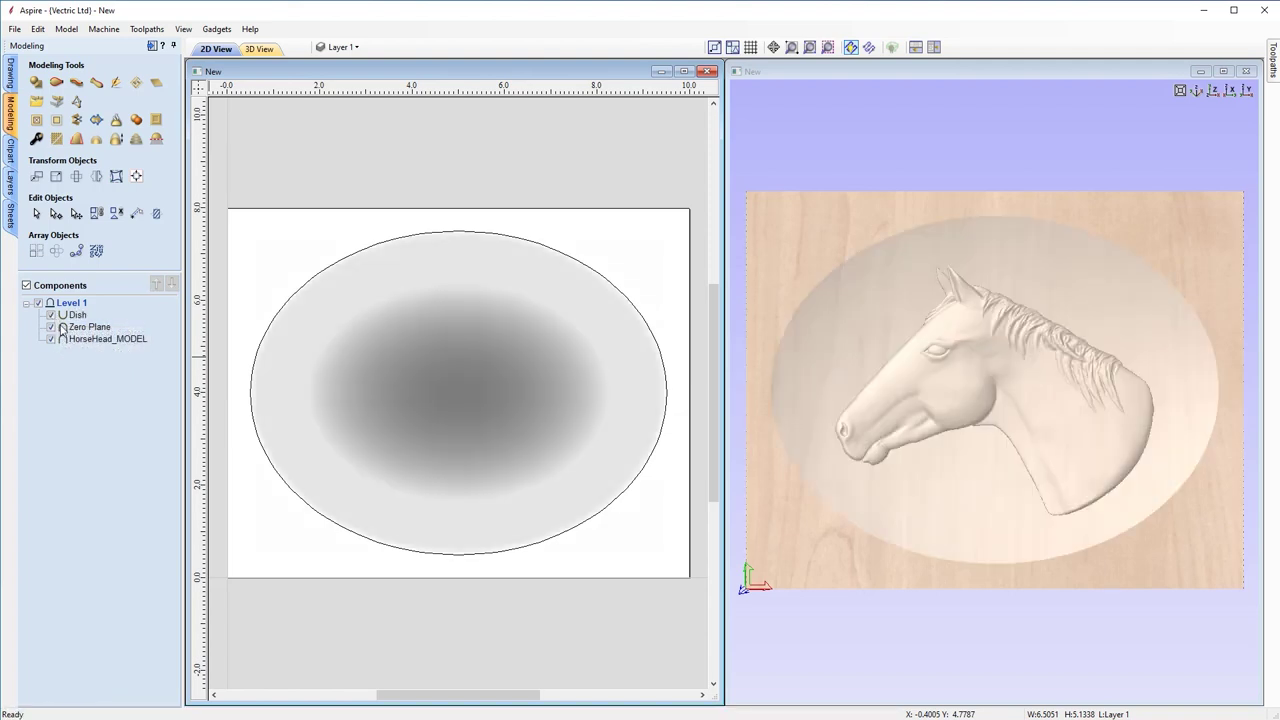
# Scale the horse head proportionally about its centre to 7.7 inches wide, with its depth scaled automatically.
pyautogui.click(105, 339)
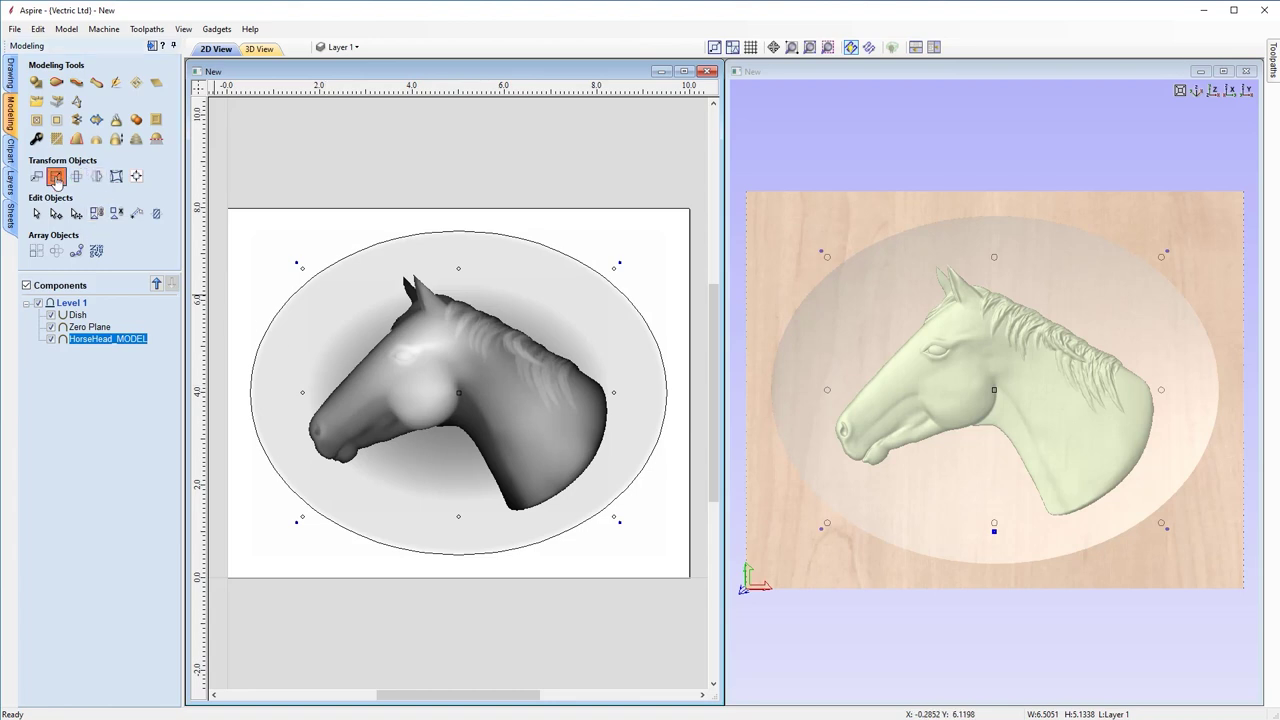
pyautogui.click(57, 177)
pyautogui.write('7.7')
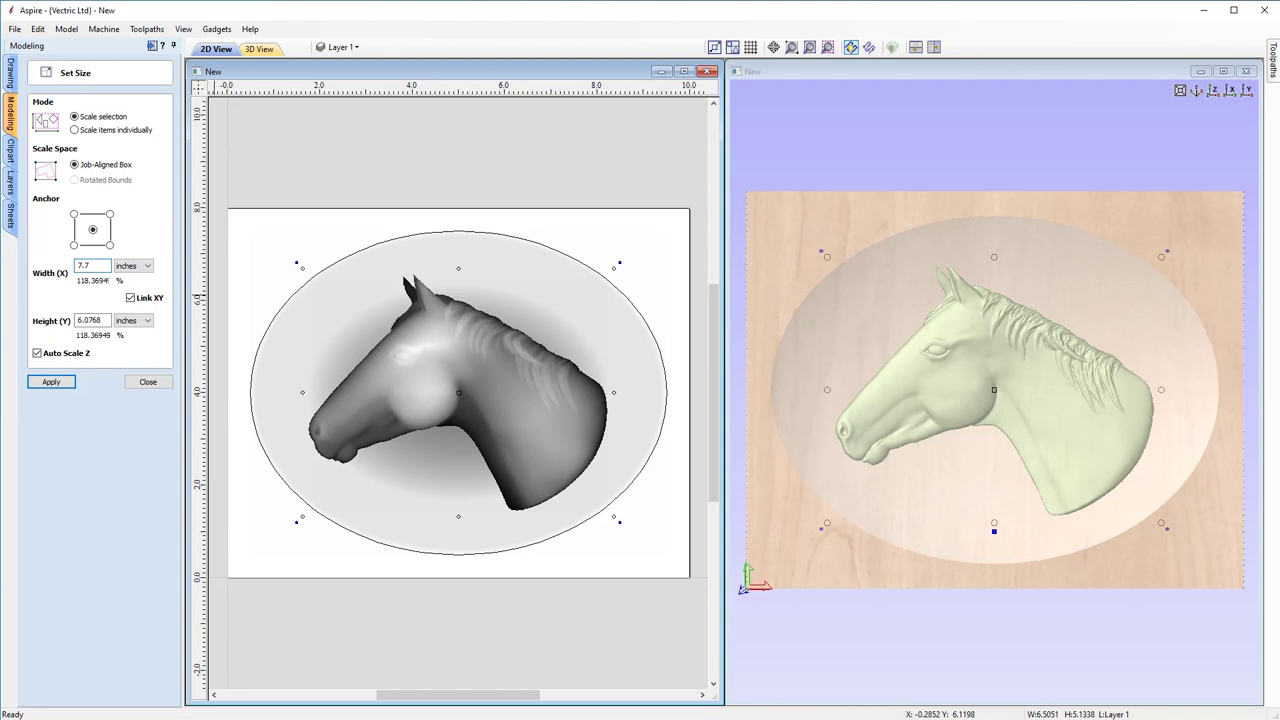
pyautogui.click(51, 382)
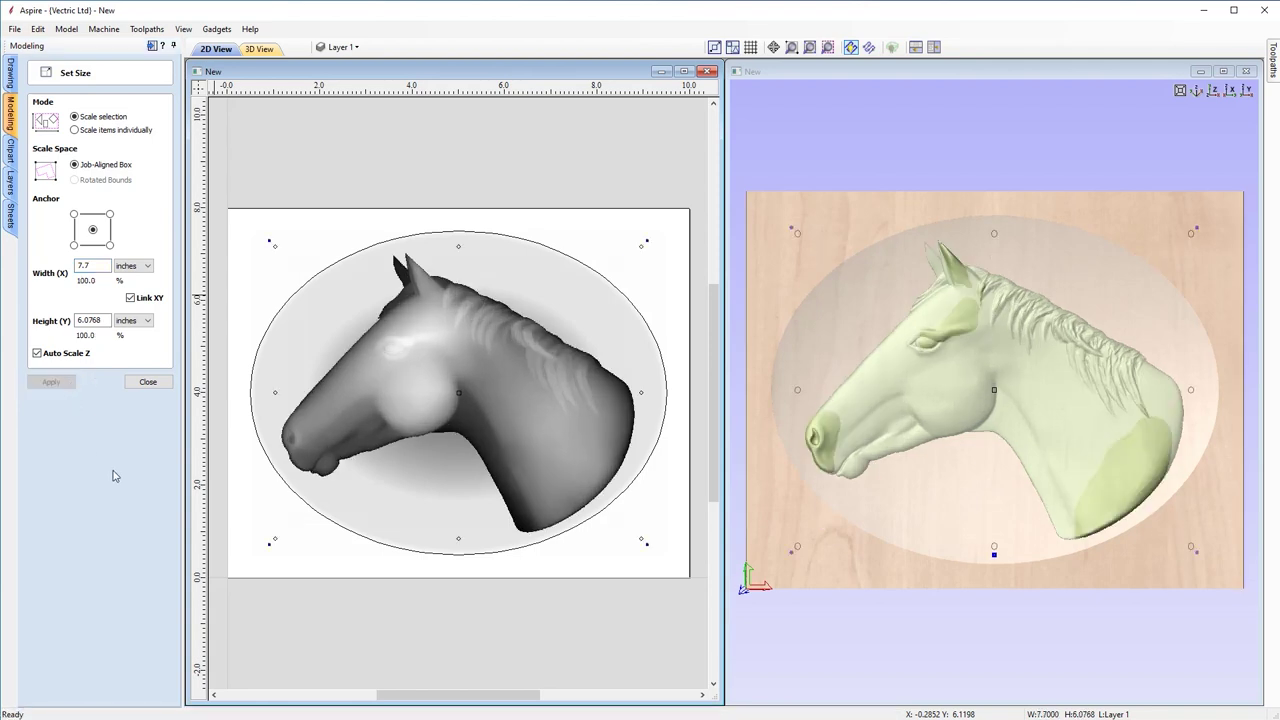
pyautogui.click(146, 382)
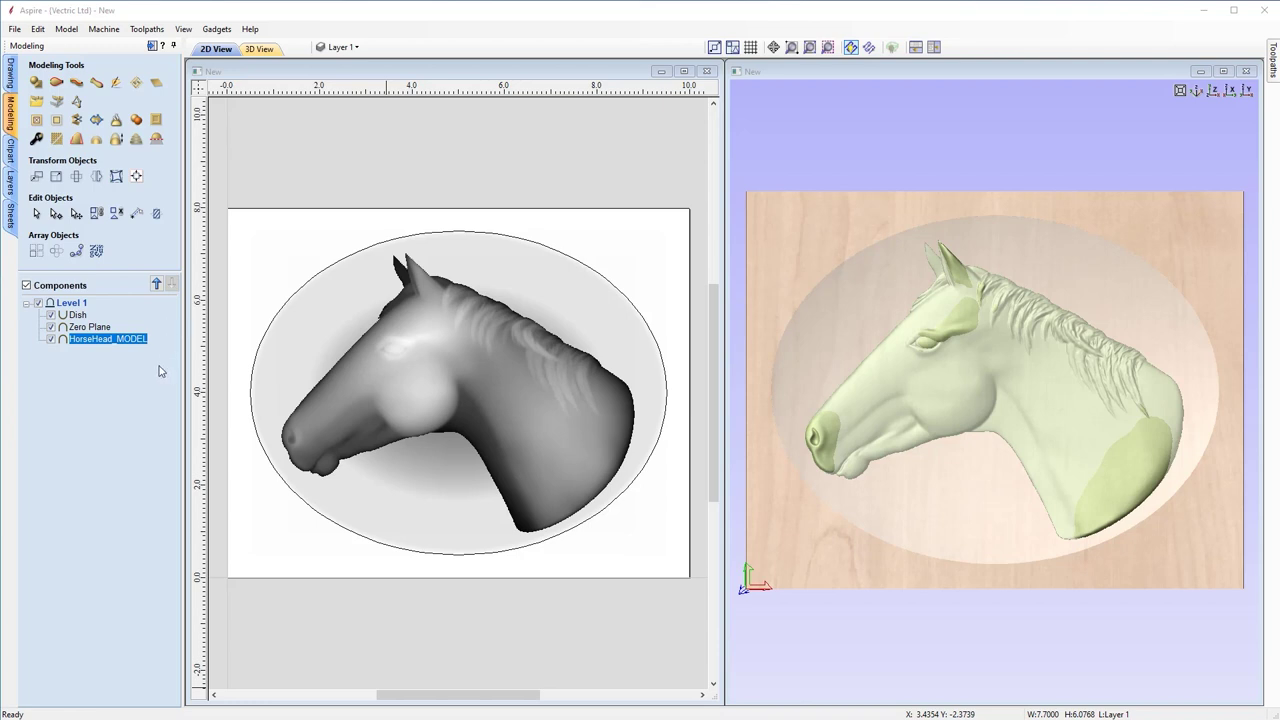
# Rename the level holding the dish, zero plane and horse head as Models in Dish.
pyautogui.click(74, 303)
pyautogui.rightClick(78, 304)
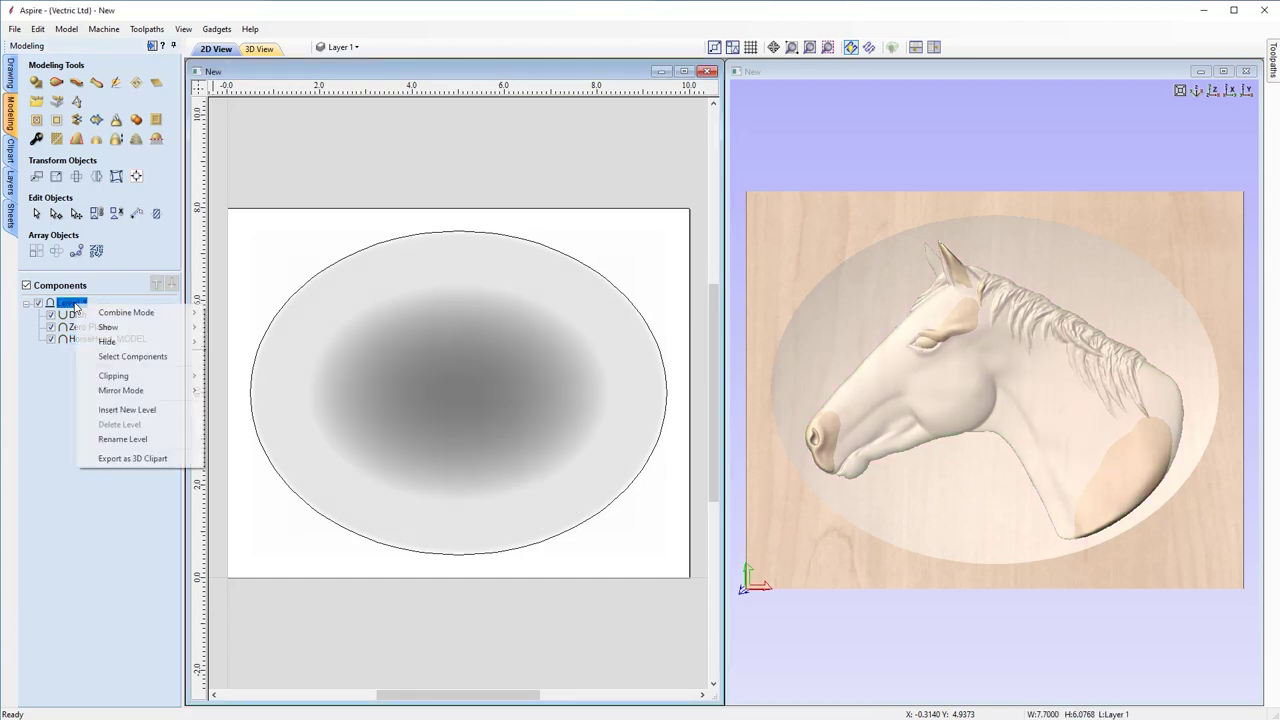
pyautogui.click(125, 439)
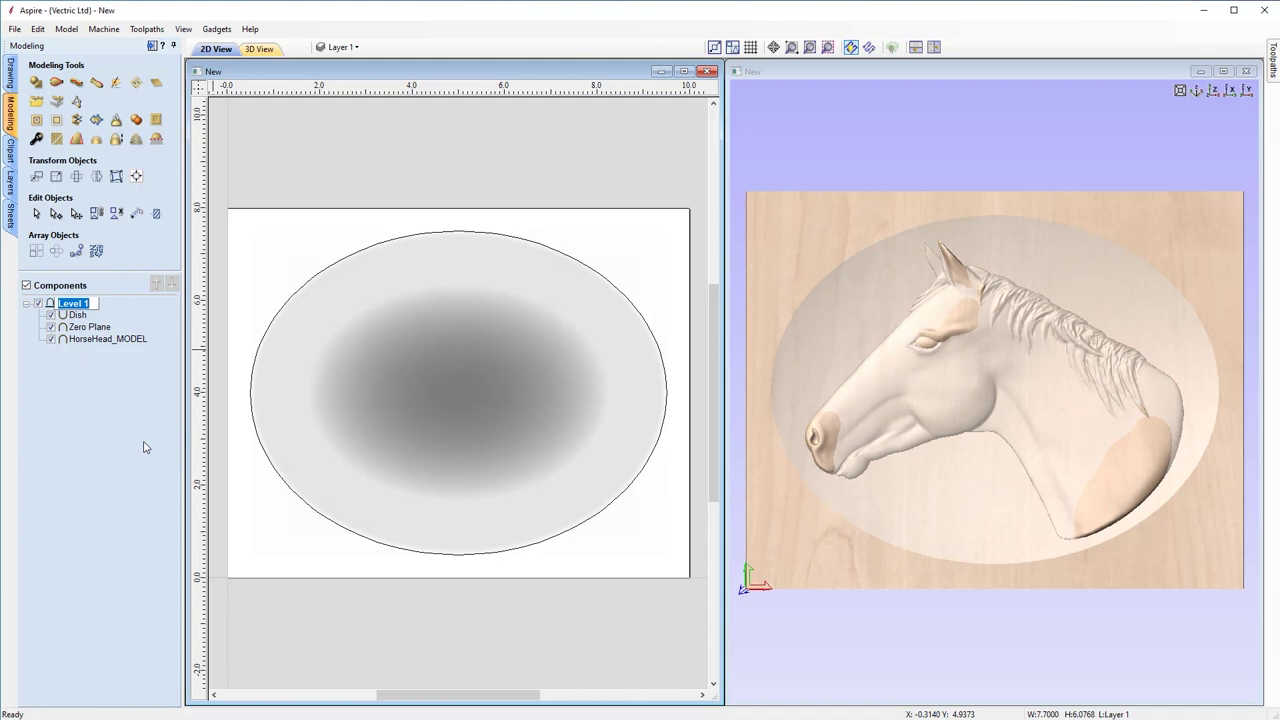
pyautogui.write('Models in di')
pyautogui.press('BackSpace')
pyautogui.press('BackSpace')
pyautogui.write('Dish')
pyautogui.press('Return')
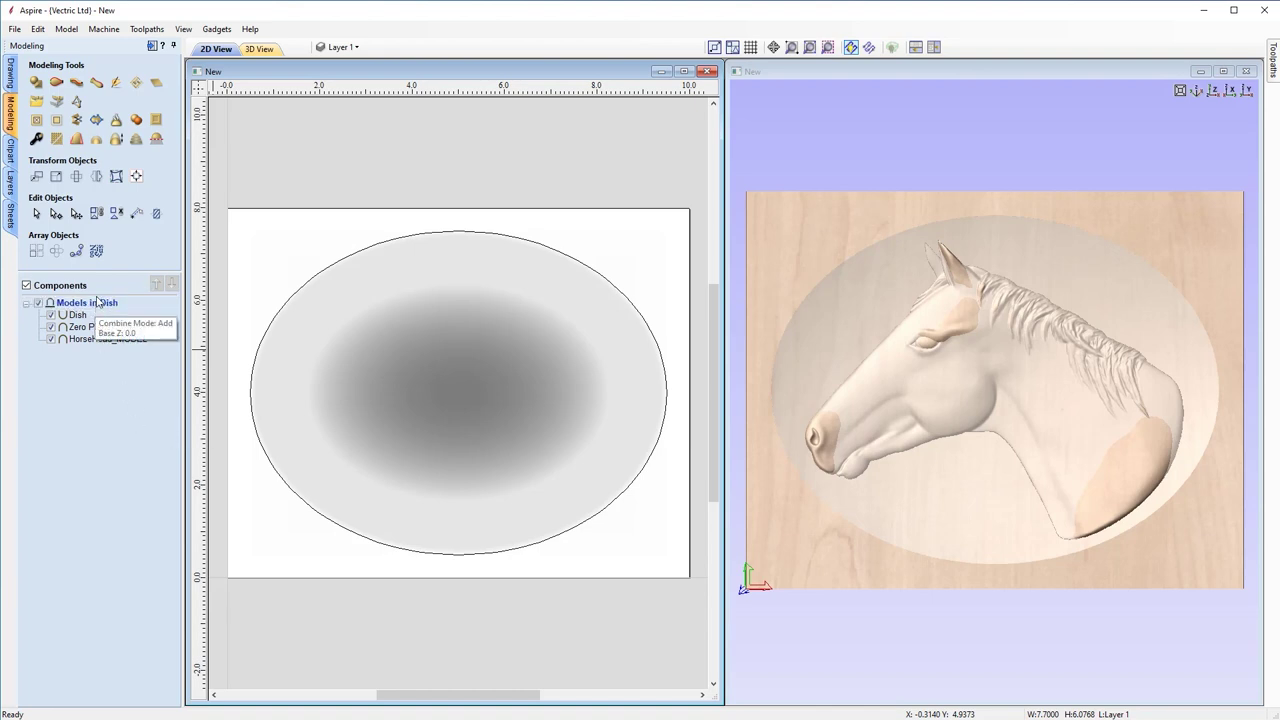
# Insert a new component level and name it Multiply.
pyautogui.rightClick(138, 302)
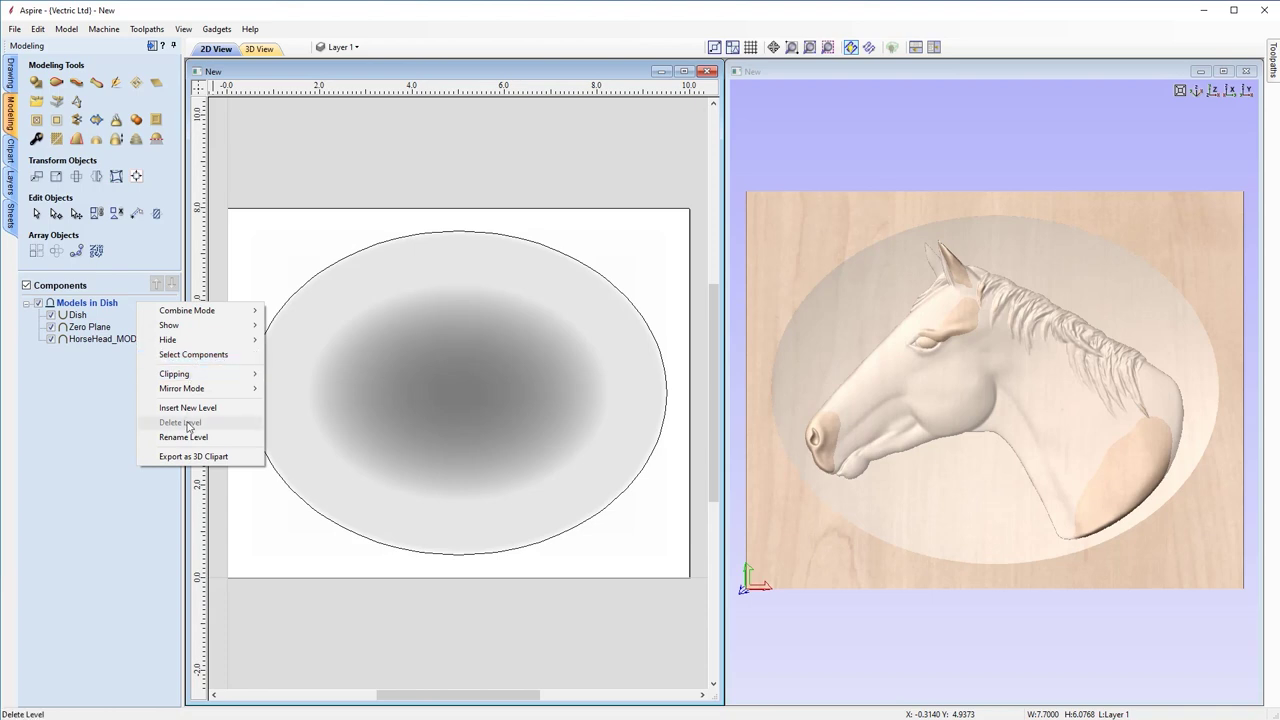
pyautogui.click(175, 408)
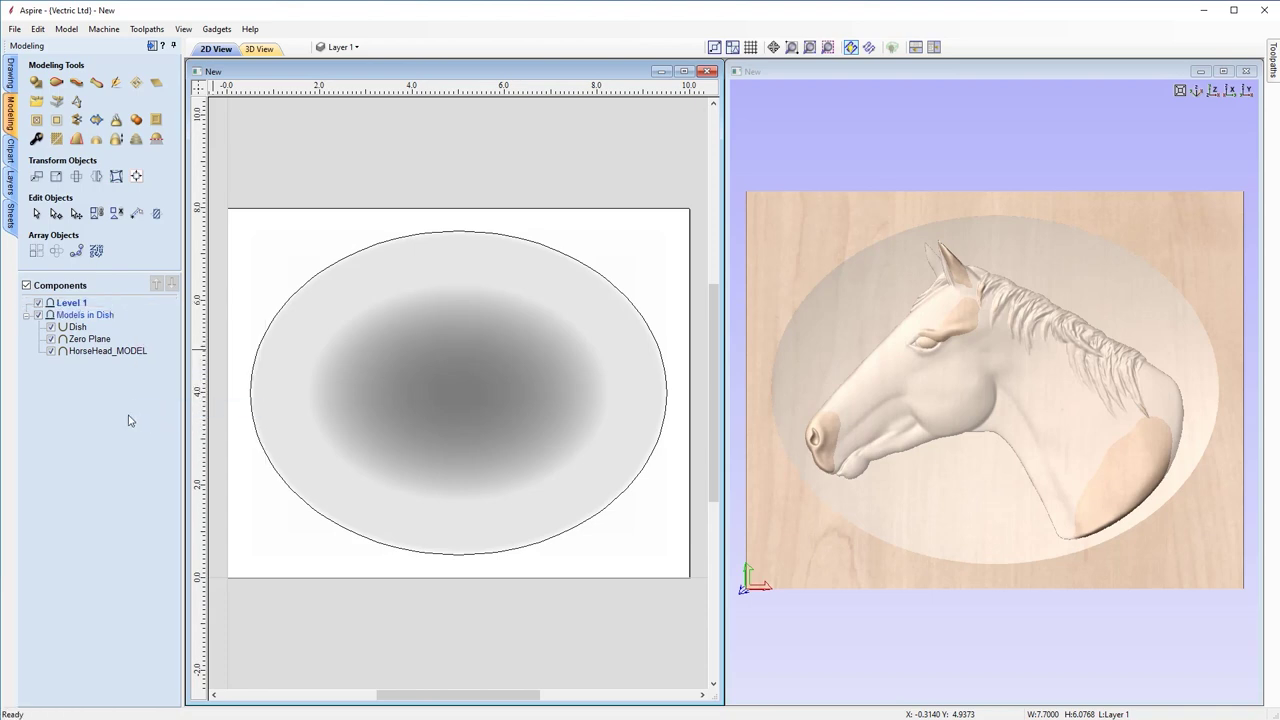
pyautogui.click(80, 303)
pyautogui.rightClick(84, 304)
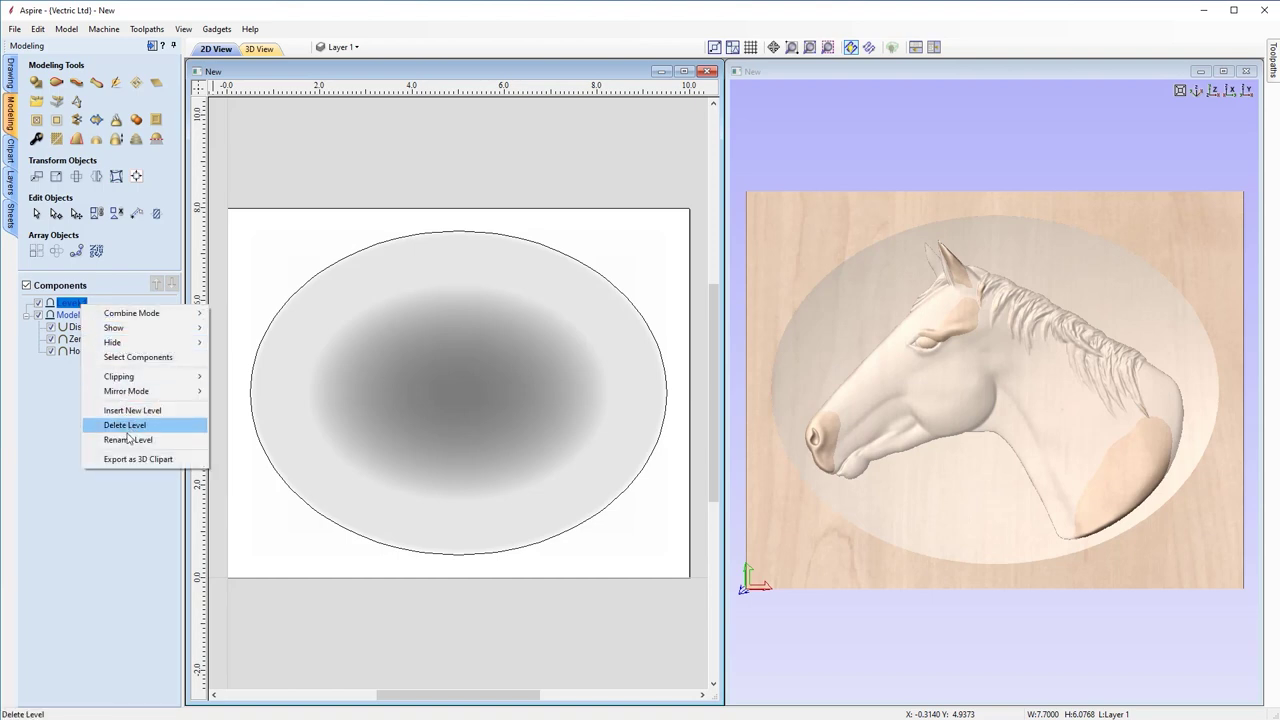
pyautogui.click(158, 440)
pyautogui.write('Multiply')
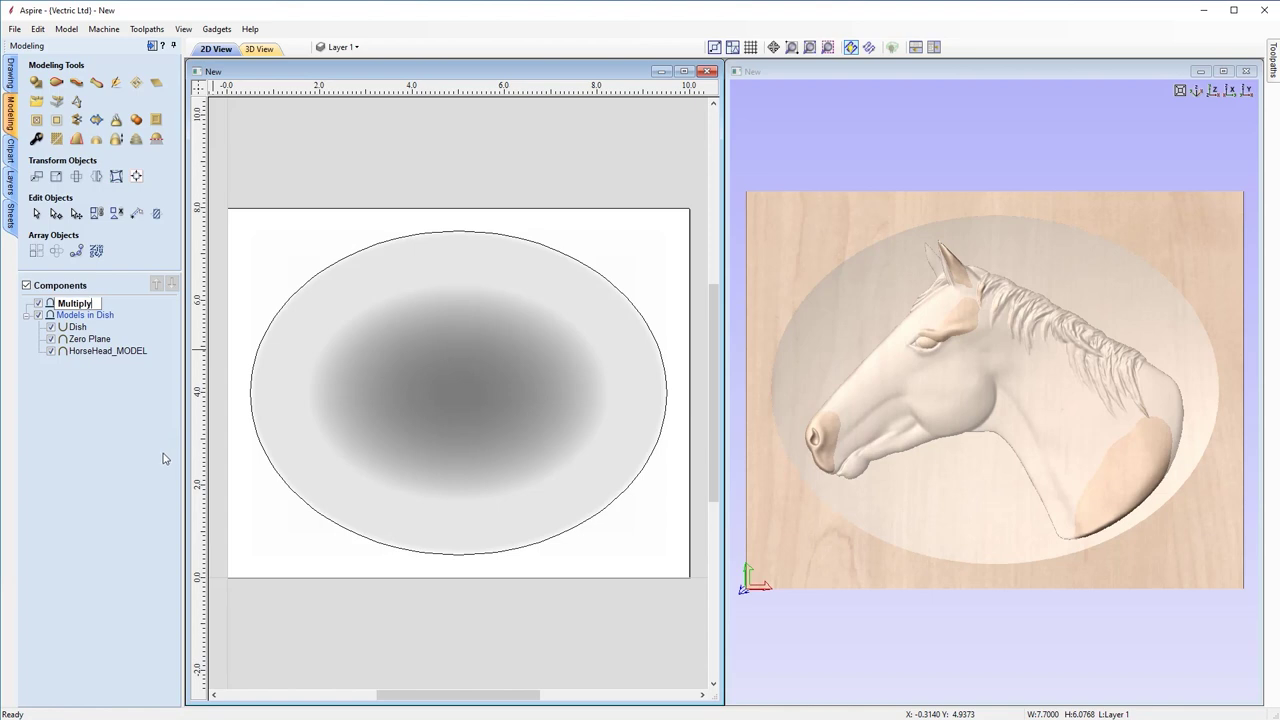
pyautogui.press('Return')
# Insert another component level and name it Dish Shape.
pyautogui.rightClick(100, 305)
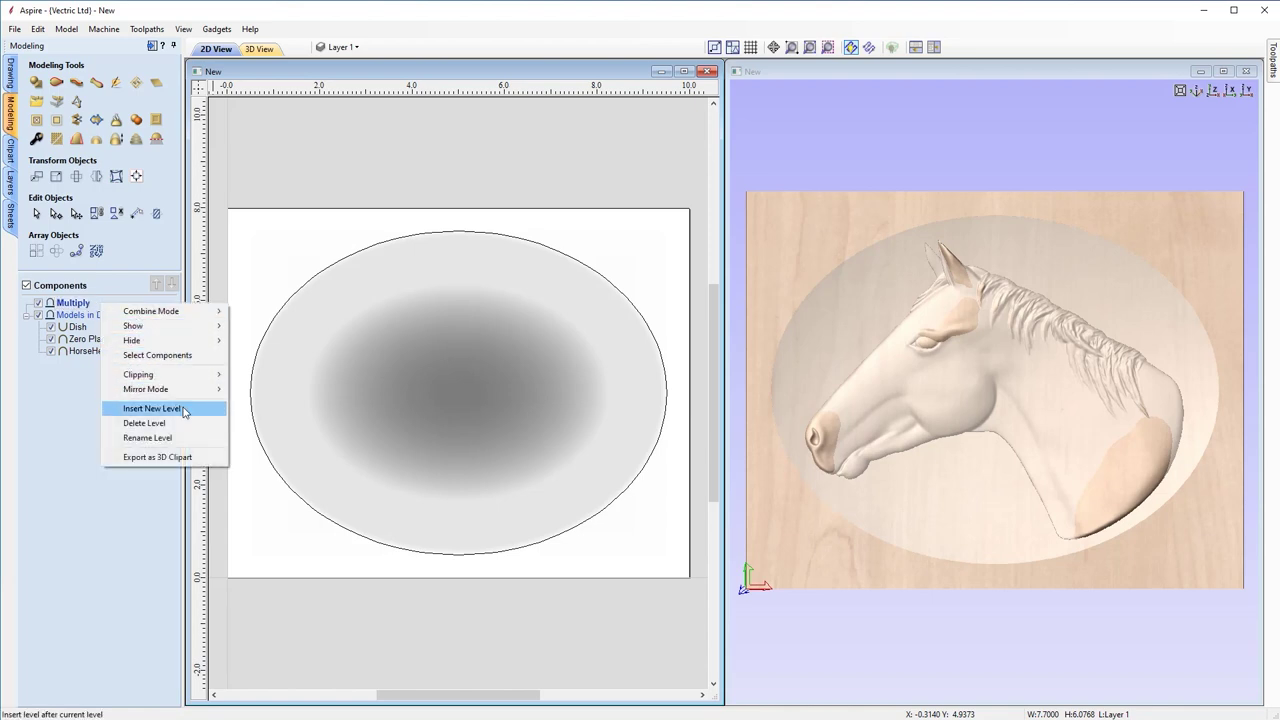
pyautogui.click(110, 408)
pyautogui.click(70, 303)
pyautogui.rightClick(78, 303)
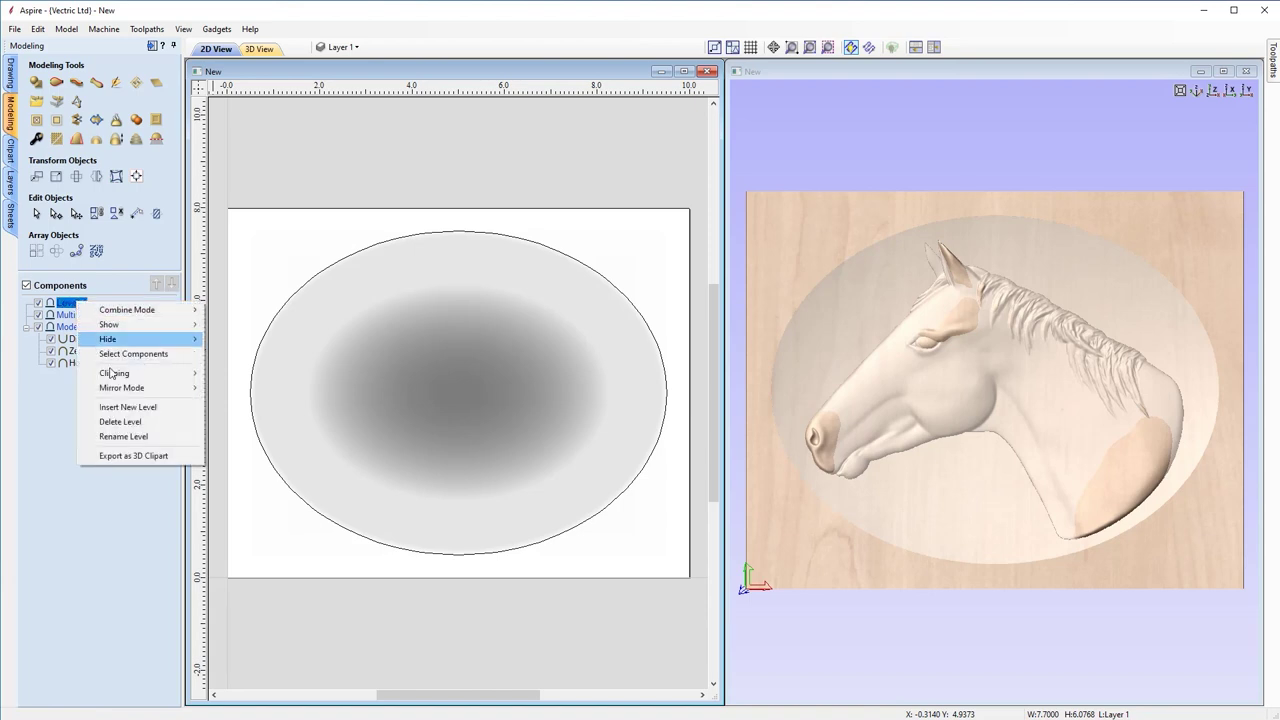
pyautogui.click(122, 436)
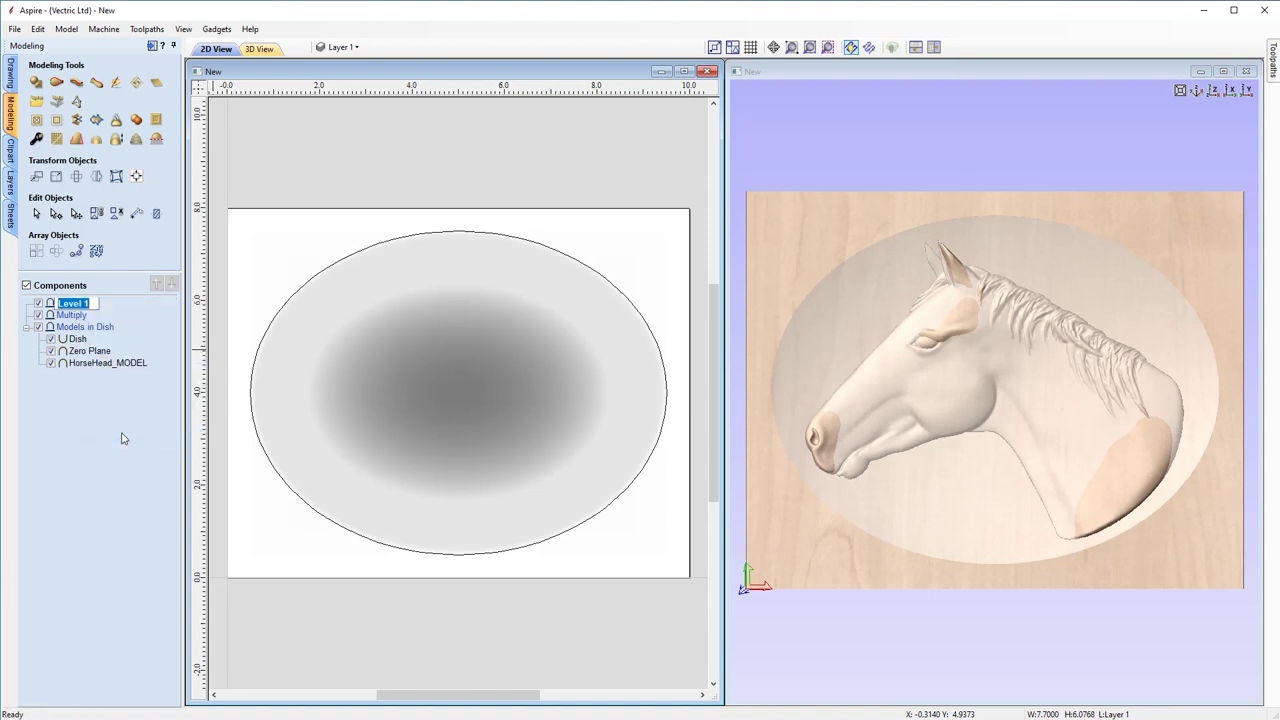
pyautogui.write('Dish Shape')
pyautogui.press('Return')
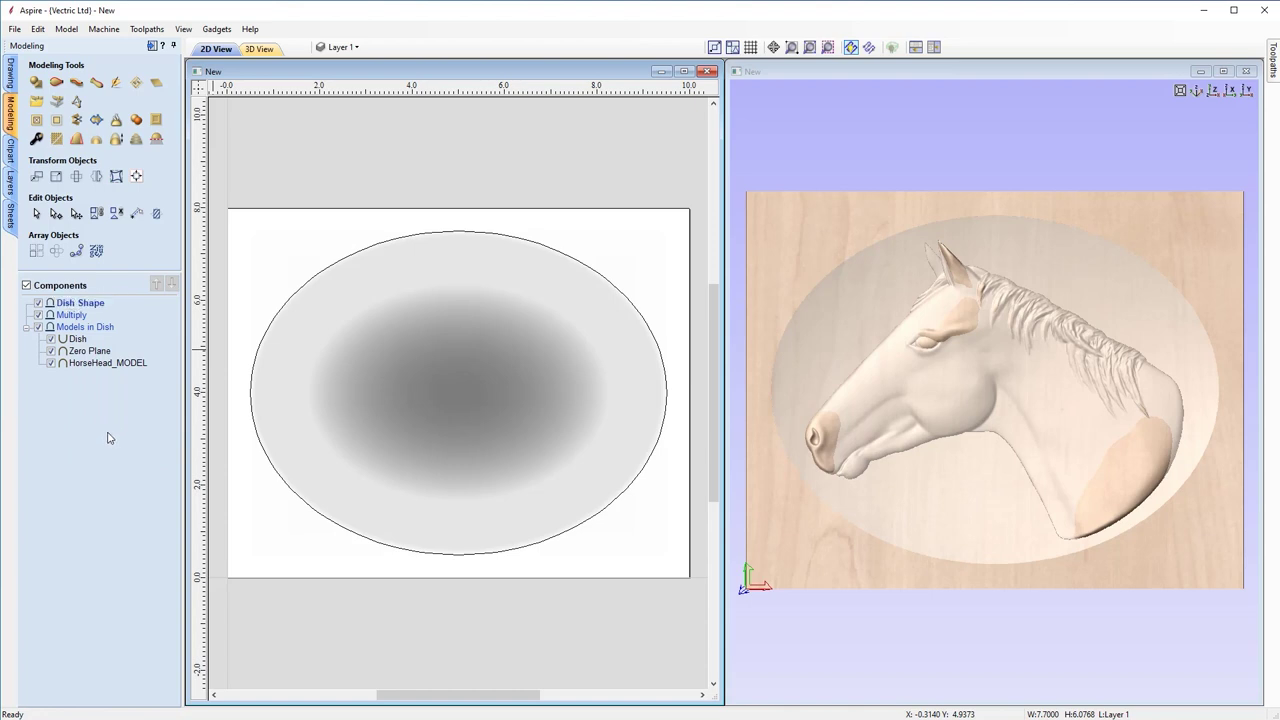
# Move the Dish and Zero Plane components together from Models in Dish into the Dish Shape level.
pyautogui.click(88, 351)
pyautogui.rightClick(97, 350)
pyautogui.click(83, 345)
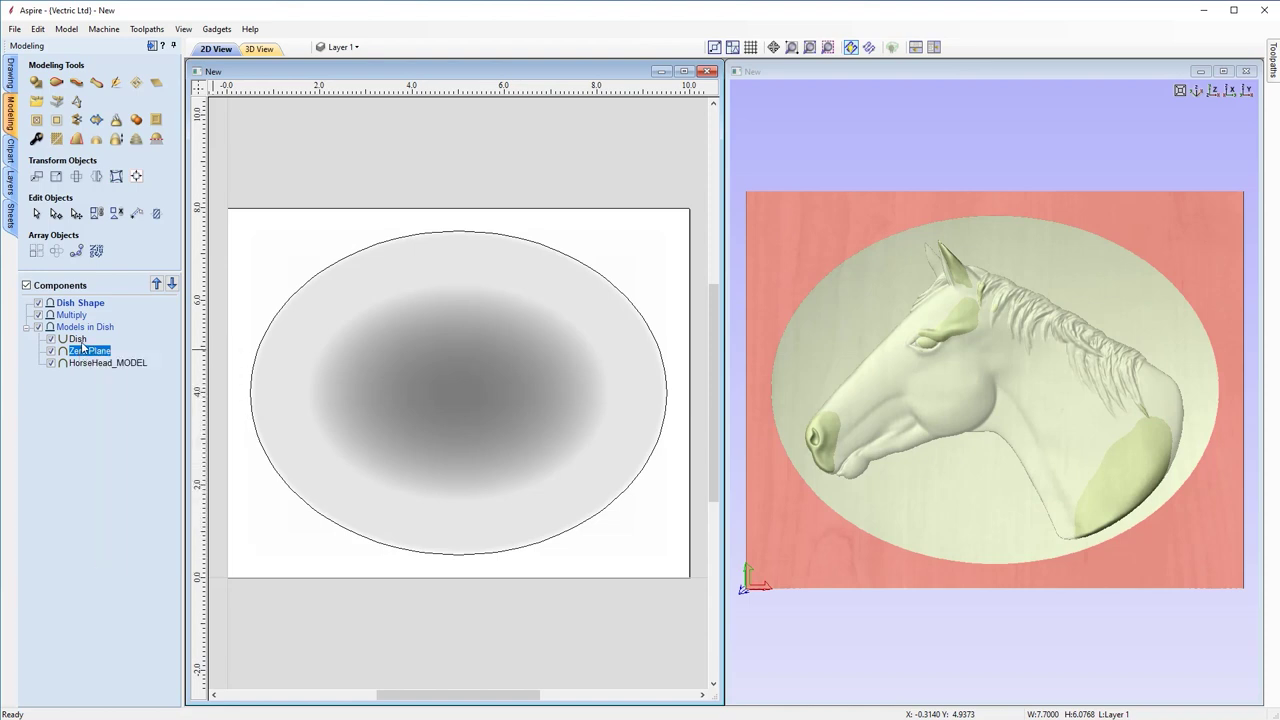
pyautogui.keyDown('ctrl'); pyautogui.click(79, 341); pyautogui.keyUp('ctrl')
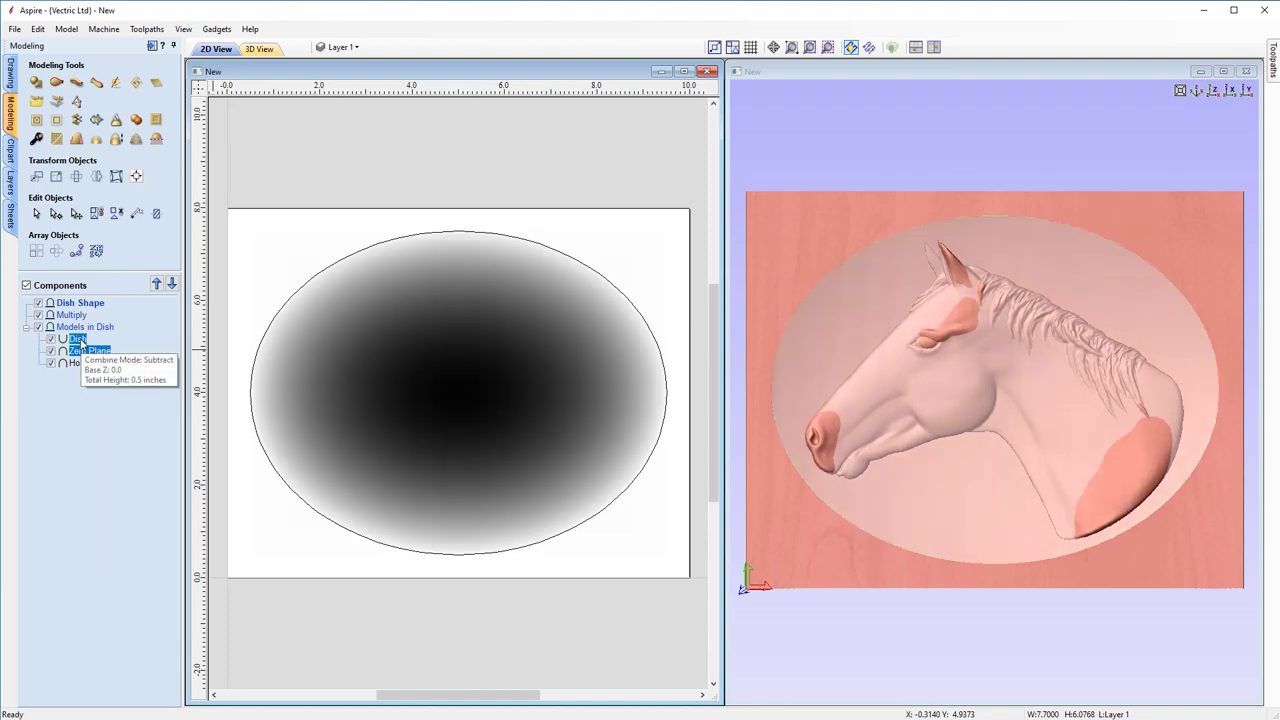
pyautogui.moveTo(82, 349); pyautogui.dragTo(88, 319)
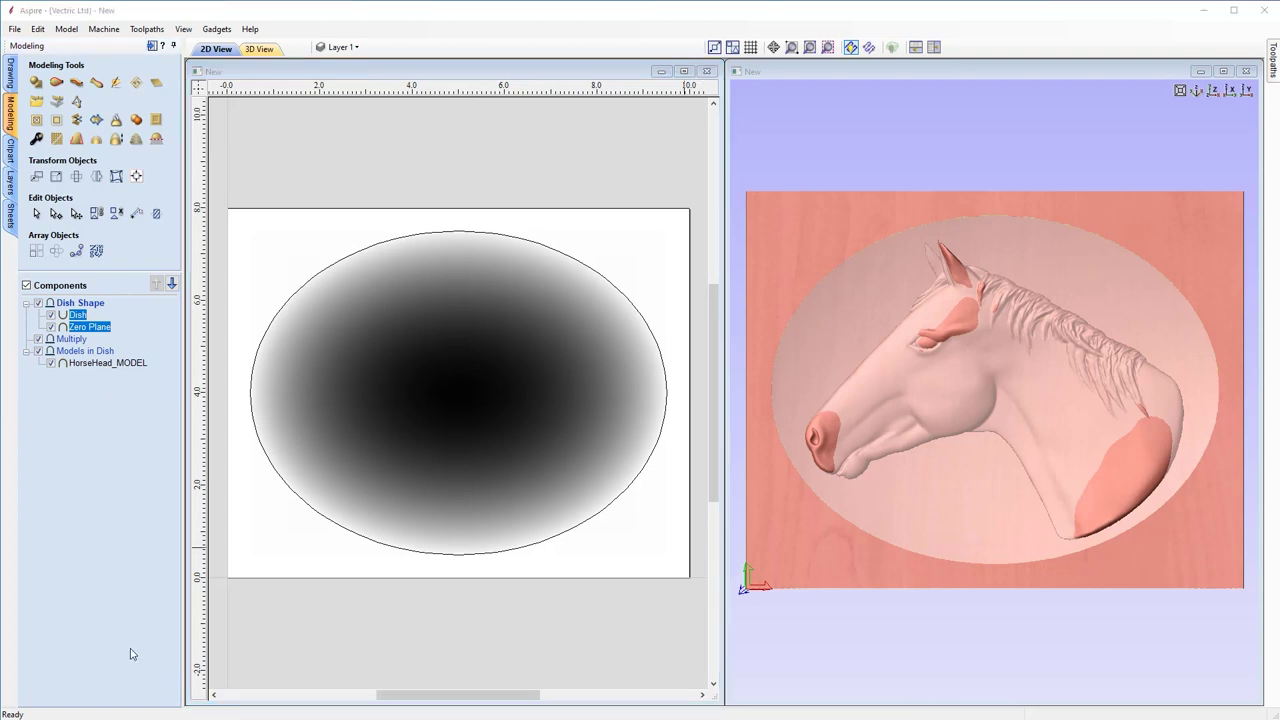
pyautogui.rightClick(95, 328)
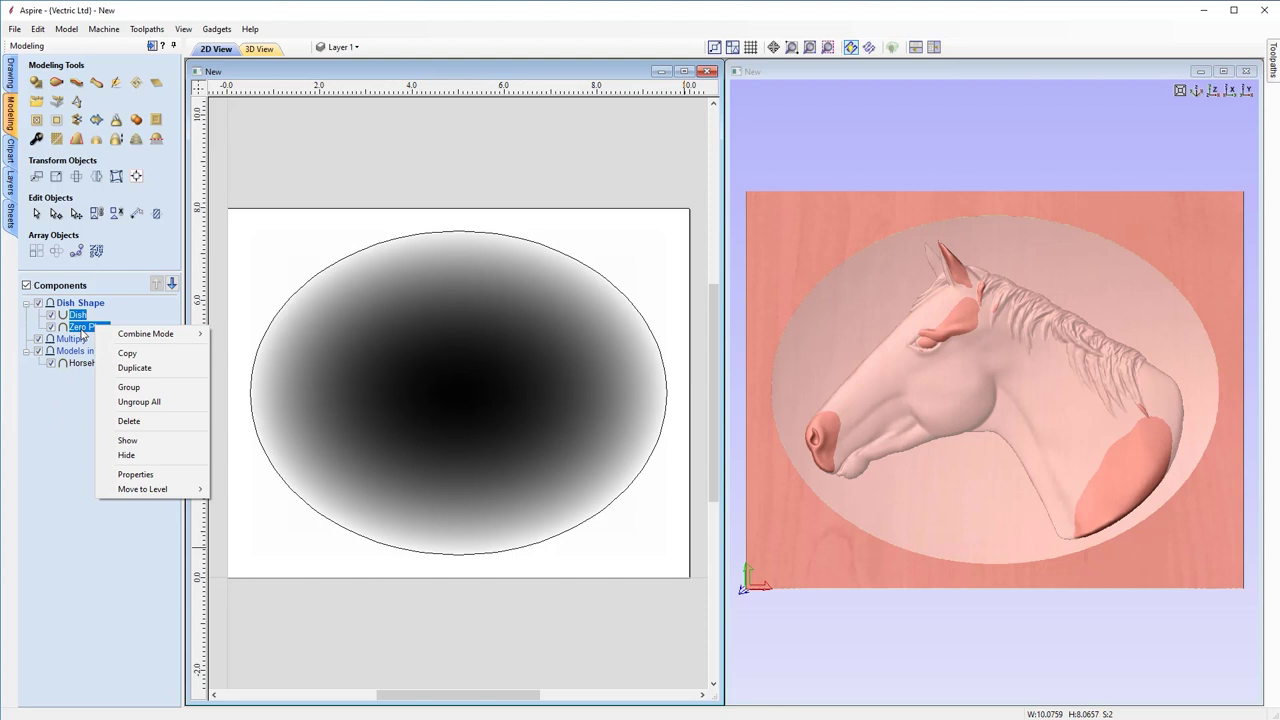
pyautogui.click(85, 392)
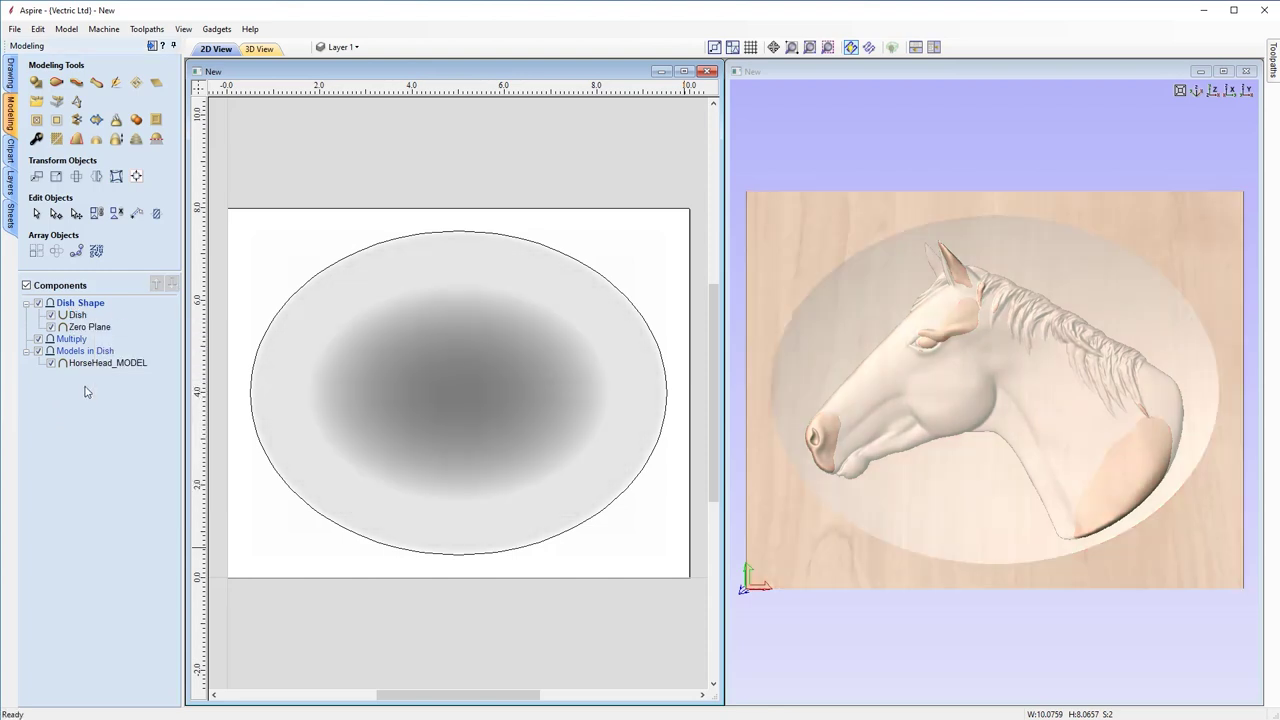
# Copy the Dish and Zero Plane components into the Multiply level, and hide the Dish Shape and Models in Dish levels.
pyautogui.click(84, 316)
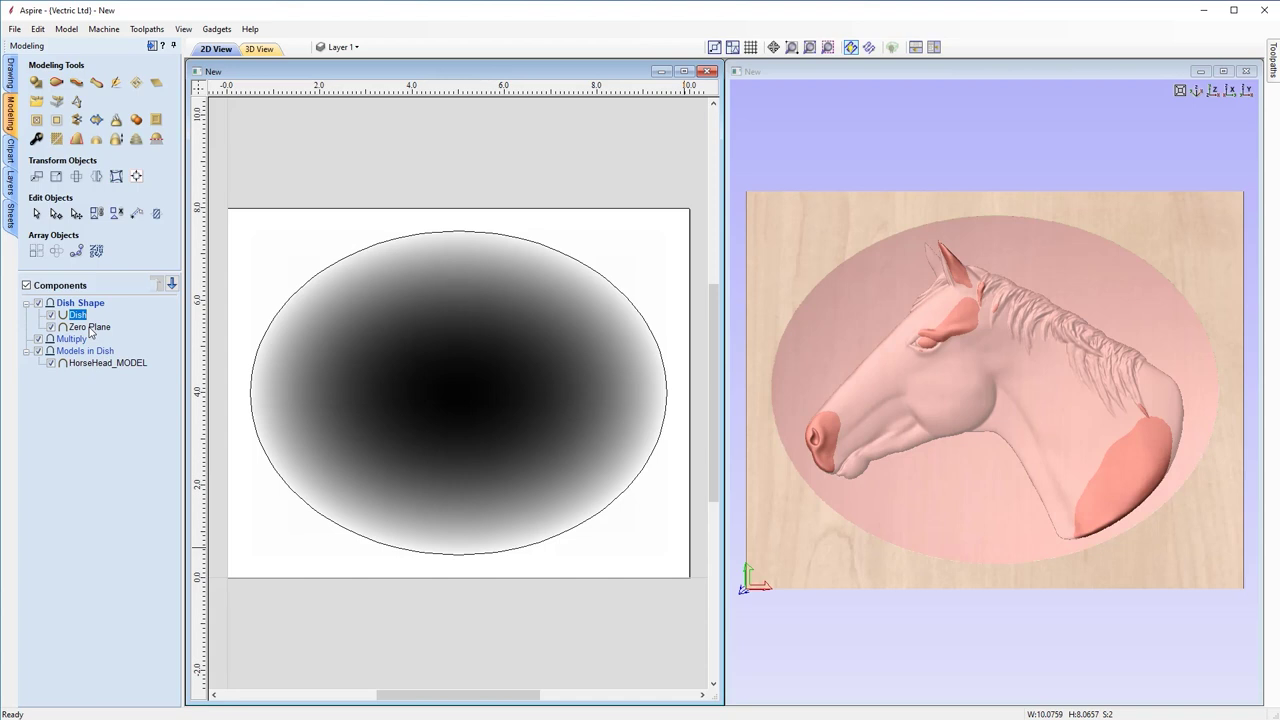
pyautogui.keyDown('ctrl'); pyautogui.click(90, 327); pyautogui.keyUp('ctrl')
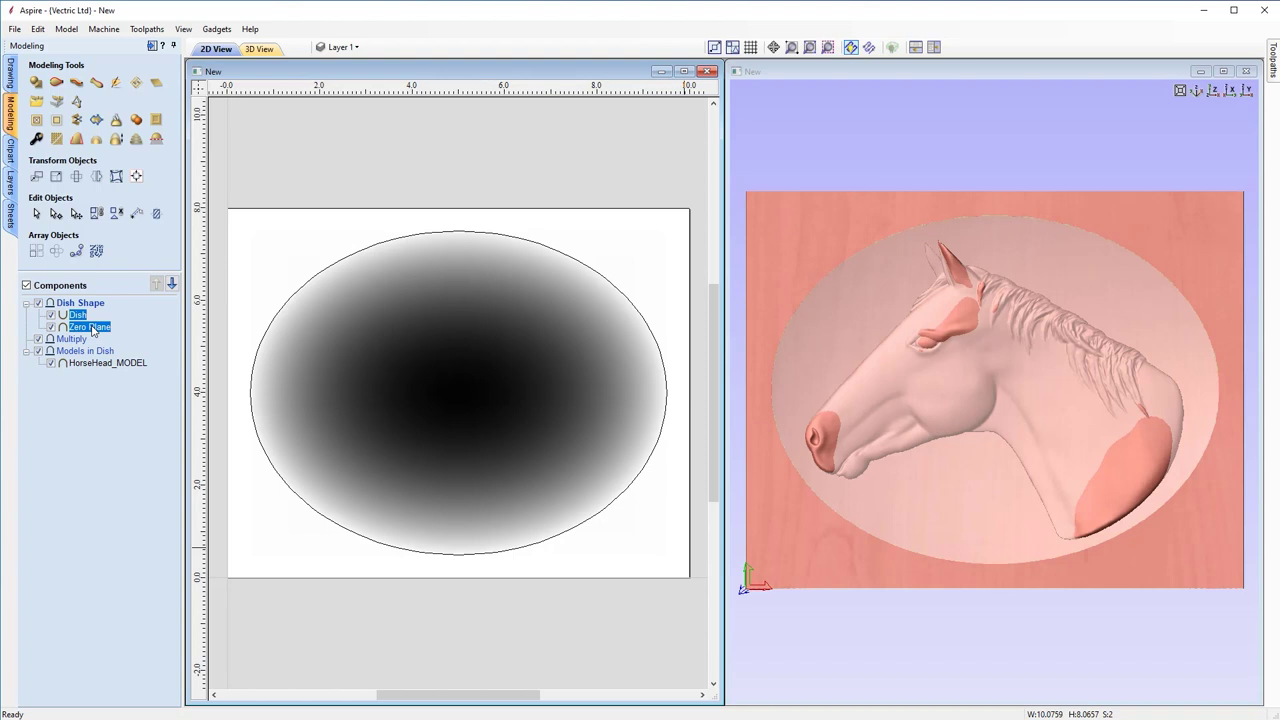
pyautogui.moveTo(93, 330); pyautogui.dragTo(116, 350)
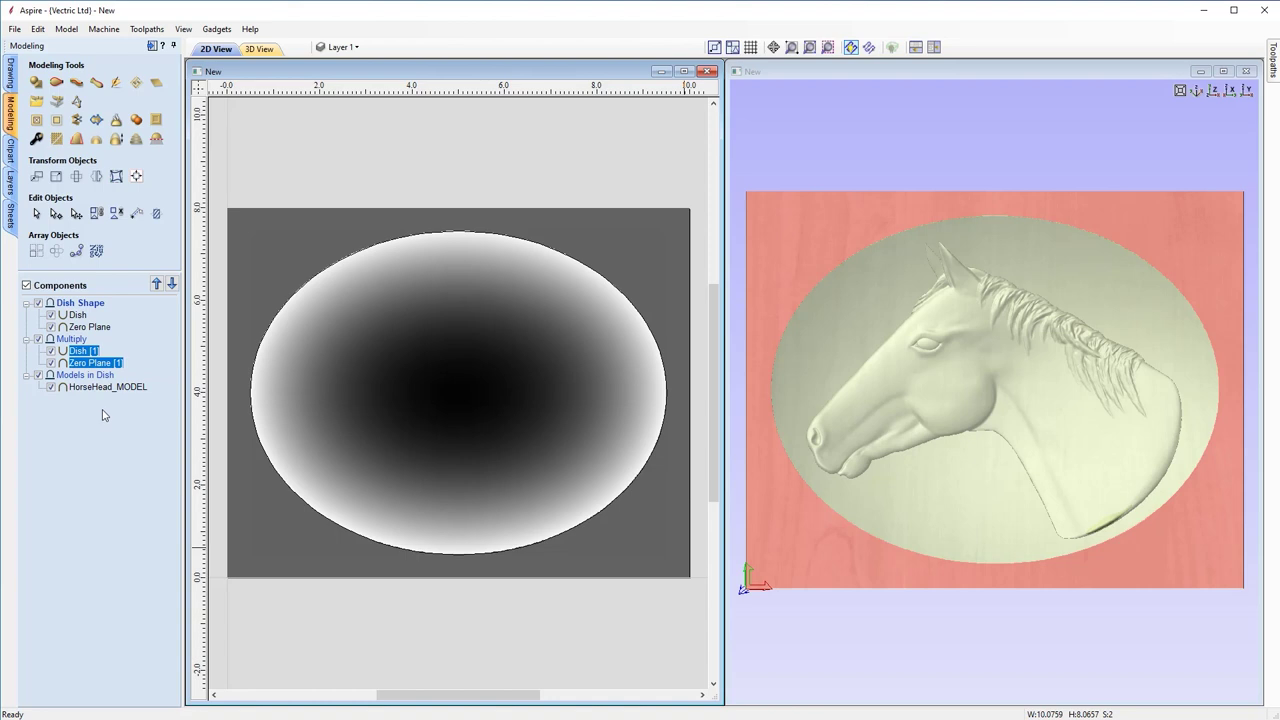
pyautogui.click(38, 303)
pyautogui.click(38, 375)
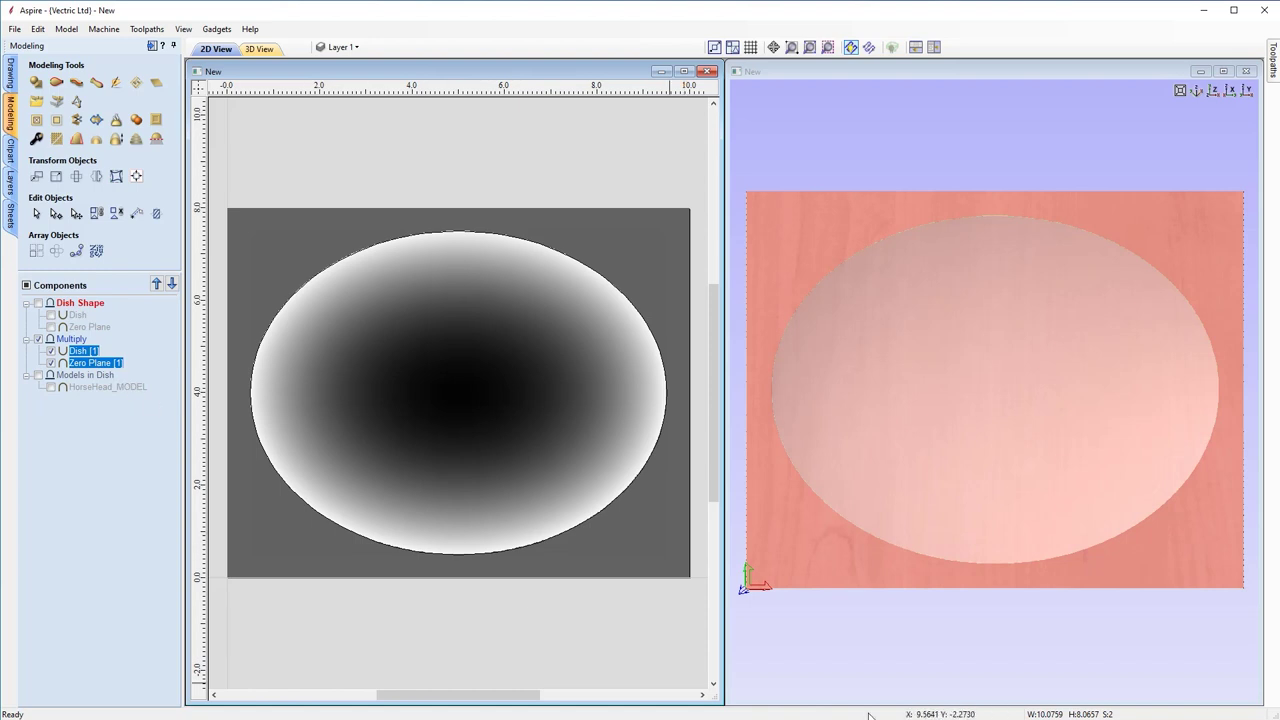
pyautogui.click(485, 613)
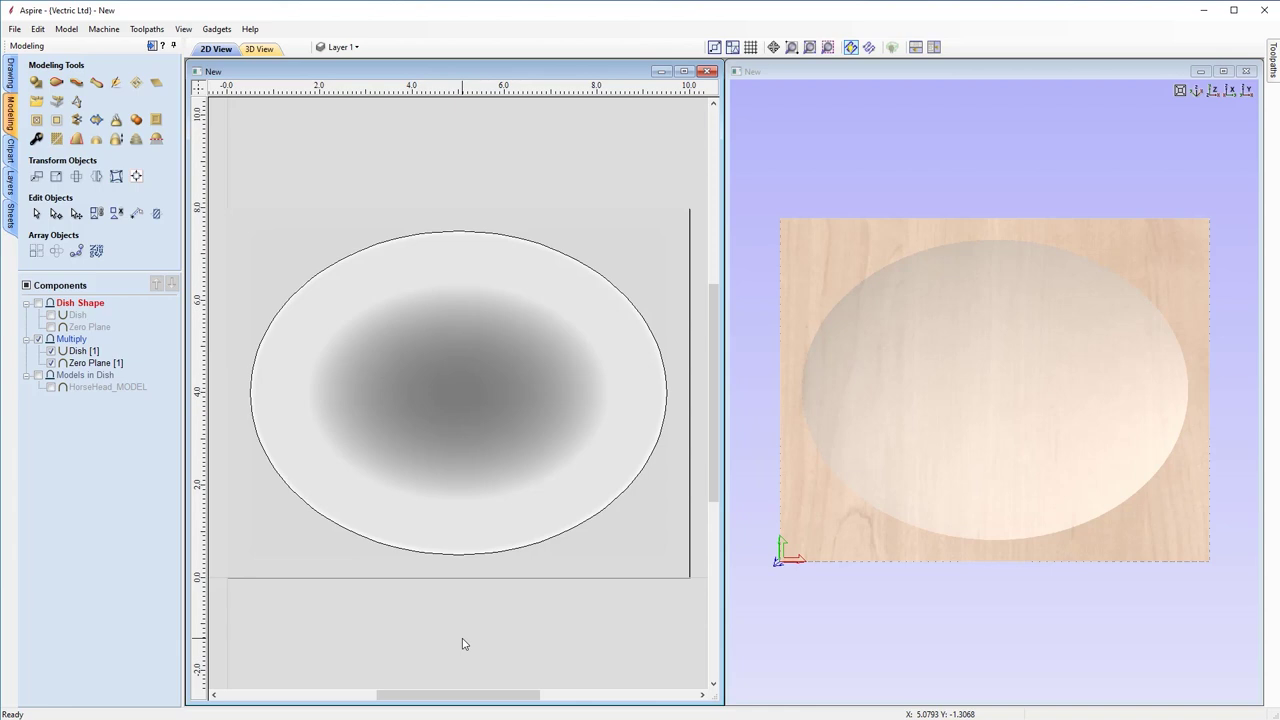
# Change the combine mode of the copied dish in the Multiply level to Add.
pyautogui.rightClick(74, 356)
pyautogui.moveTo(166, 363)
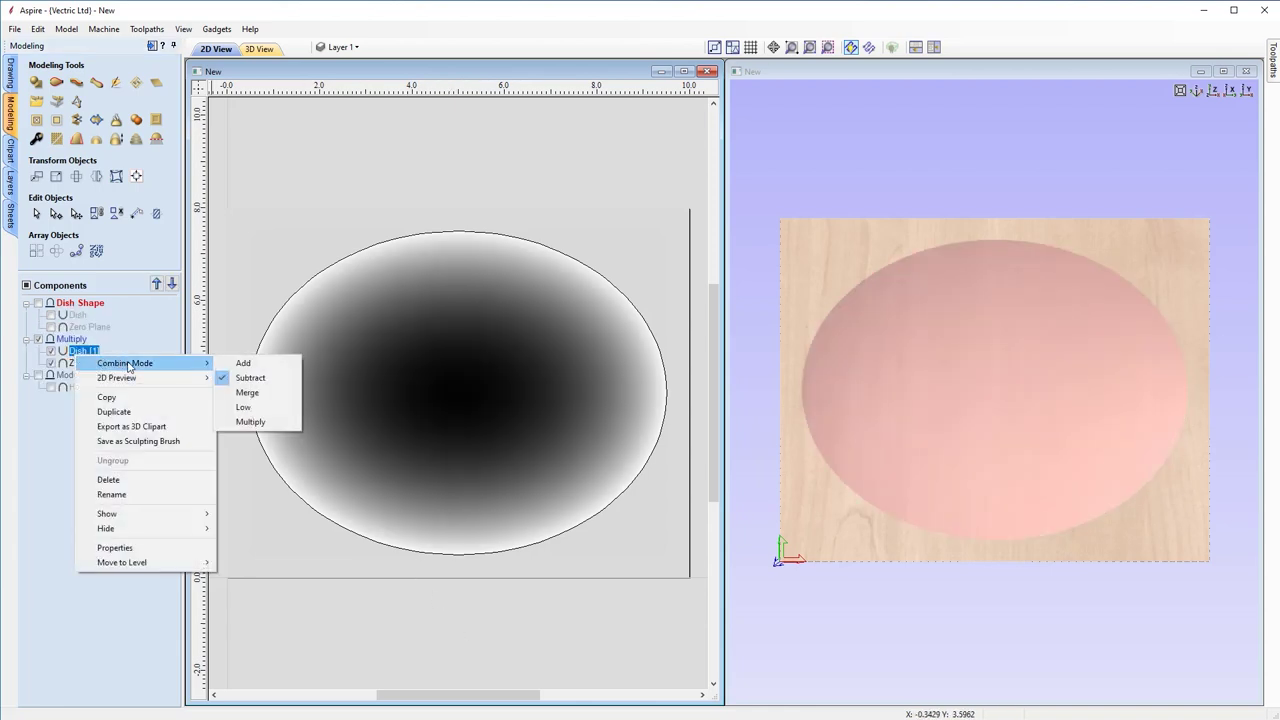
pyautogui.click(266, 367)
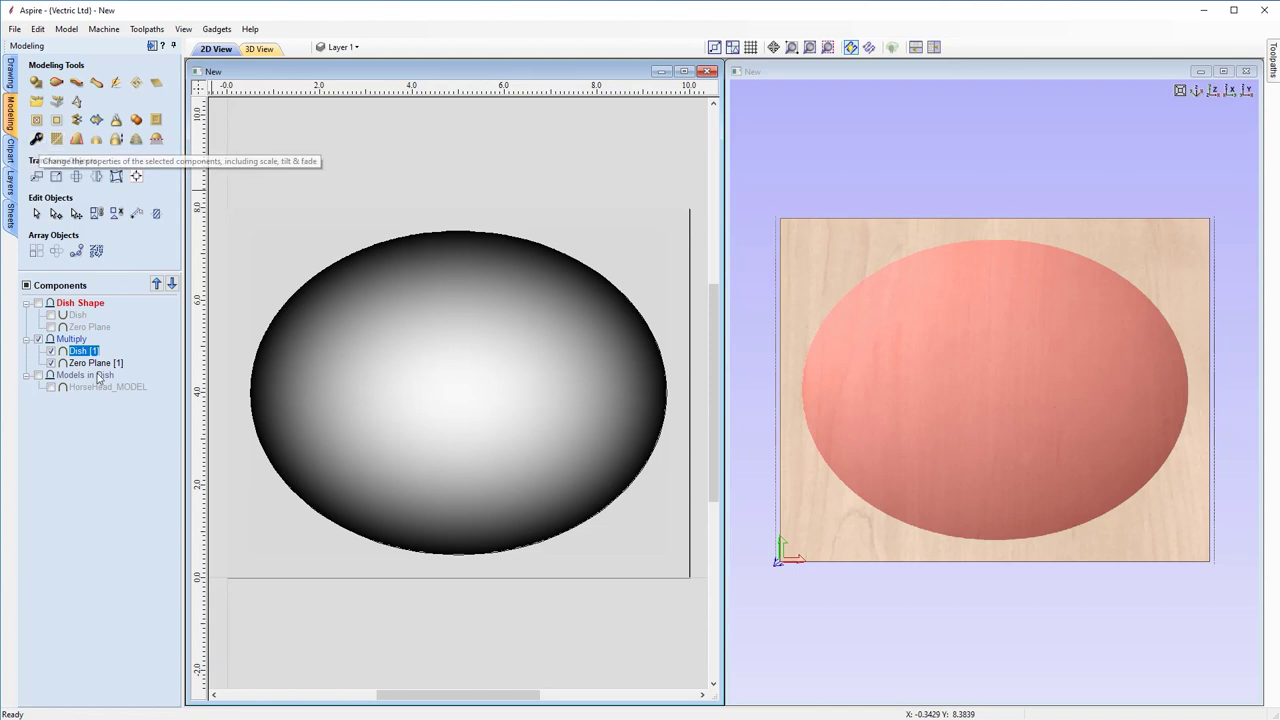
# Set the shape height of the copied dish in the Multiply level to 1 inch in its component properties.
pyautogui.click(38, 140)
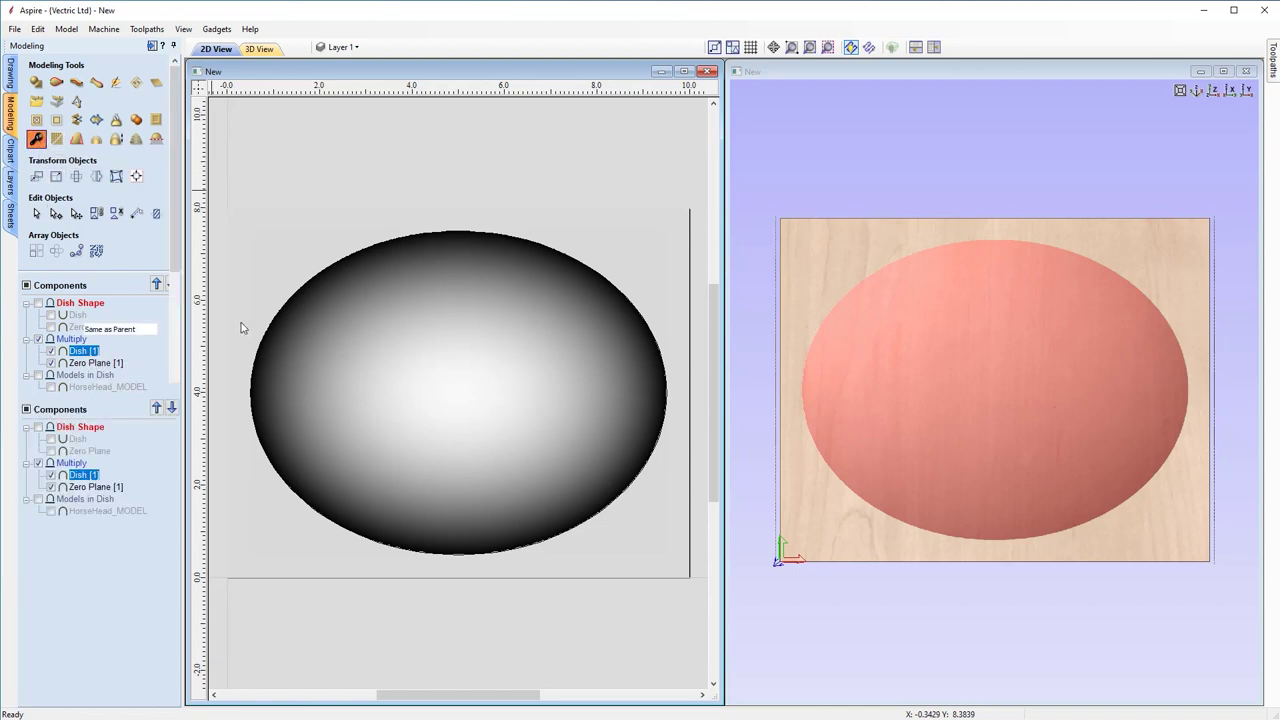
pyautogui.click(122, 162)
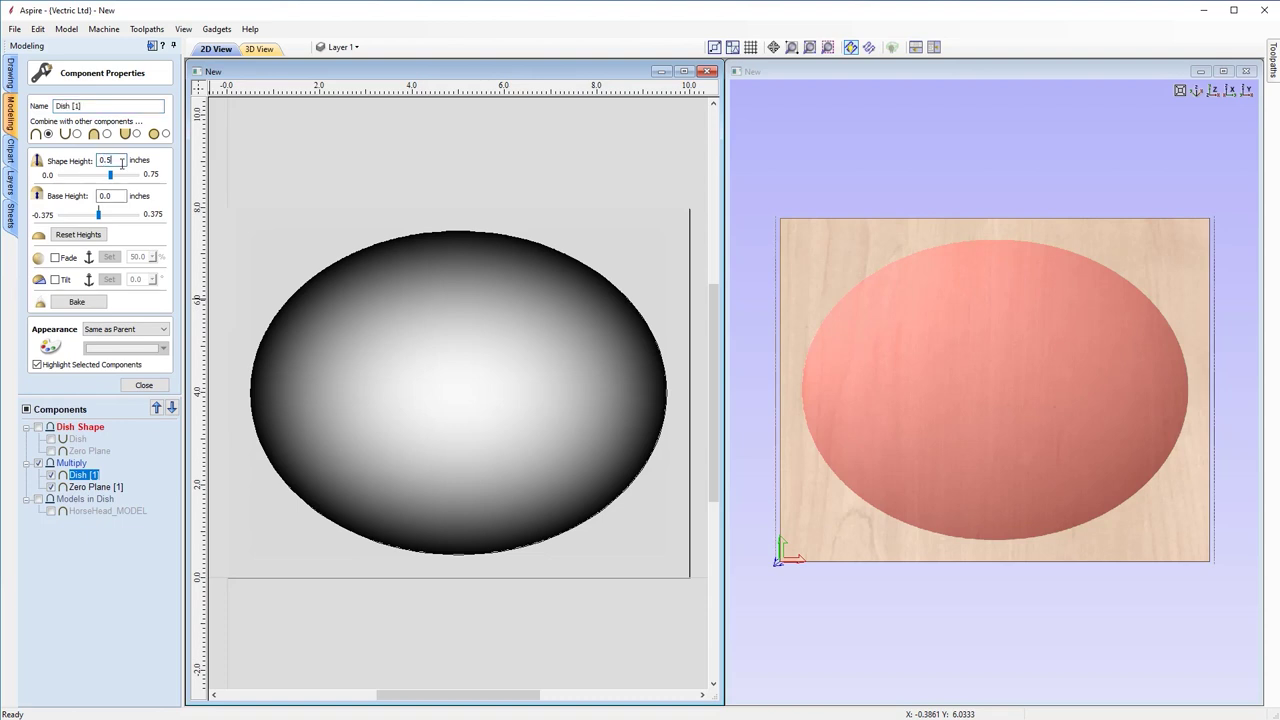
pyautogui.moveTo(123, 160); pyautogui.dragTo(64, 159)
pyautogui.write('1')
pyautogui.press('Return')
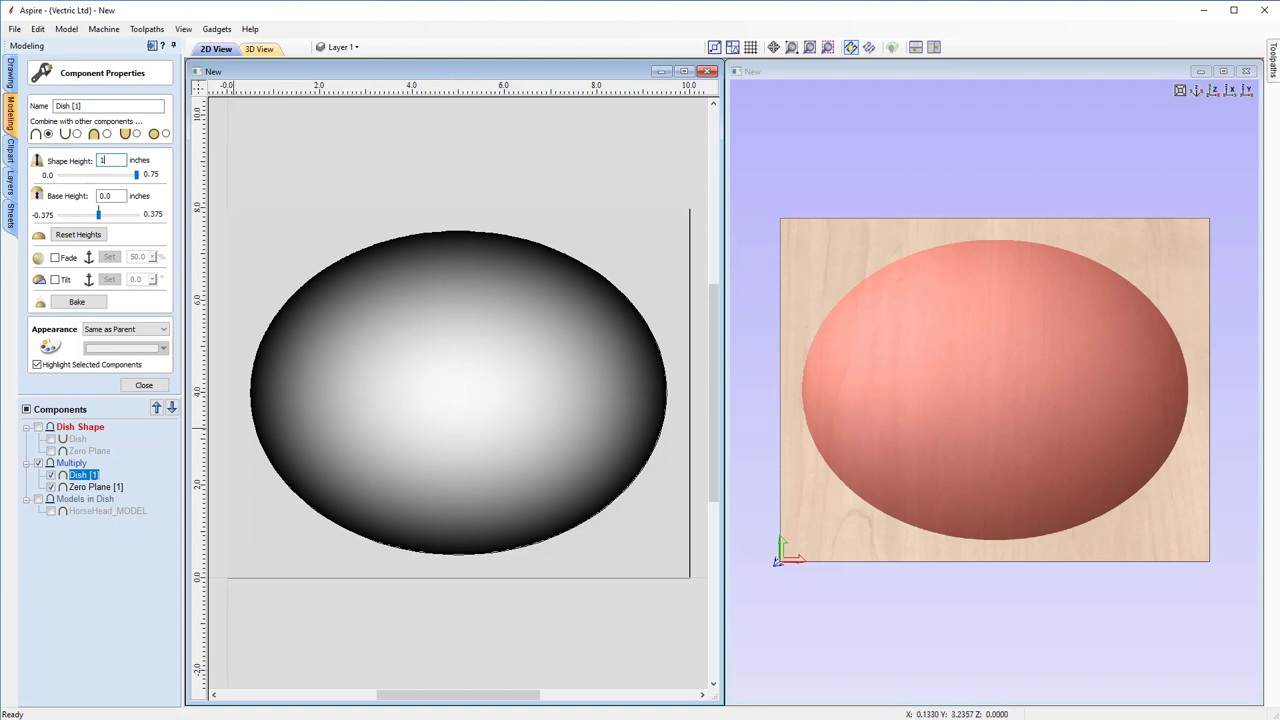
pyautogui.press('Return')
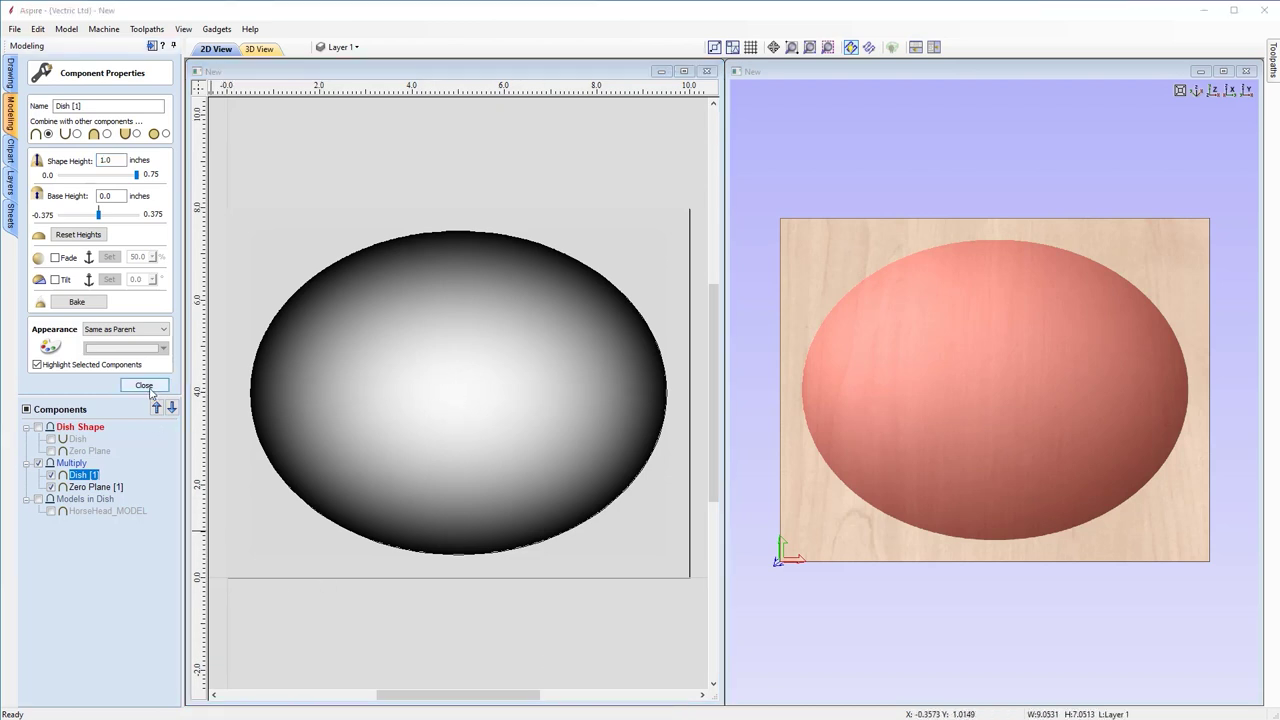
pyautogui.click(145, 386)
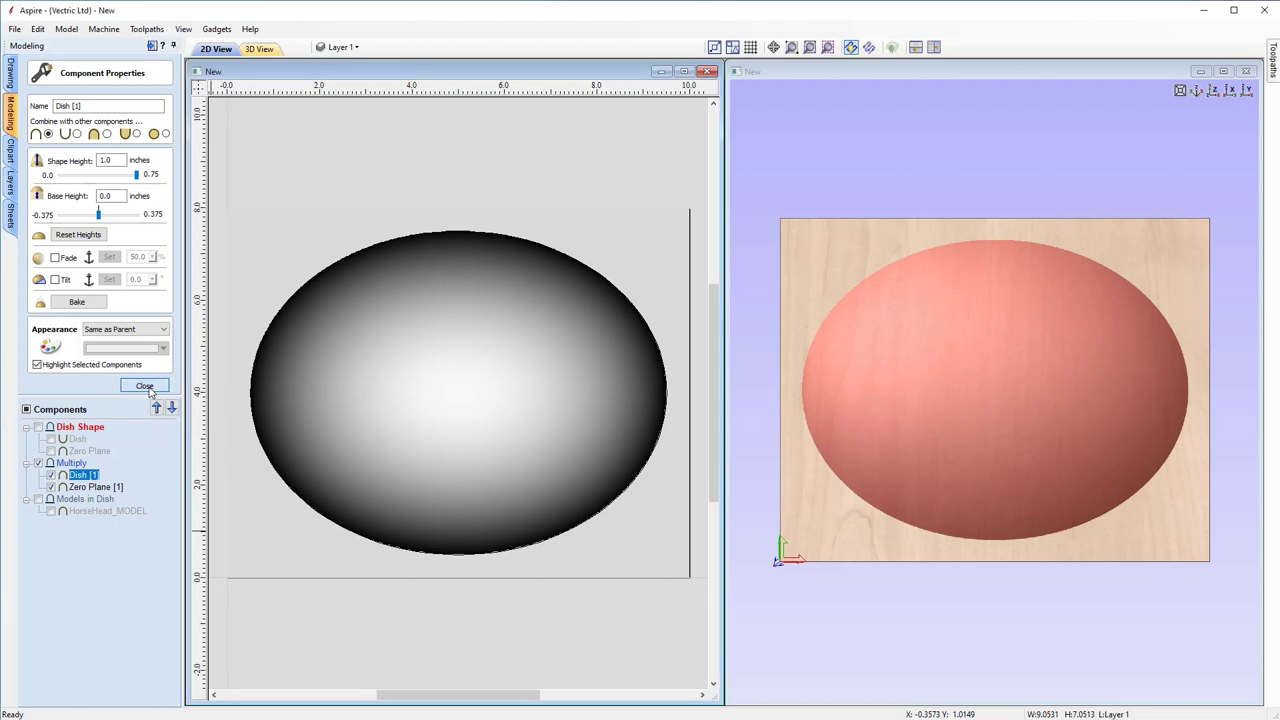
# Change the combine mode of the Multiply level to Multiply.
pyautogui.click(74, 339)
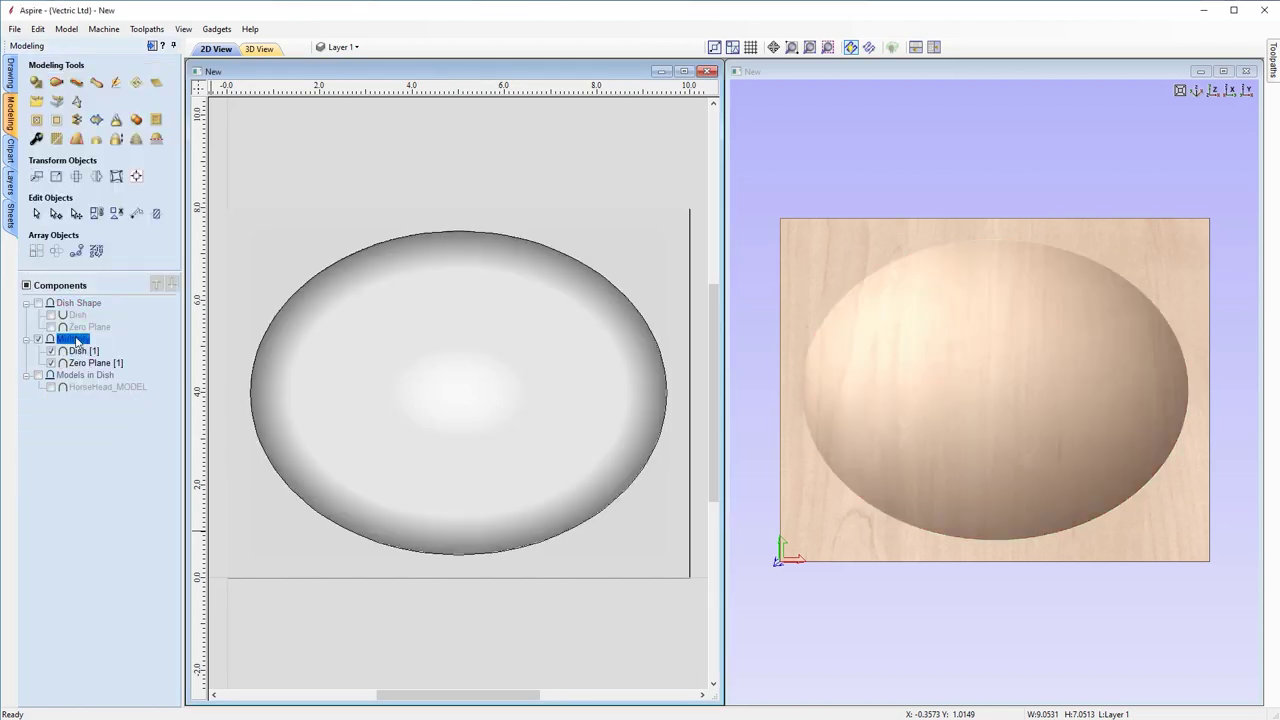
pyautogui.rightClick(78, 343)
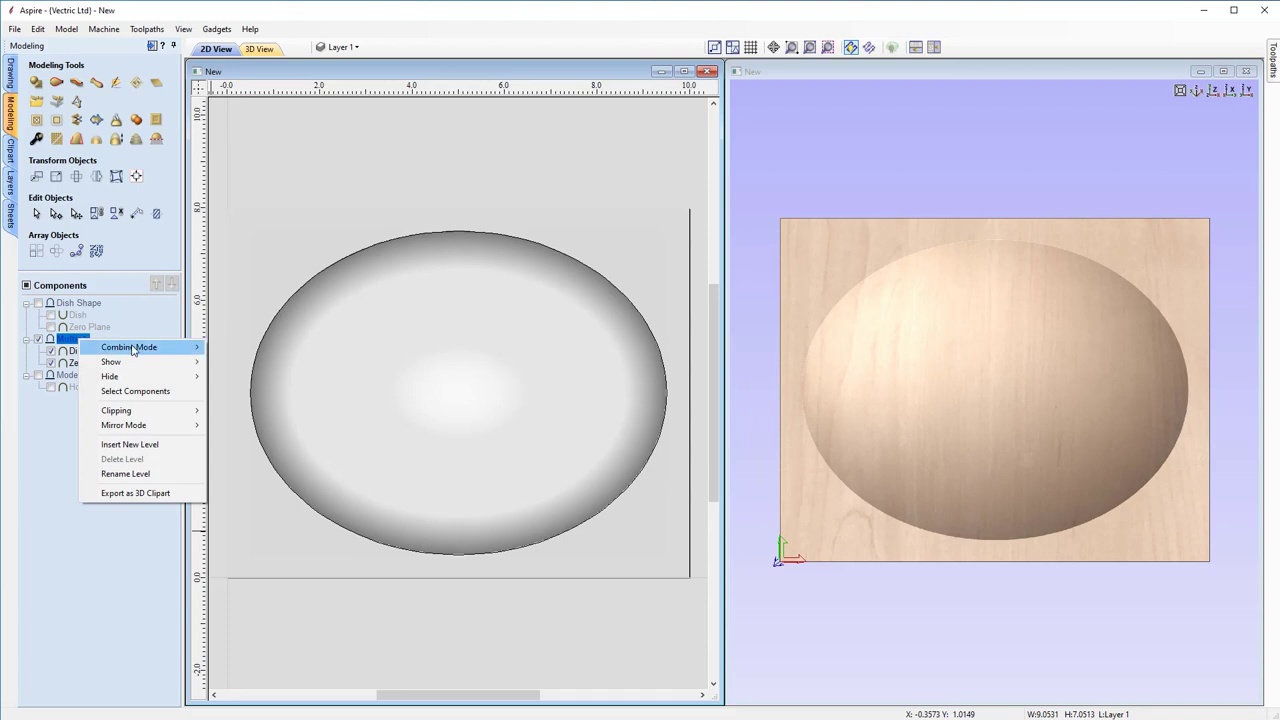
pyautogui.moveTo(152, 348)
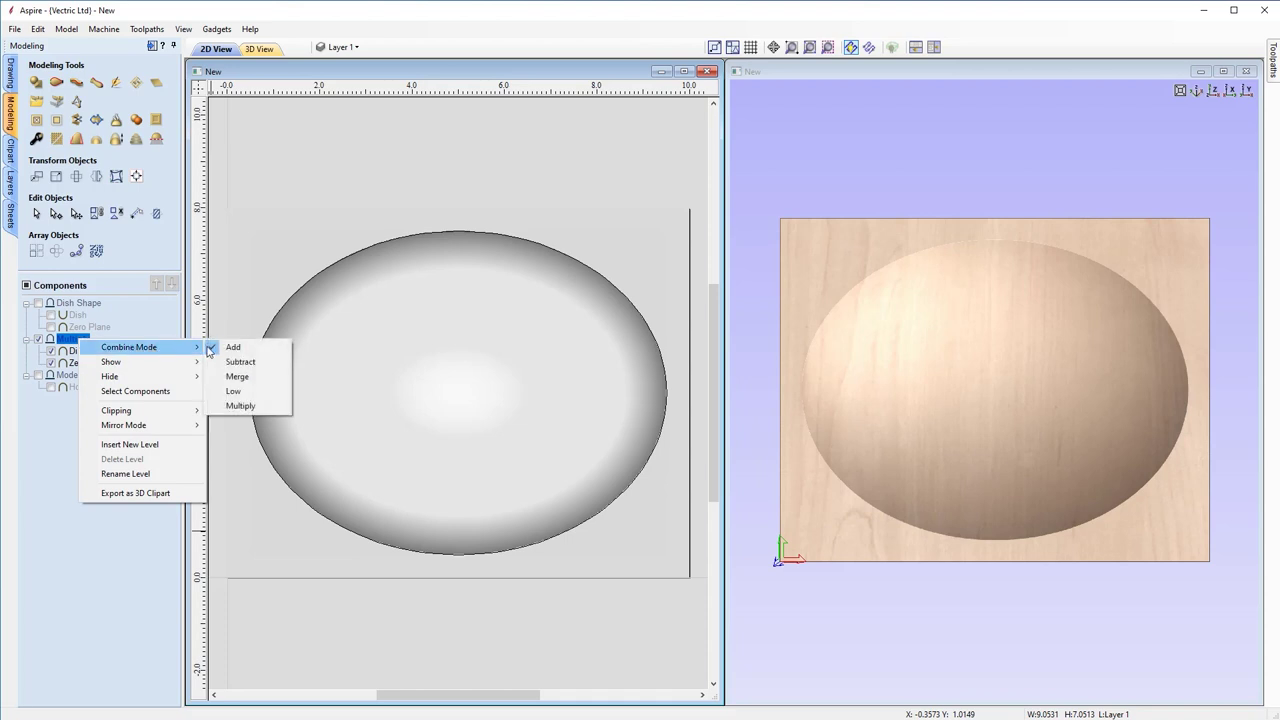
pyautogui.click(240, 406)
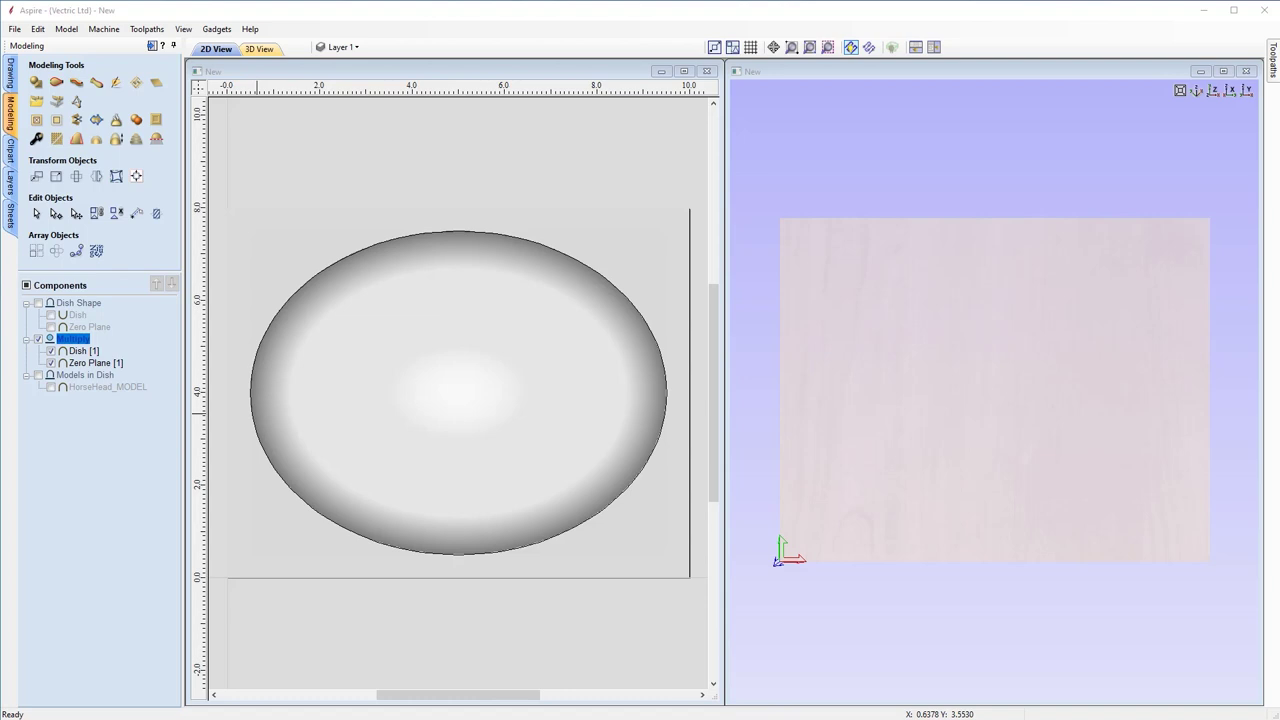
# Hide the Multiply level and show the Models in Dish level to inspect the unmodified horse head side-on.
pyautogui.click(40, 340)
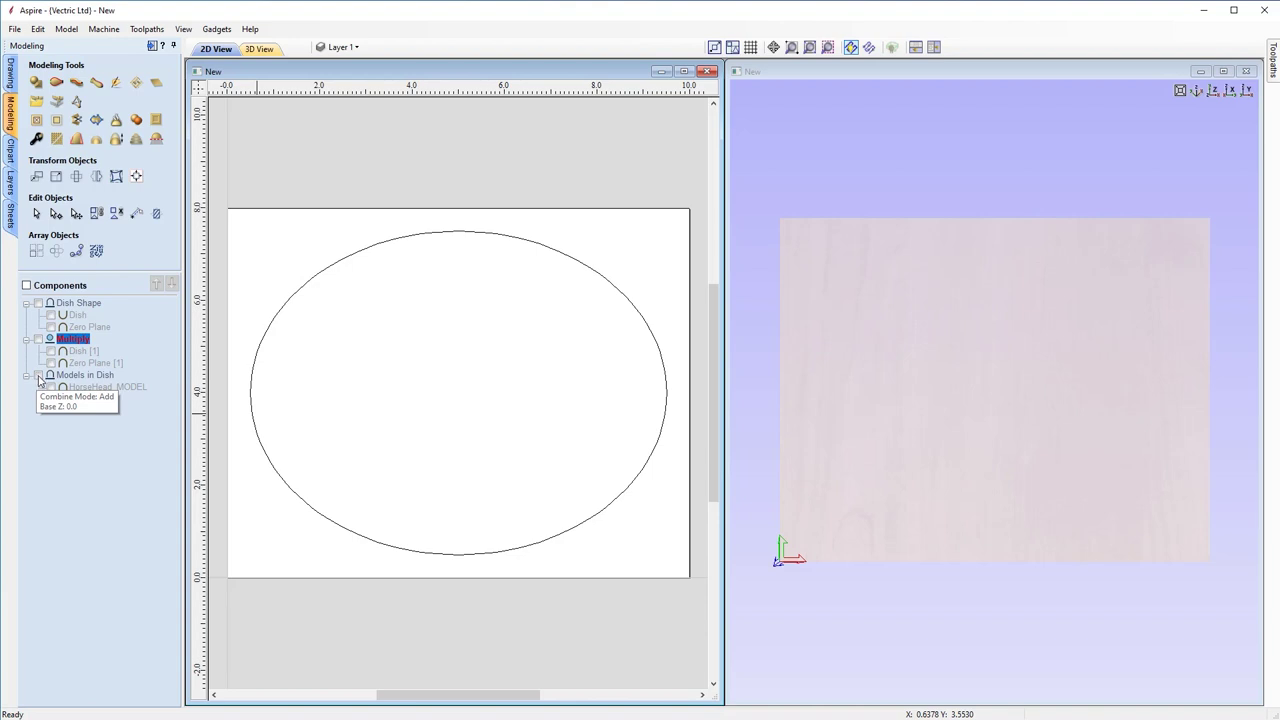
pyautogui.click(38, 375)
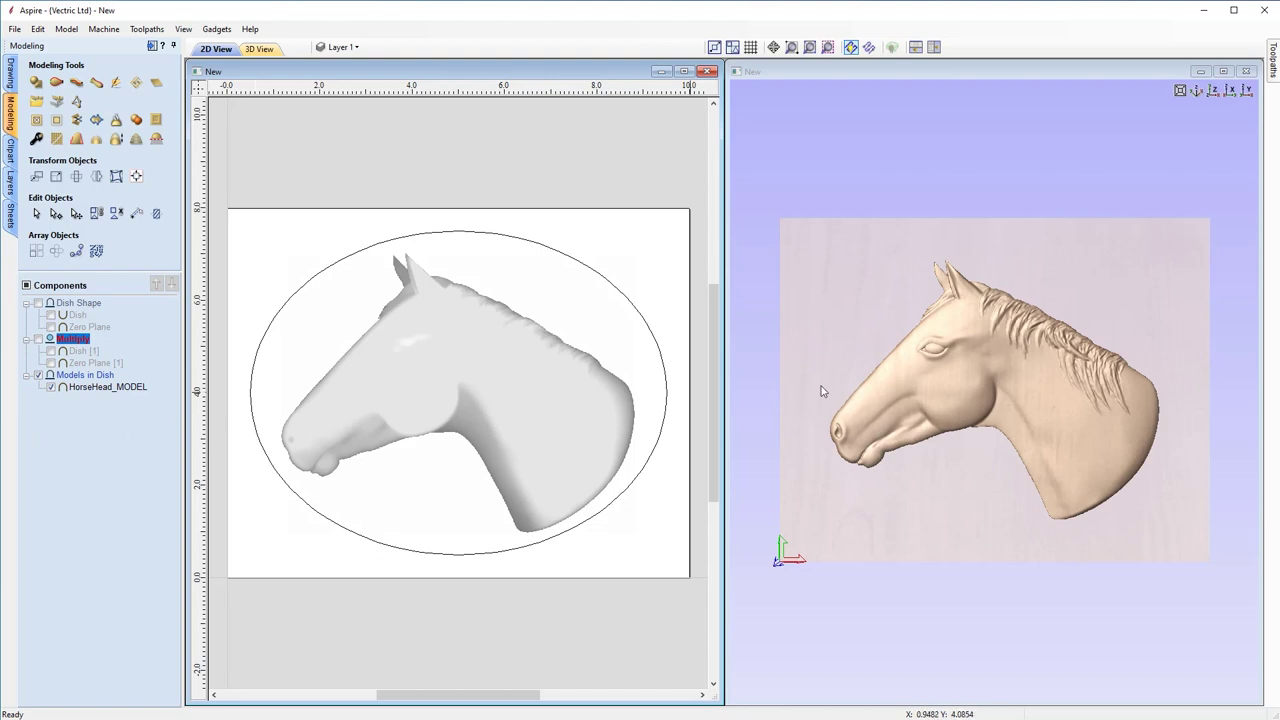
pyautogui.click(1231, 91)
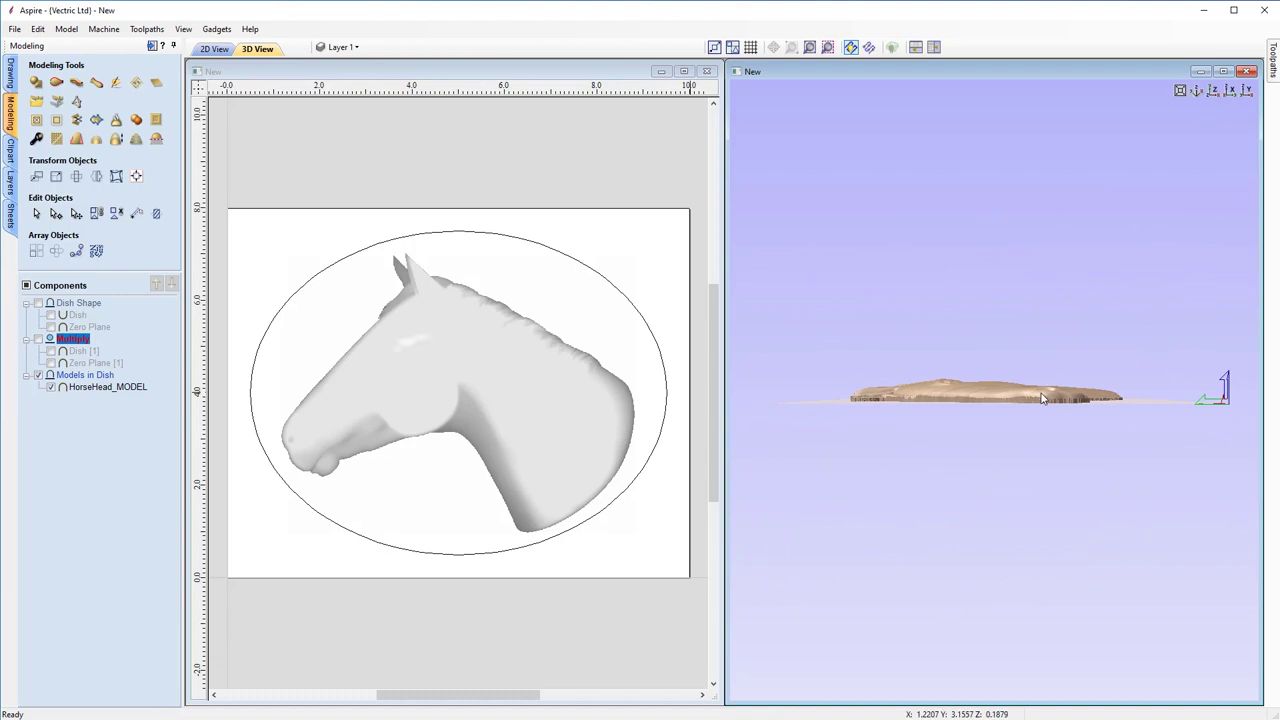
pyautogui.scroll(3, 1014, 409)
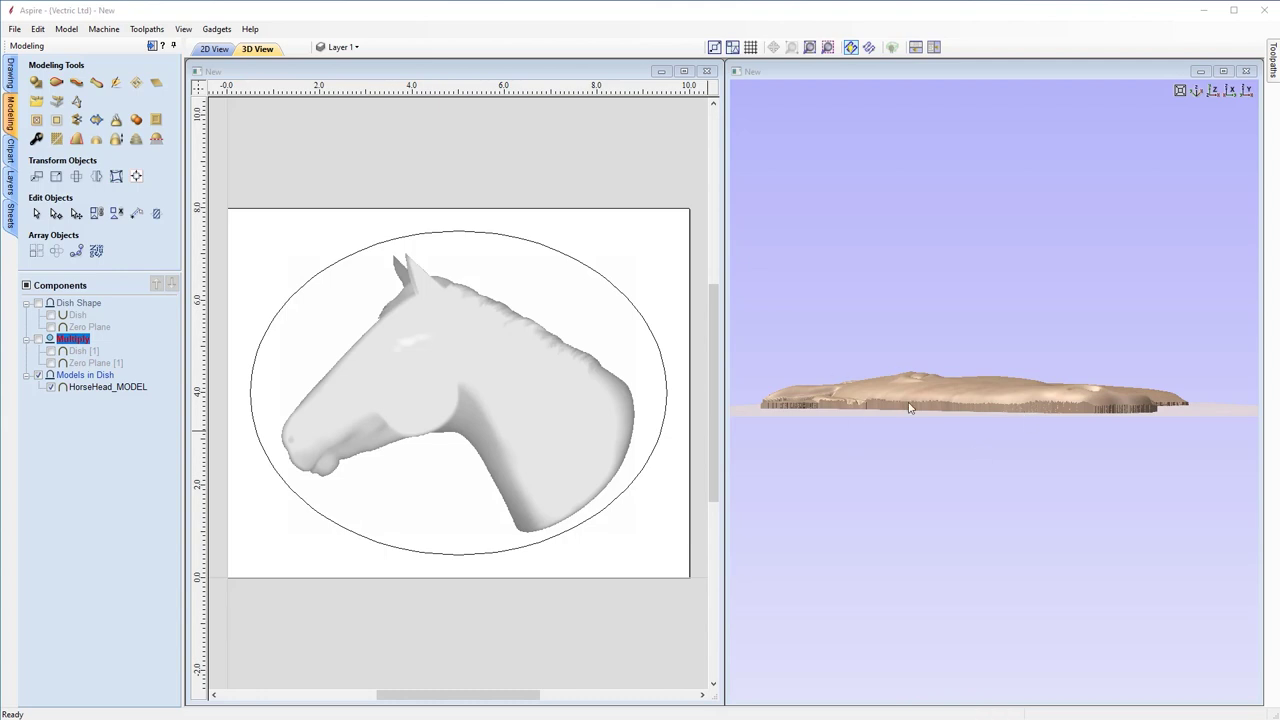
# Compare the horse head's side profile with the Multiply level on and off, leave it on, and show the Dish Shape level.
pyautogui.click(38, 339)
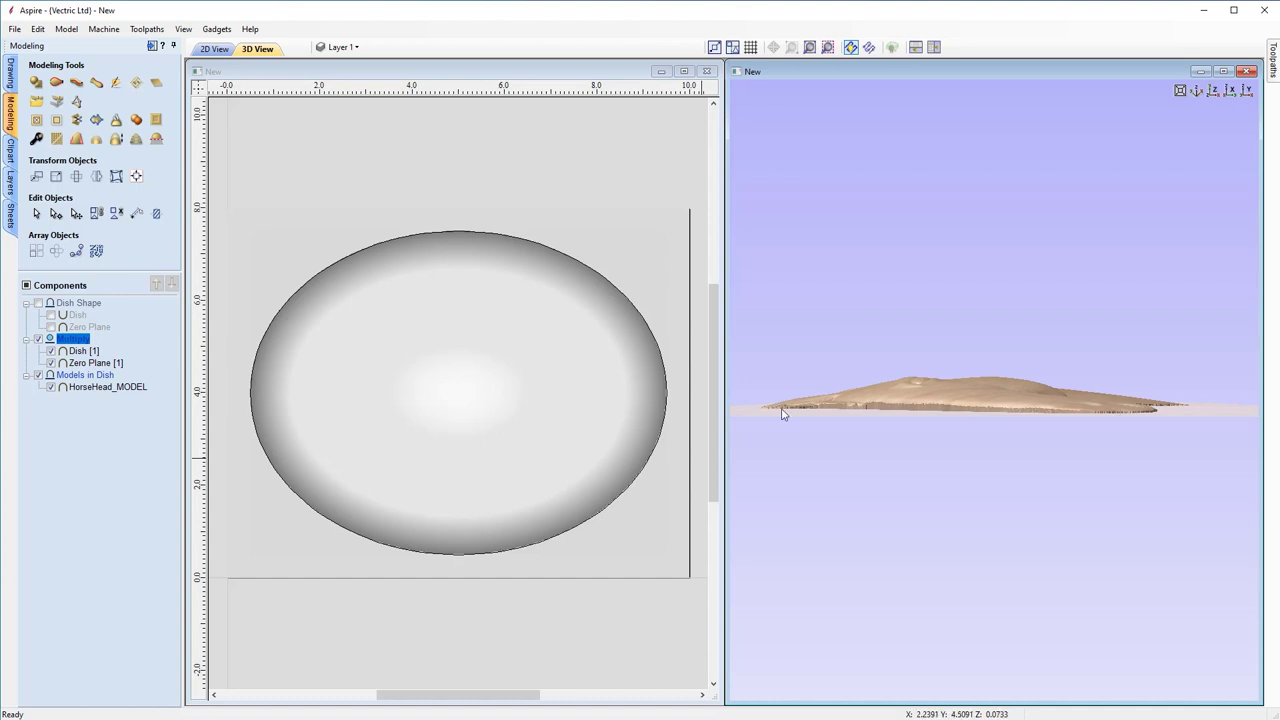
pyautogui.click(39, 340)
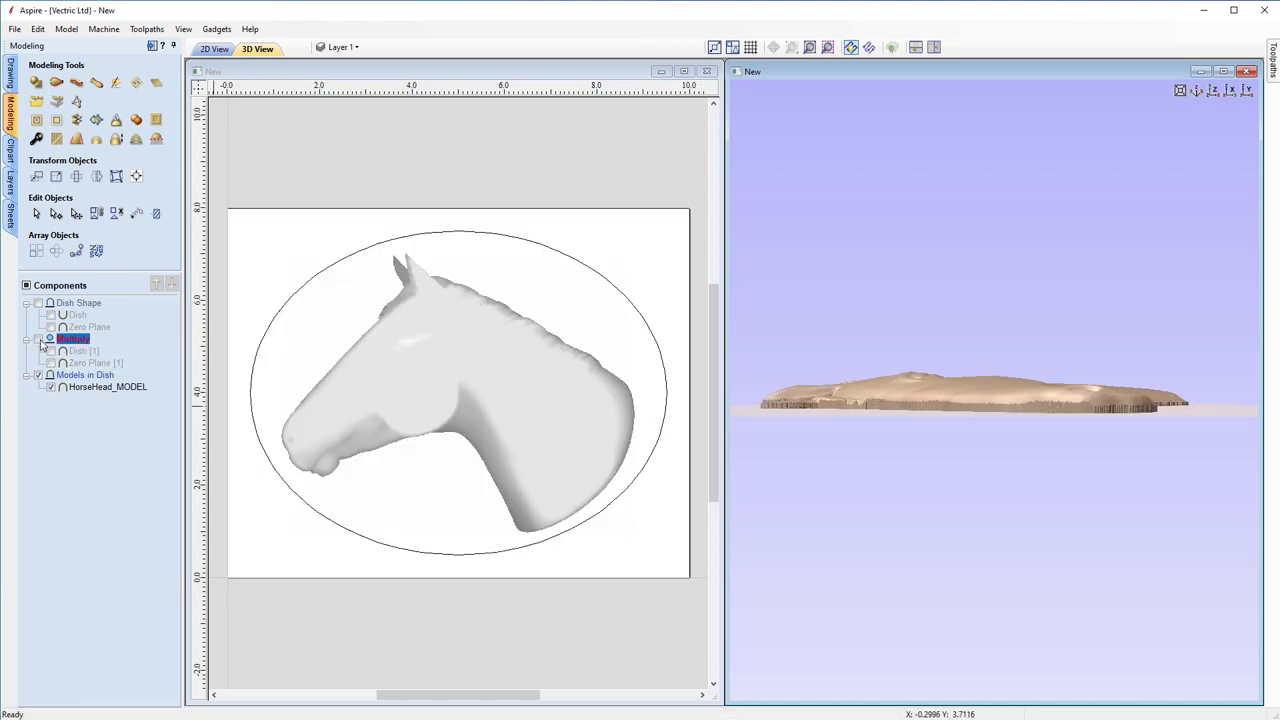
pyautogui.click(39, 340)
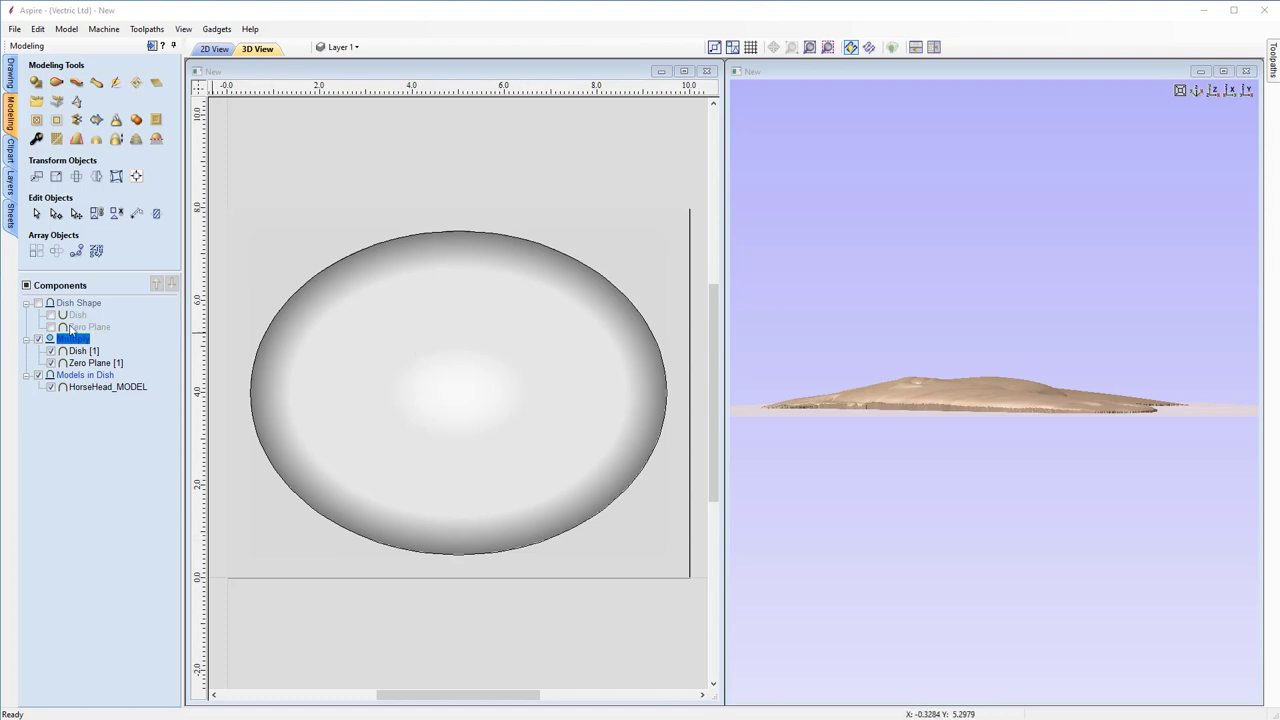
pyautogui.click(39, 303)
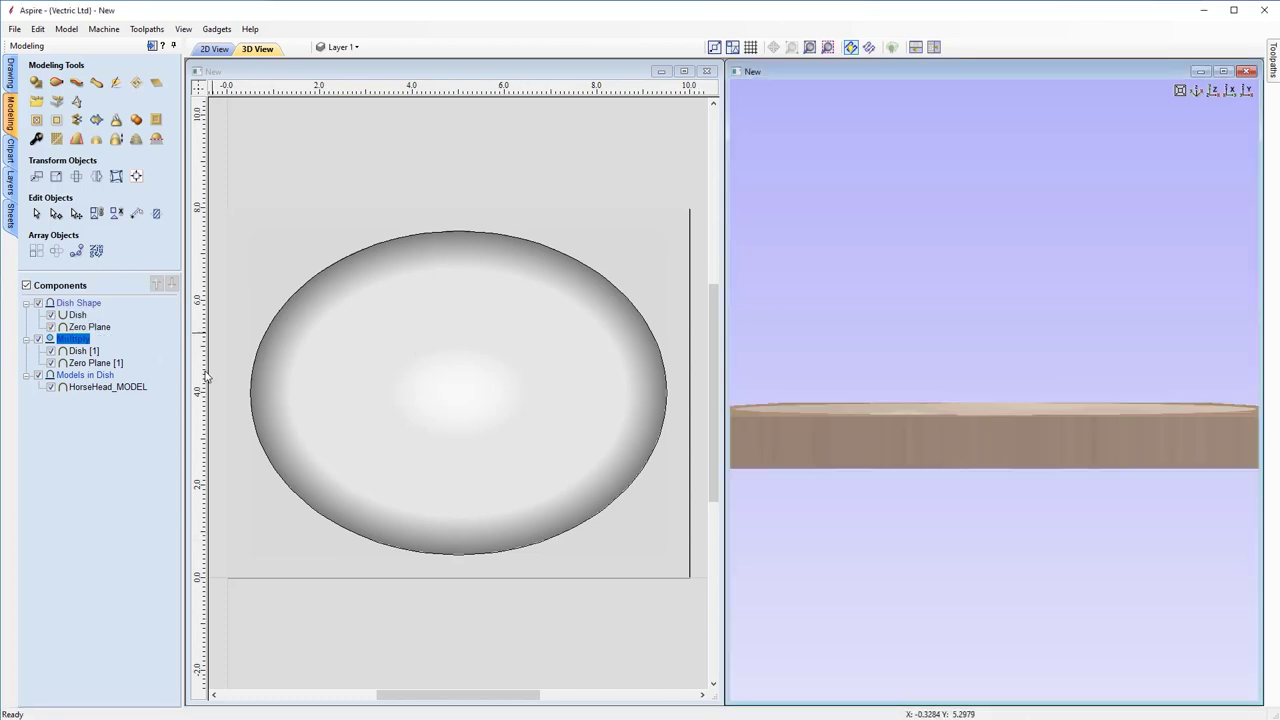
pyautogui.click(1213, 91)
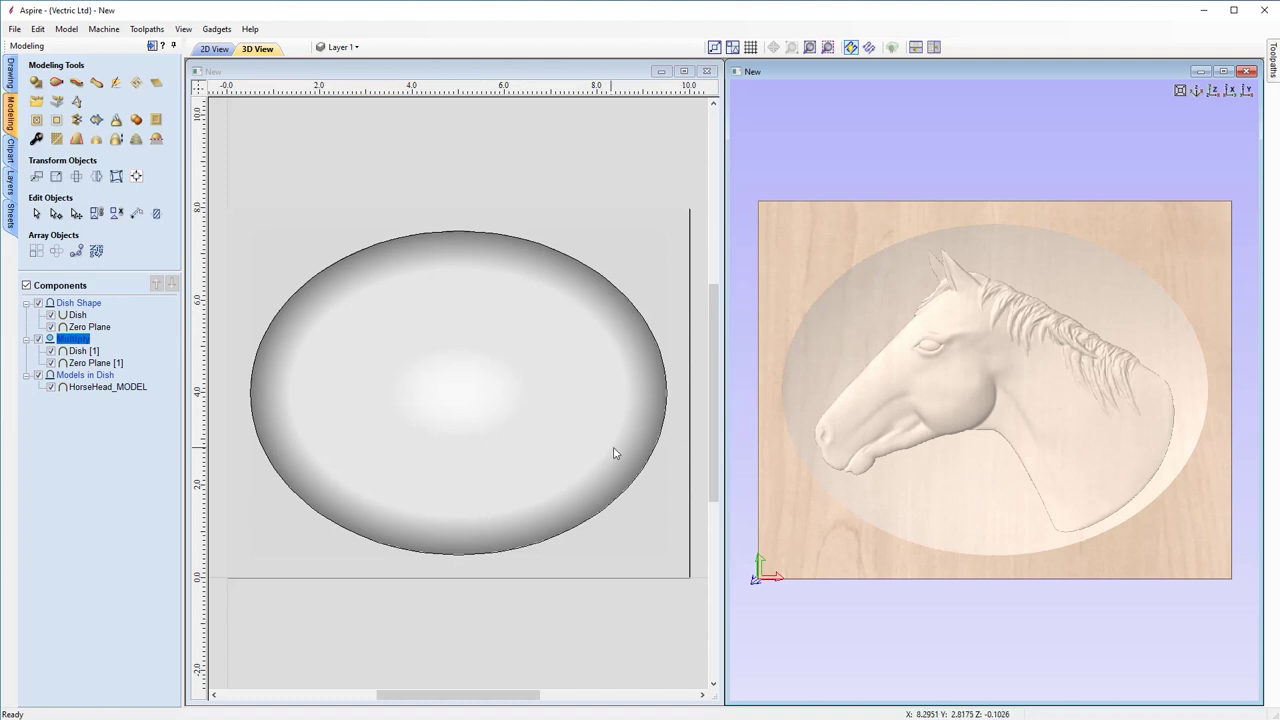
# Compare how the horse head sits in the dish with the Multiply level off and on, from above and at low angles.
pyautogui.click(38, 339)
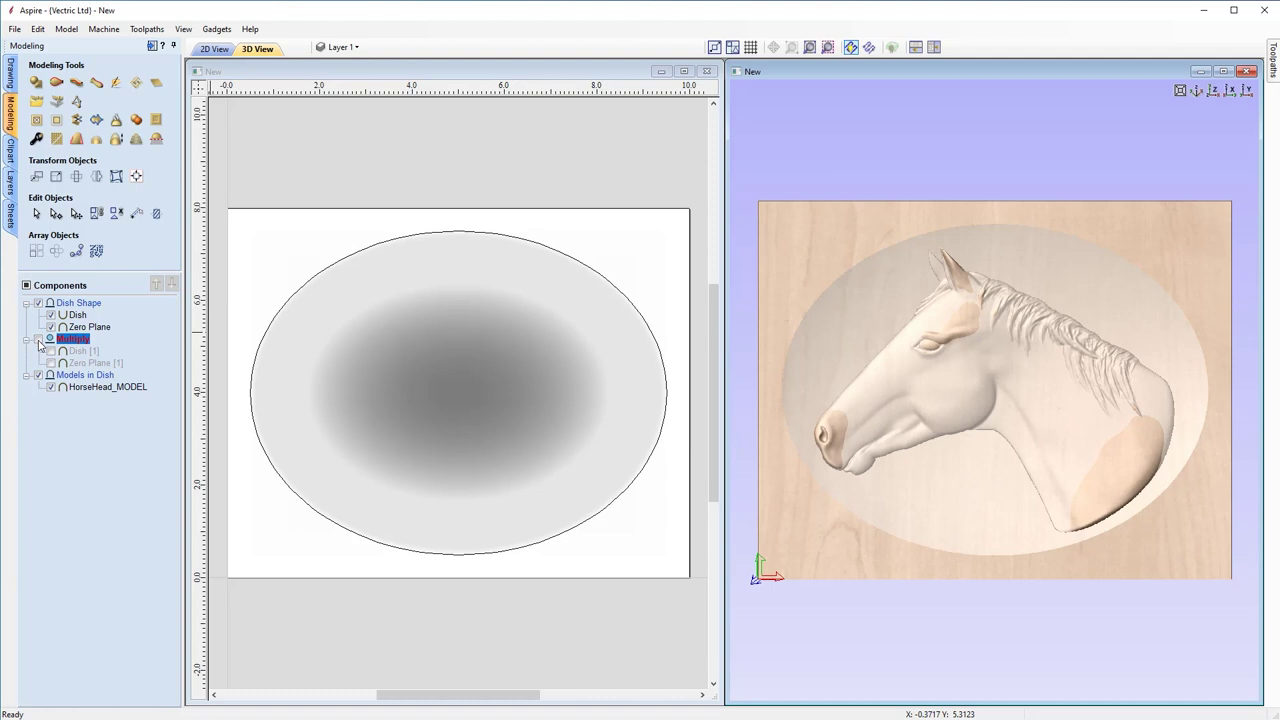
pyautogui.click(38, 340)
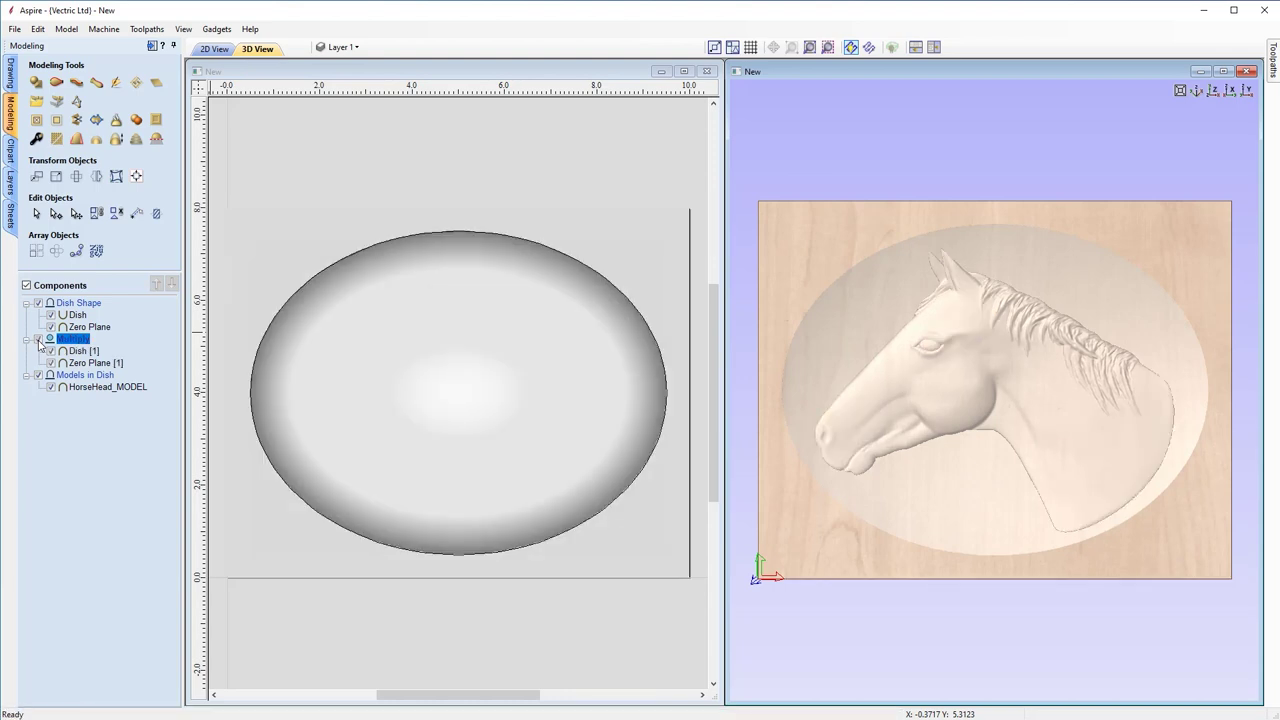
pyautogui.moveTo(1006, 534); pyautogui.dragTo(915, 495)
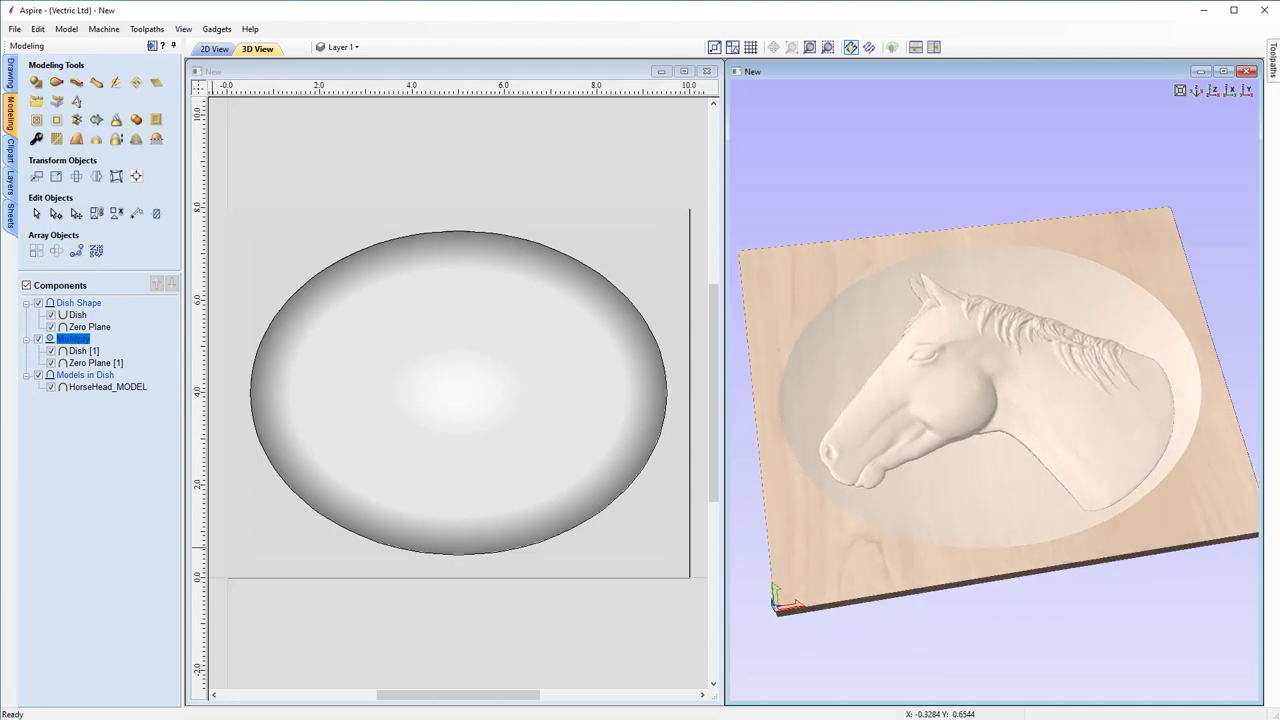
pyautogui.moveTo(1003, 506); pyautogui.dragTo(1010, 367)
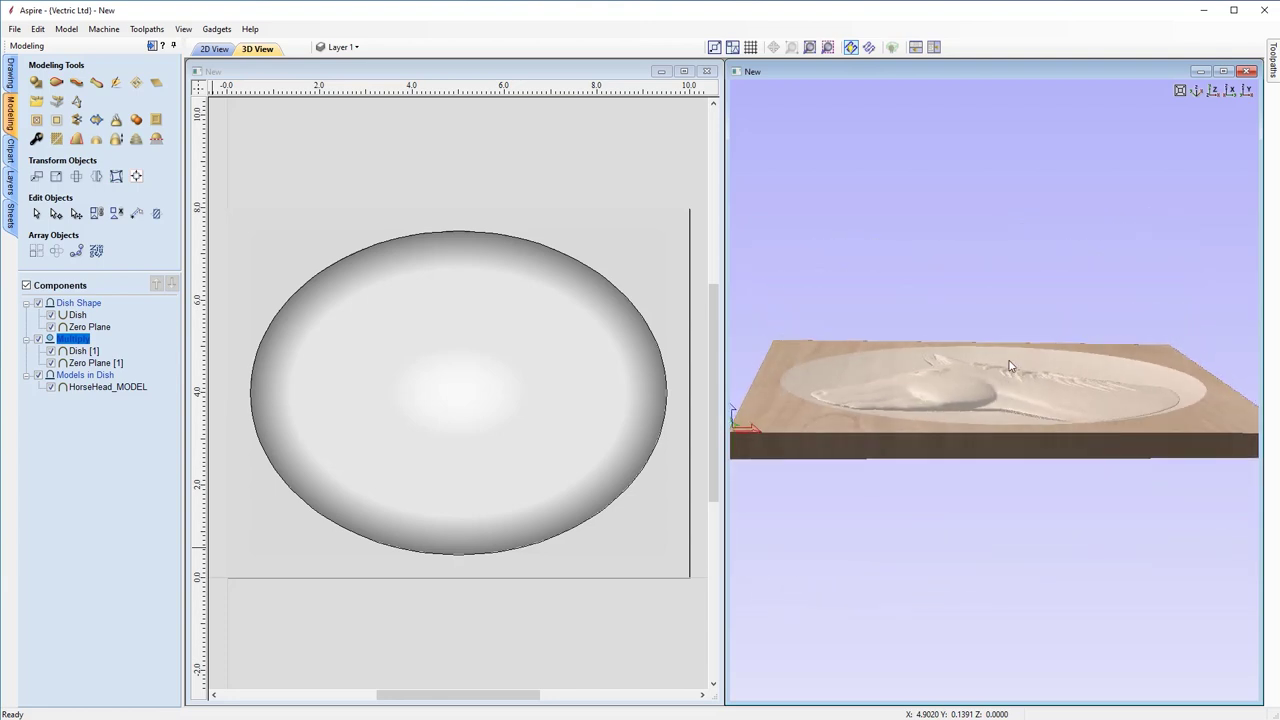
pyautogui.moveTo(1008, 420); pyautogui.dragTo(1006, 380)
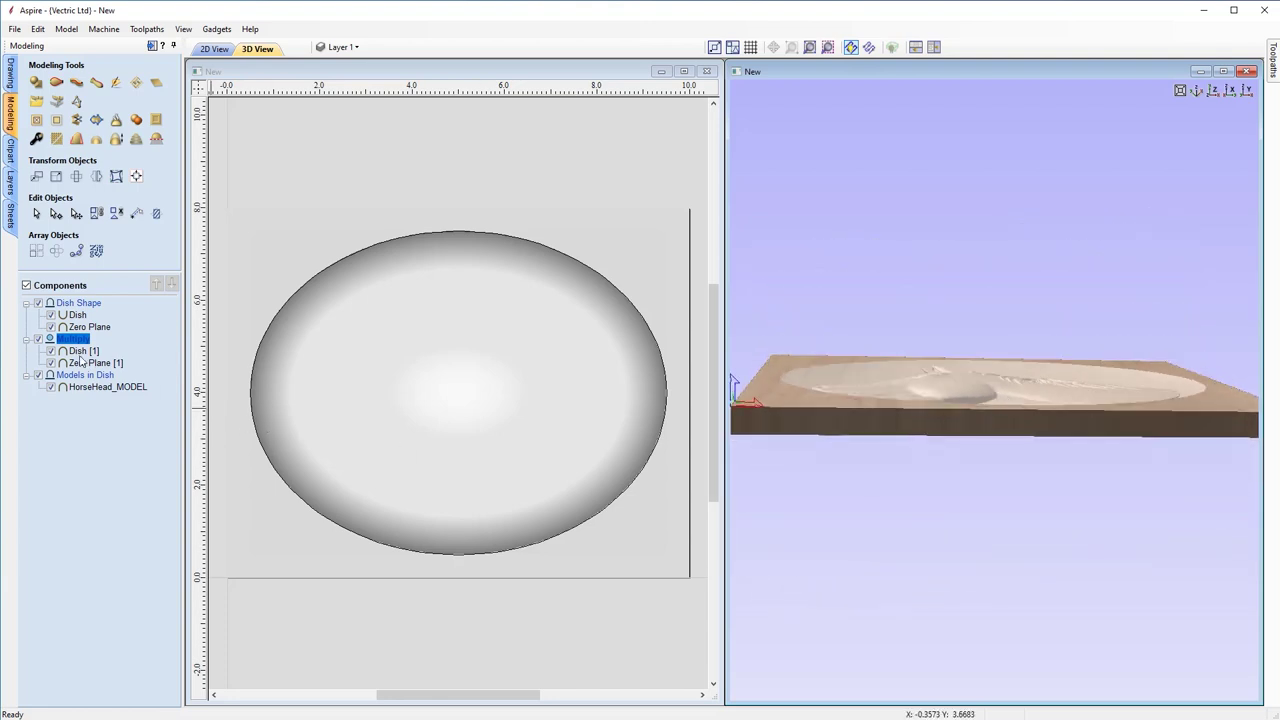
pyautogui.click(39, 341)
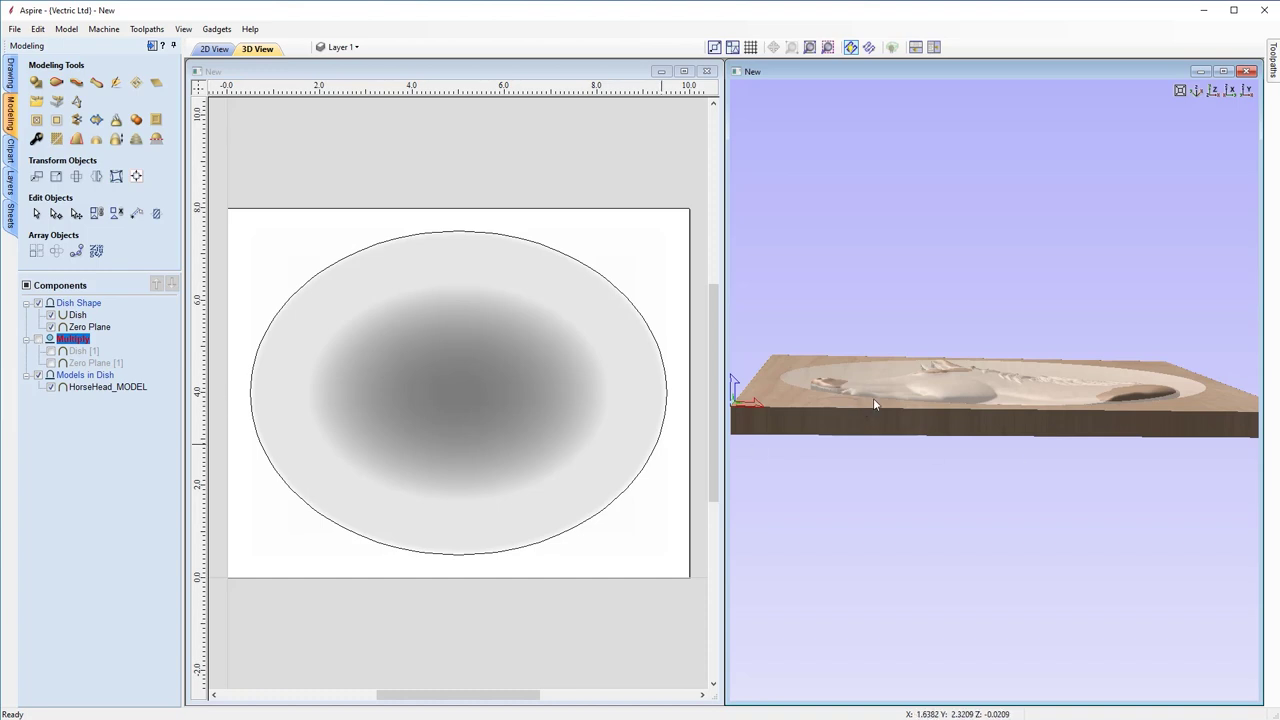
pyautogui.click(39, 341)
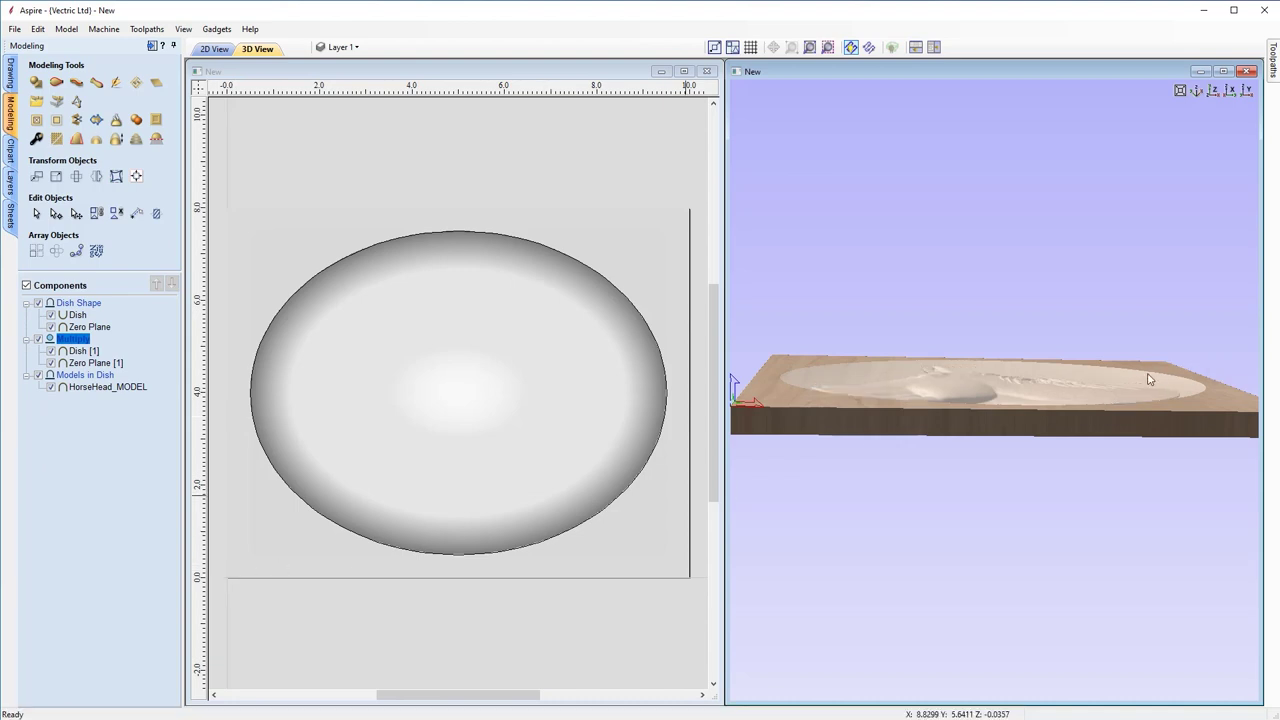
pyautogui.moveTo(1020, 412); pyautogui.dragTo(1006, 597)
pyautogui.moveTo(1045, 449); pyautogui.dragTo(1047, 515)
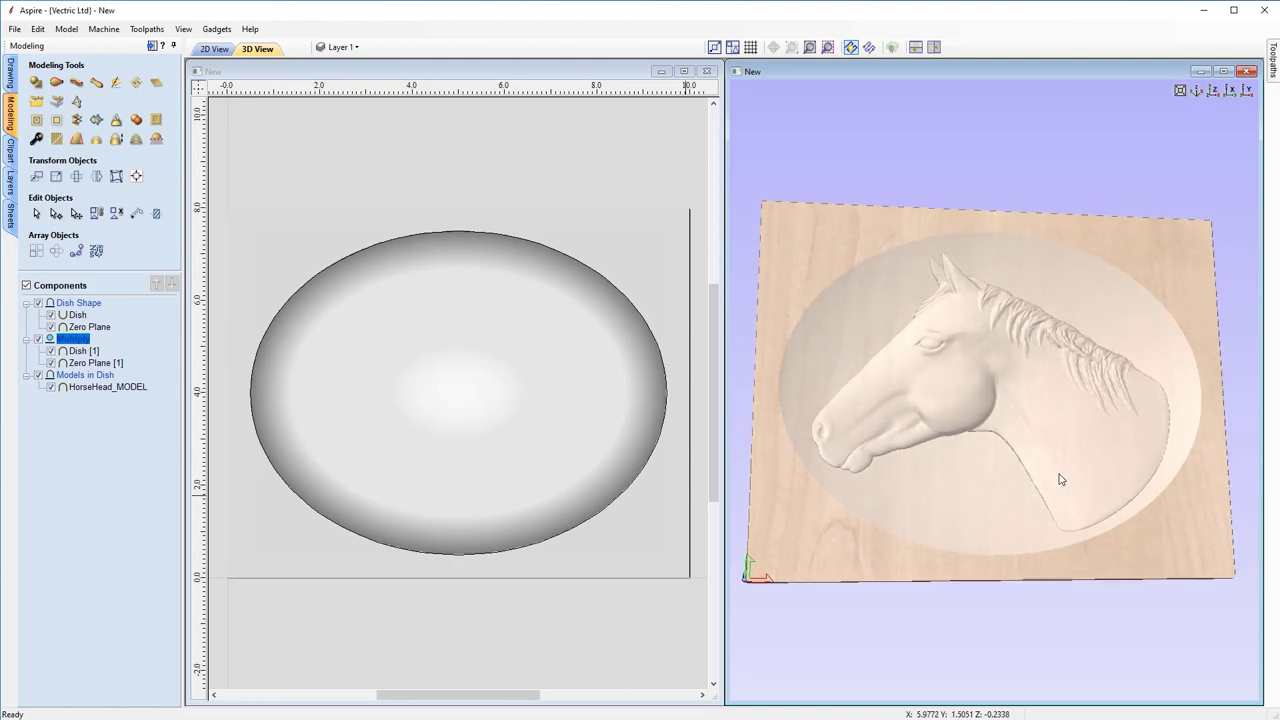
pyautogui.click(1214, 93)
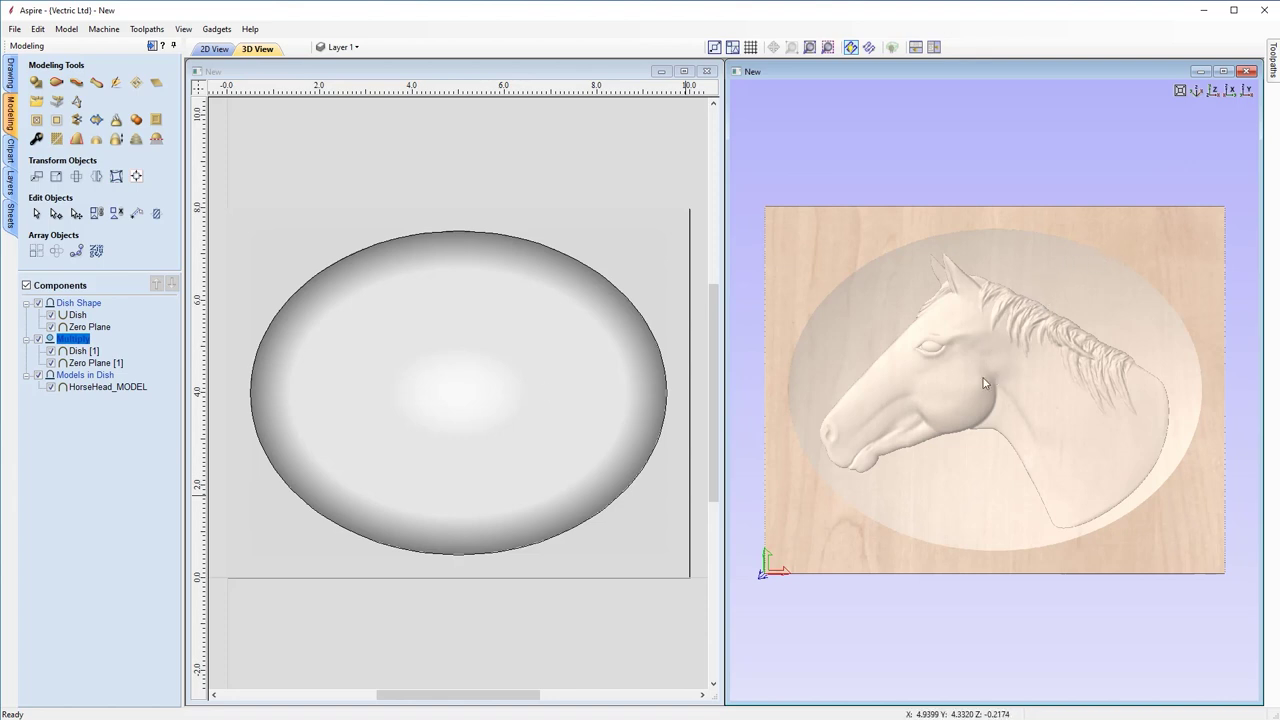
# Move the horse head so its neck crosses the oval's lower-right edge, and enlarge it to about 8.03 x 6.34 inches.
pyautogui.click(99, 389)
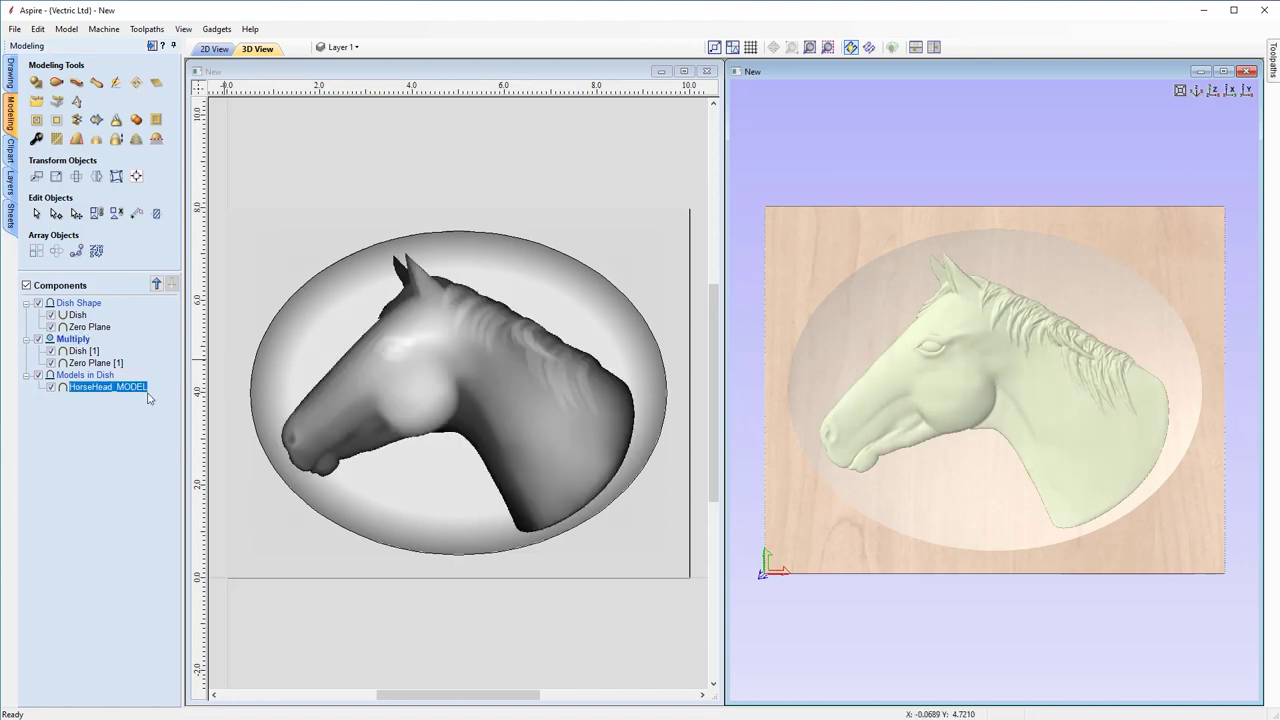
pyautogui.click(492, 392)
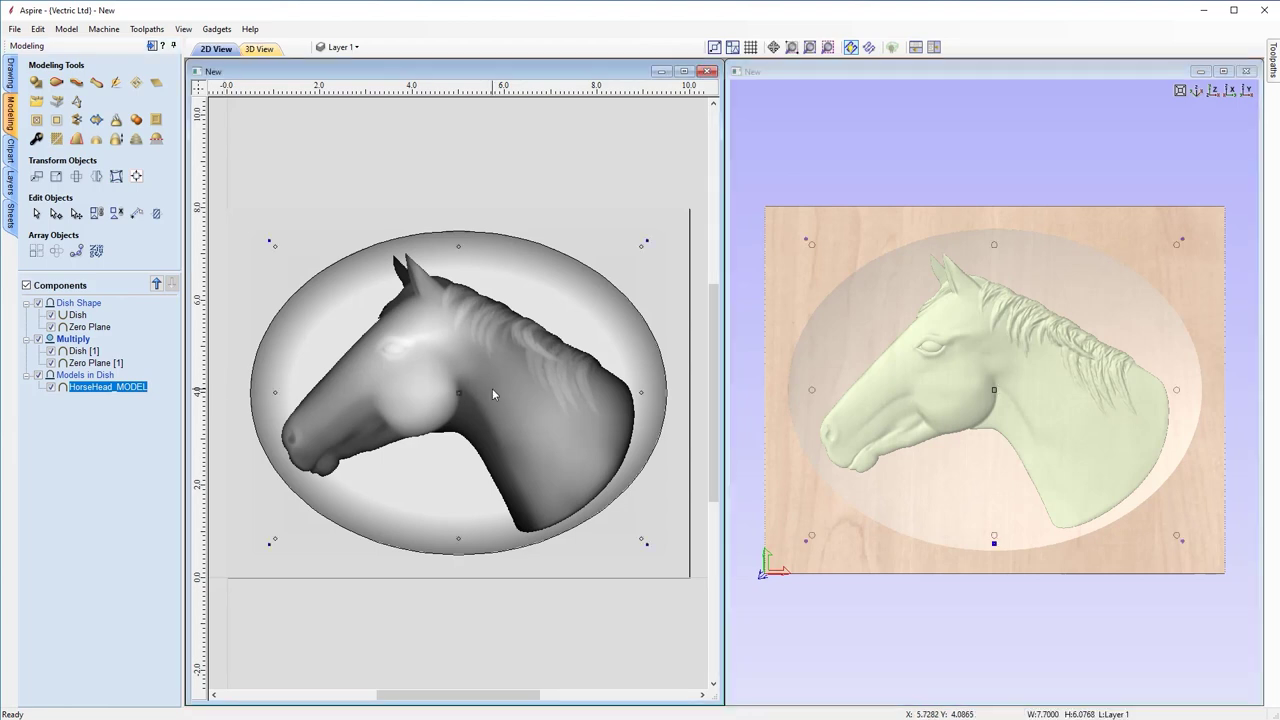
pyautogui.moveTo(489, 387); pyautogui.dragTo(546, 426)
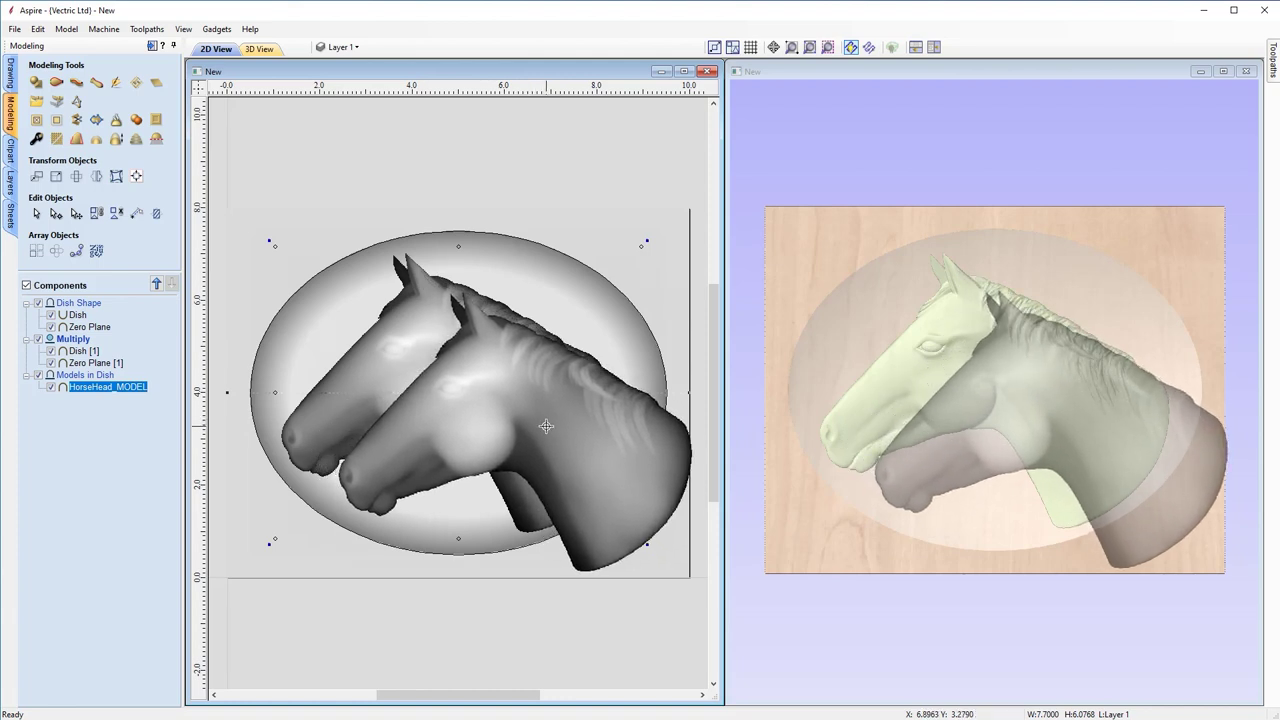
pyautogui.moveTo(546, 426); pyautogui.dragTo(548, 430)
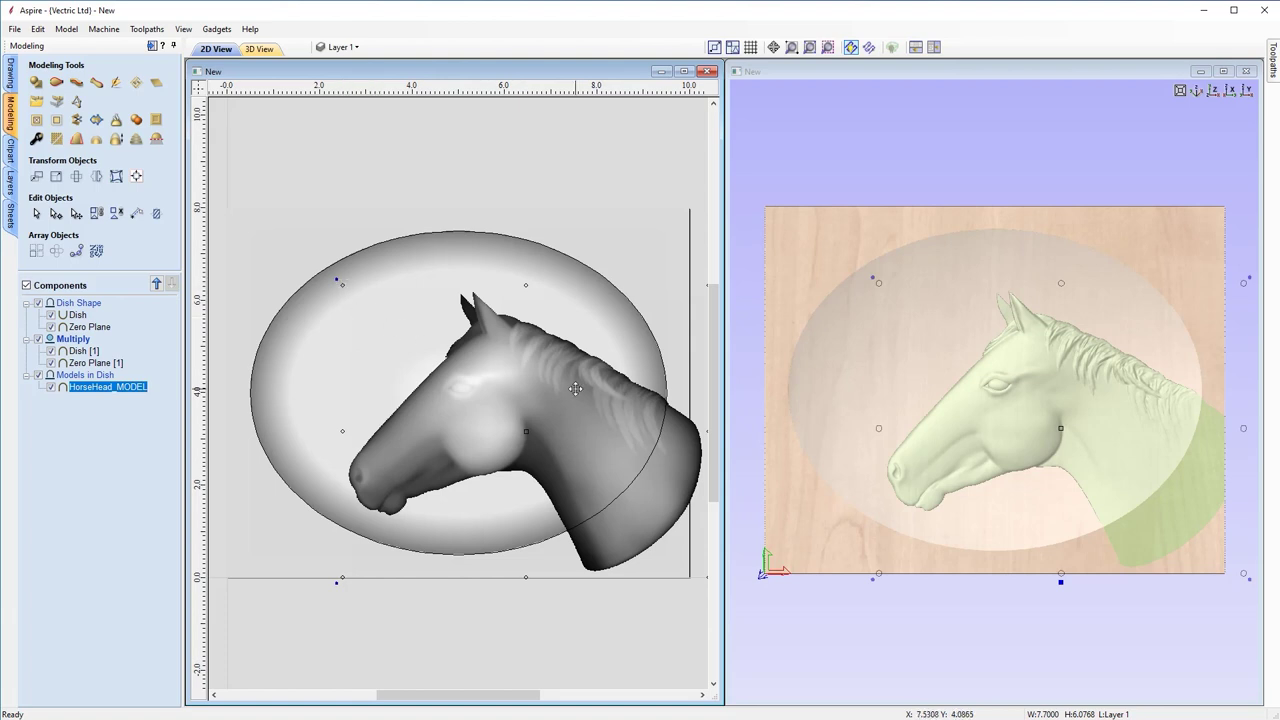
pyautogui.moveTo(342, 284); pyautogui.dragTo(326, 272)
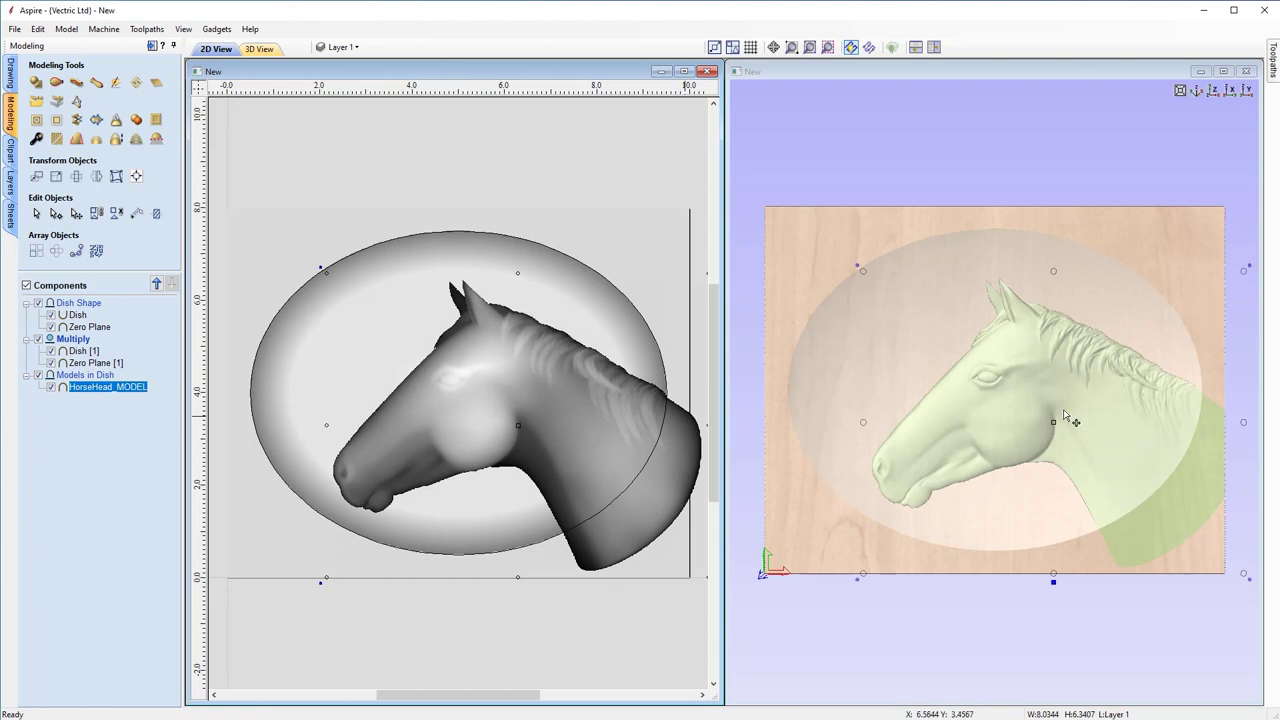
pyautogui.moveTo(1045, 514); pyautogui.dragTo(1051, 451)
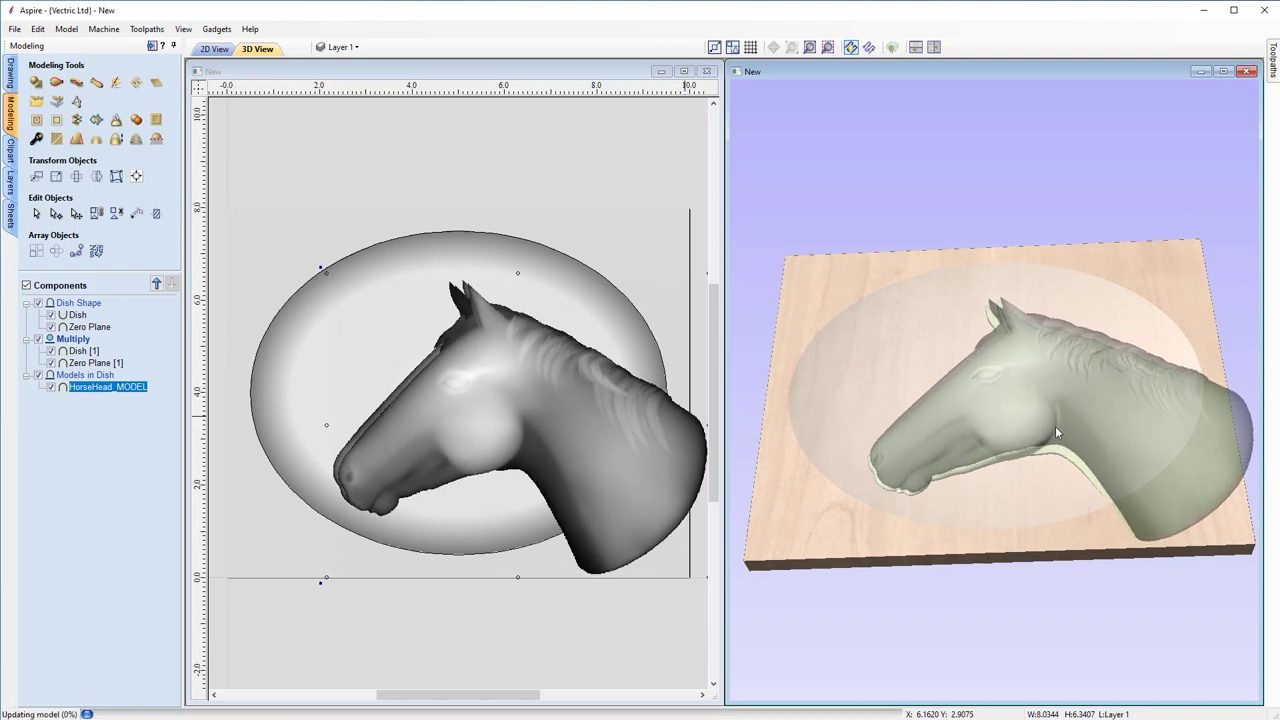
pyautogui.moveTo(1078, 548); pyautogui.dragTo(1091, 594)
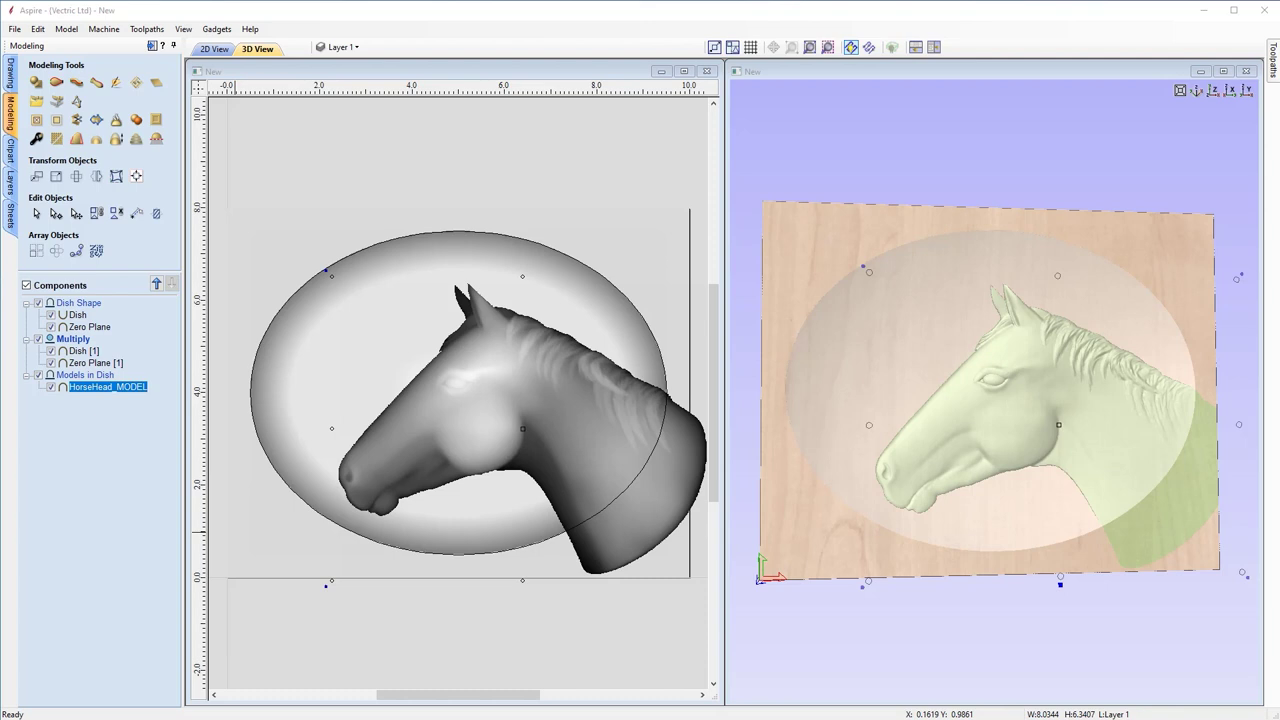
# Hide the existing horse head component and import the HorseHead_MODEL file again into the Multiply level.
pyautogui.click(51, 387)
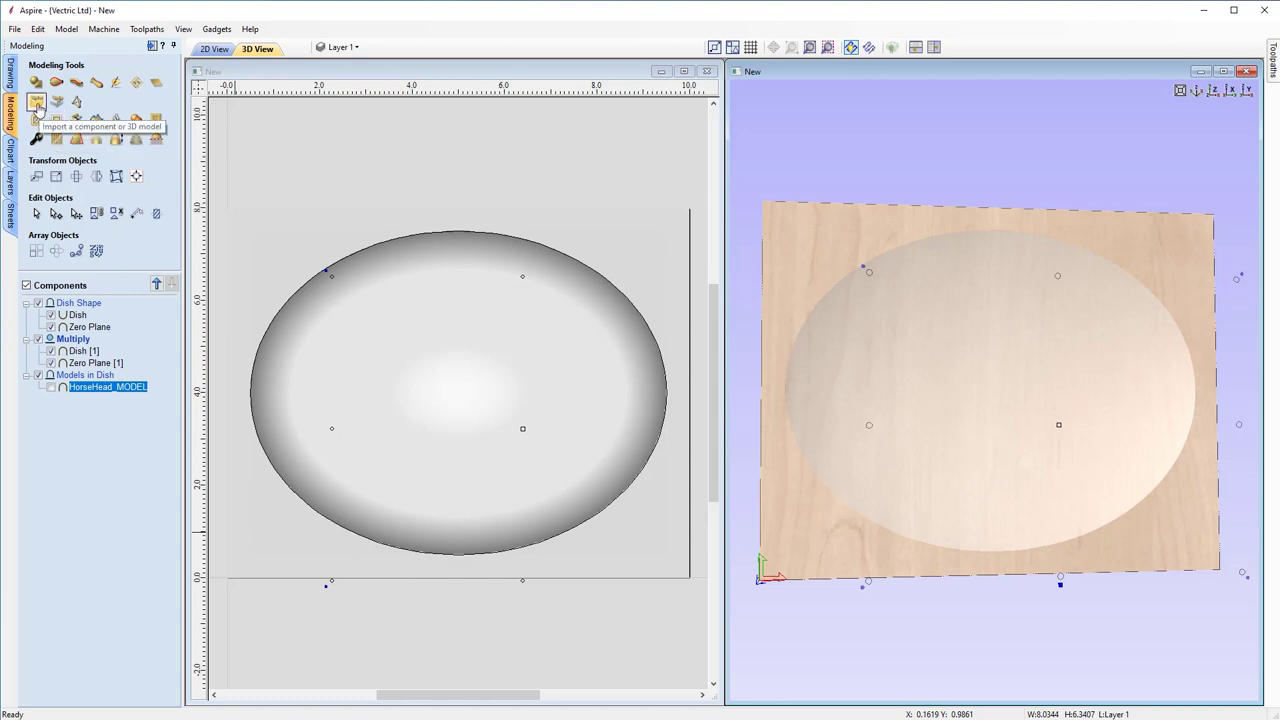
pyautogui.click(36, 102)
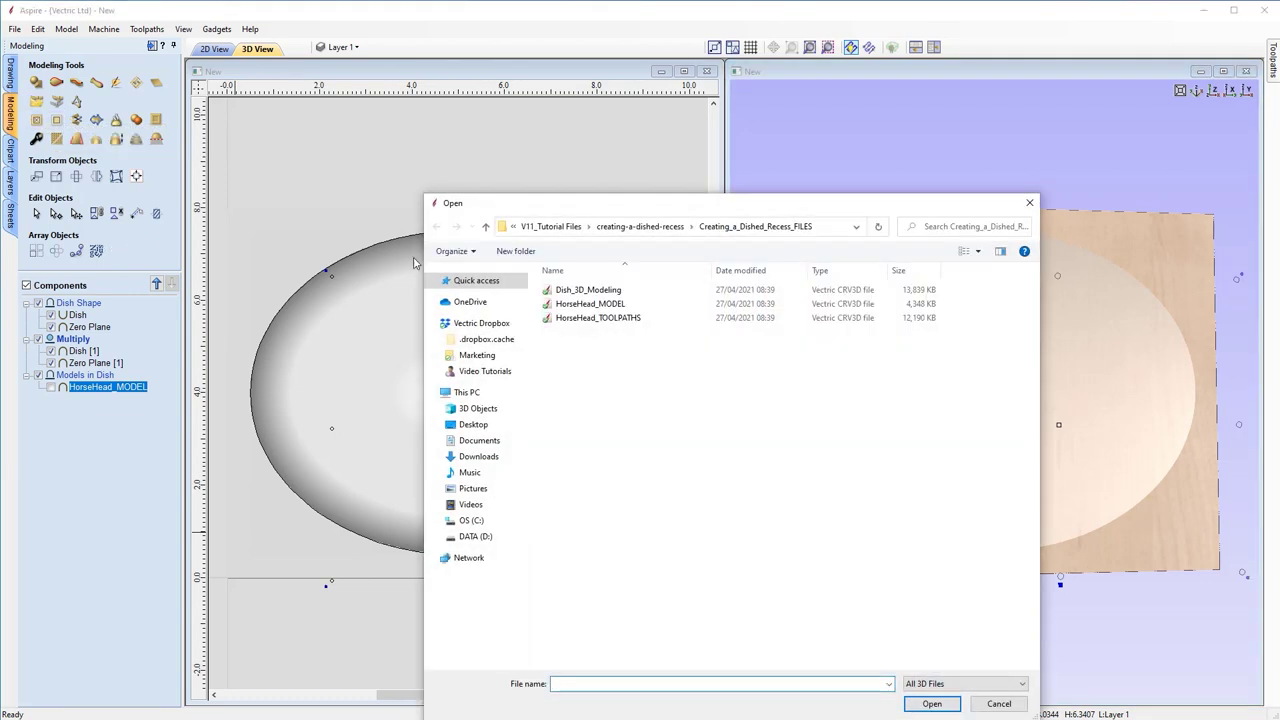
pyautogui.doubleClick(598, 303)
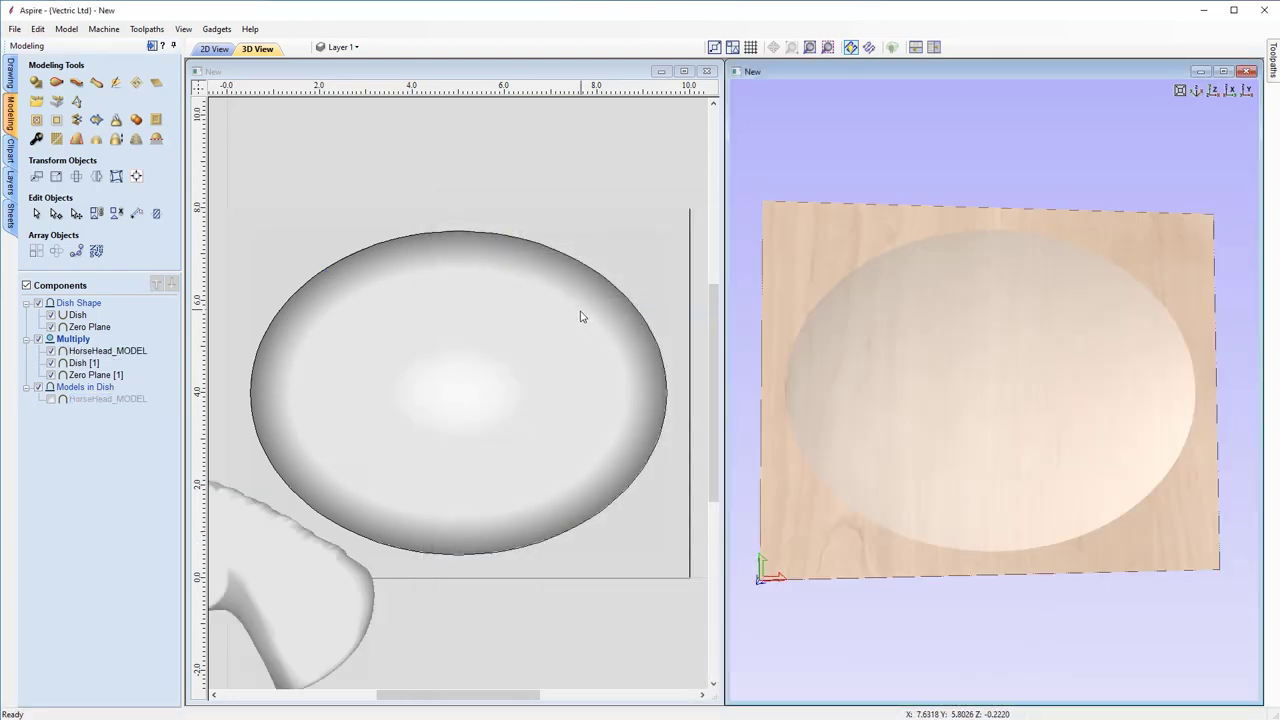
# Centre the imported horse head on the board, and shift it so the neck overhangs the oval's lower-right edge.
pyautogui.click(295, 560)
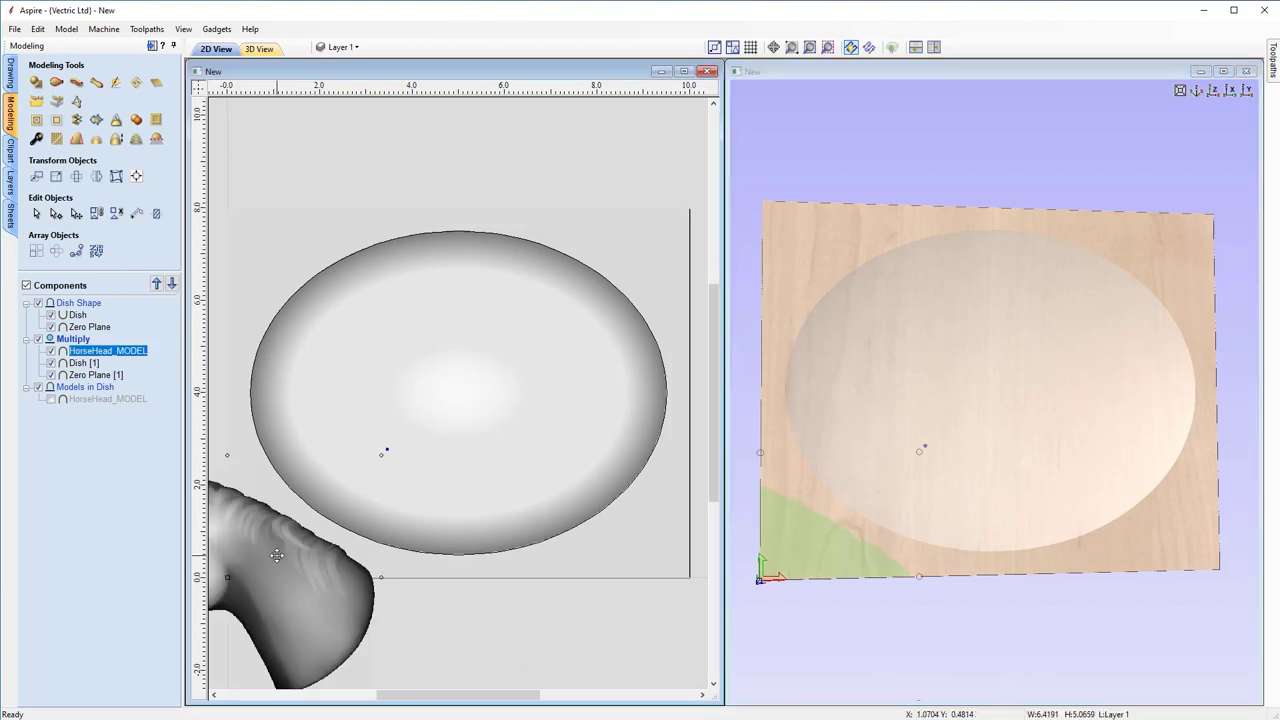
pyautogui.press('F9')
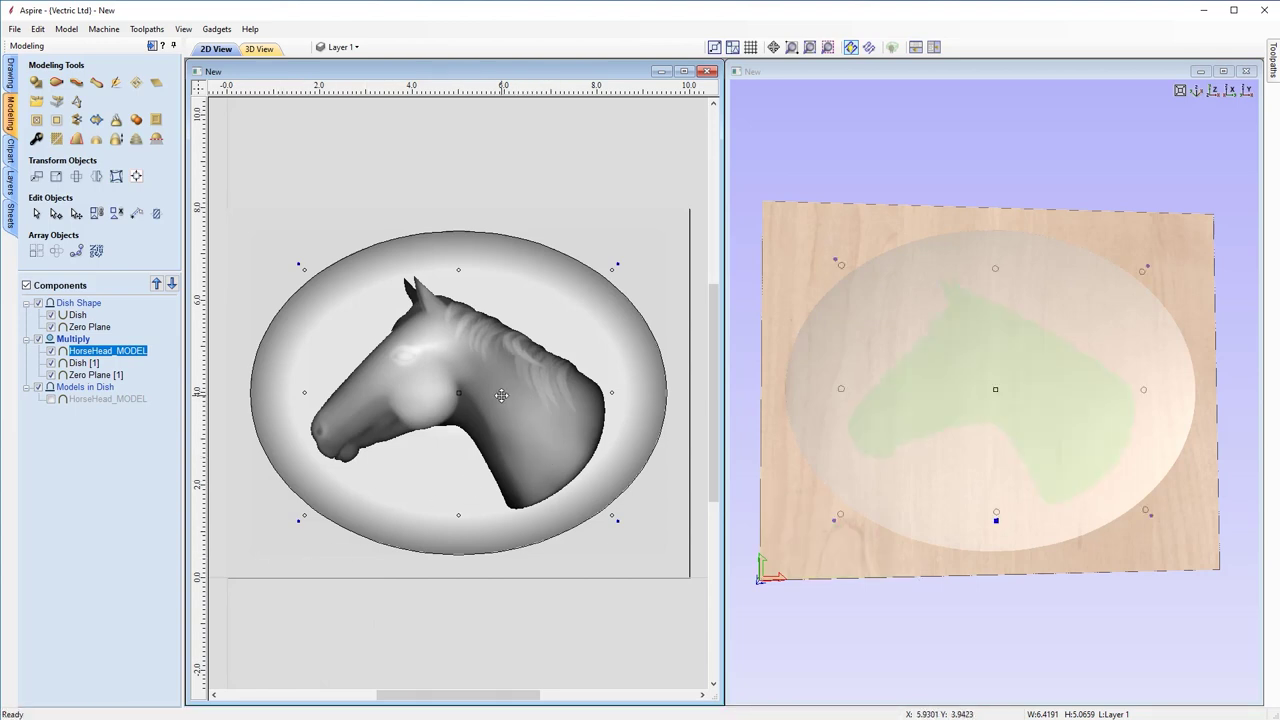
pyautogui.moveTo(524, 403); pyautogui.dragTo(544, 456)
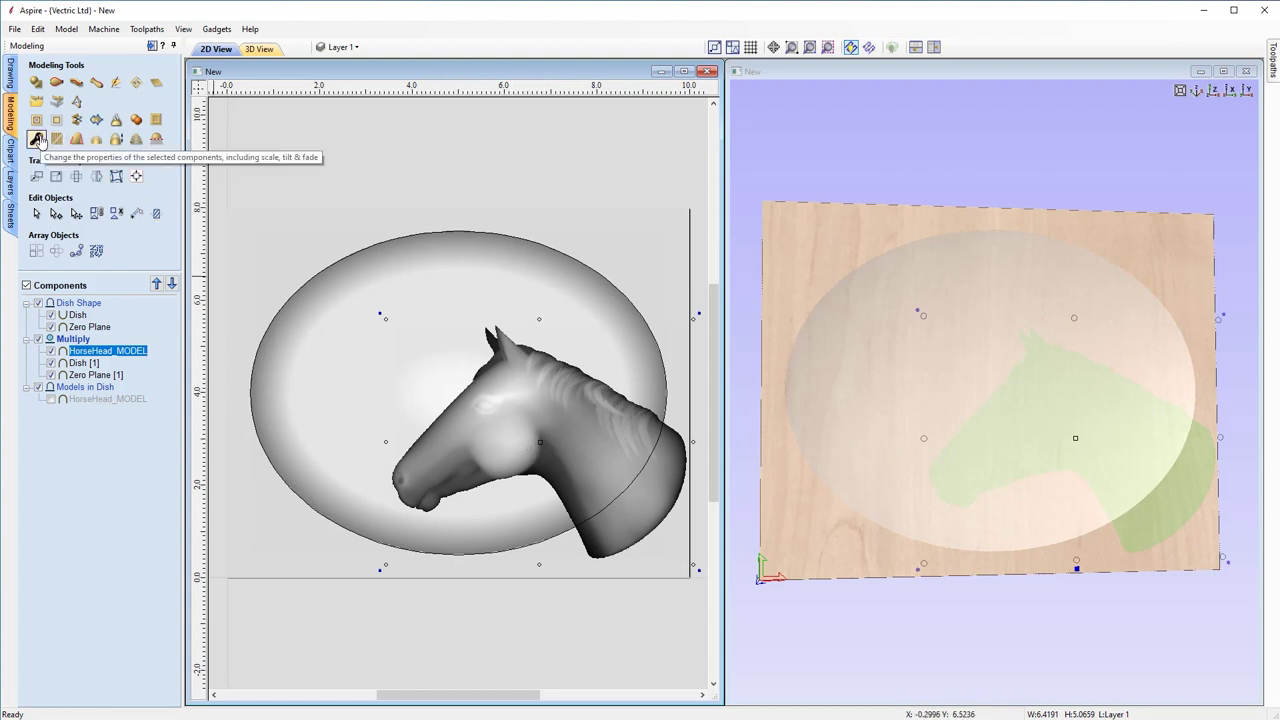
# Set the newly imported horse head's shape height to 0.43 inches and its base height to 0.05 inches.
pyautogui.click(37, 139)
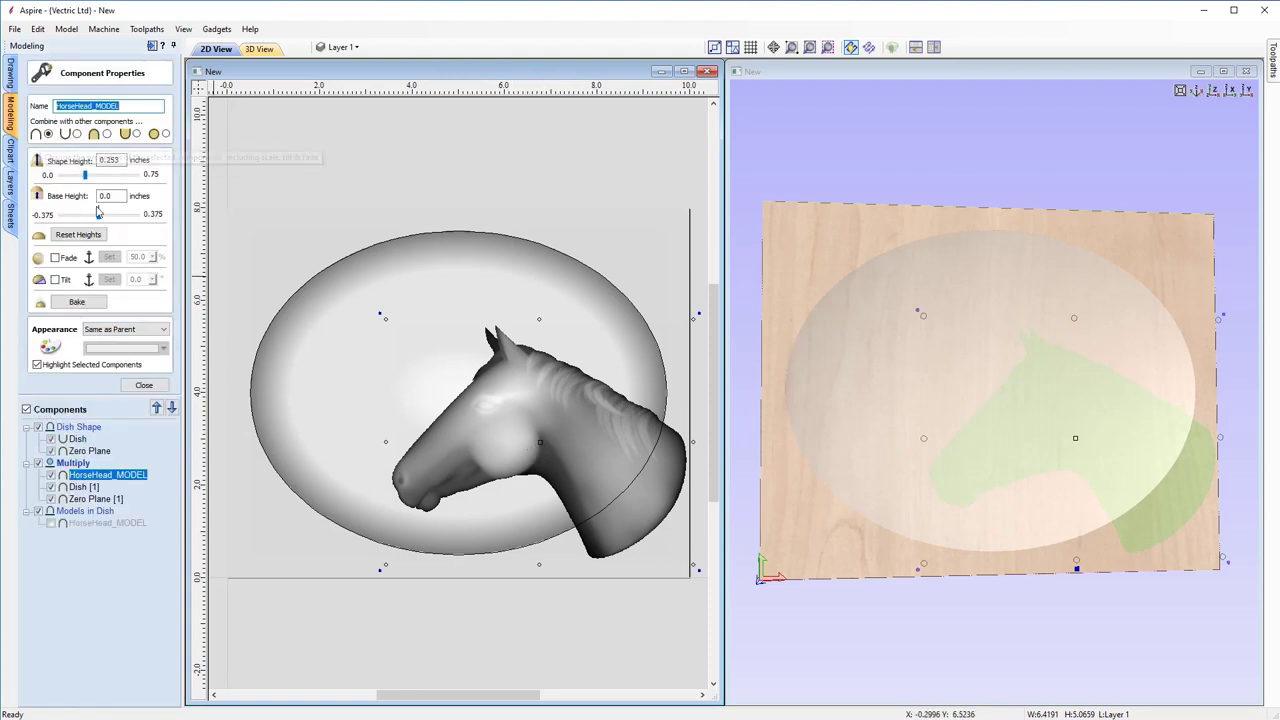
pyautogui.click(120, 159)
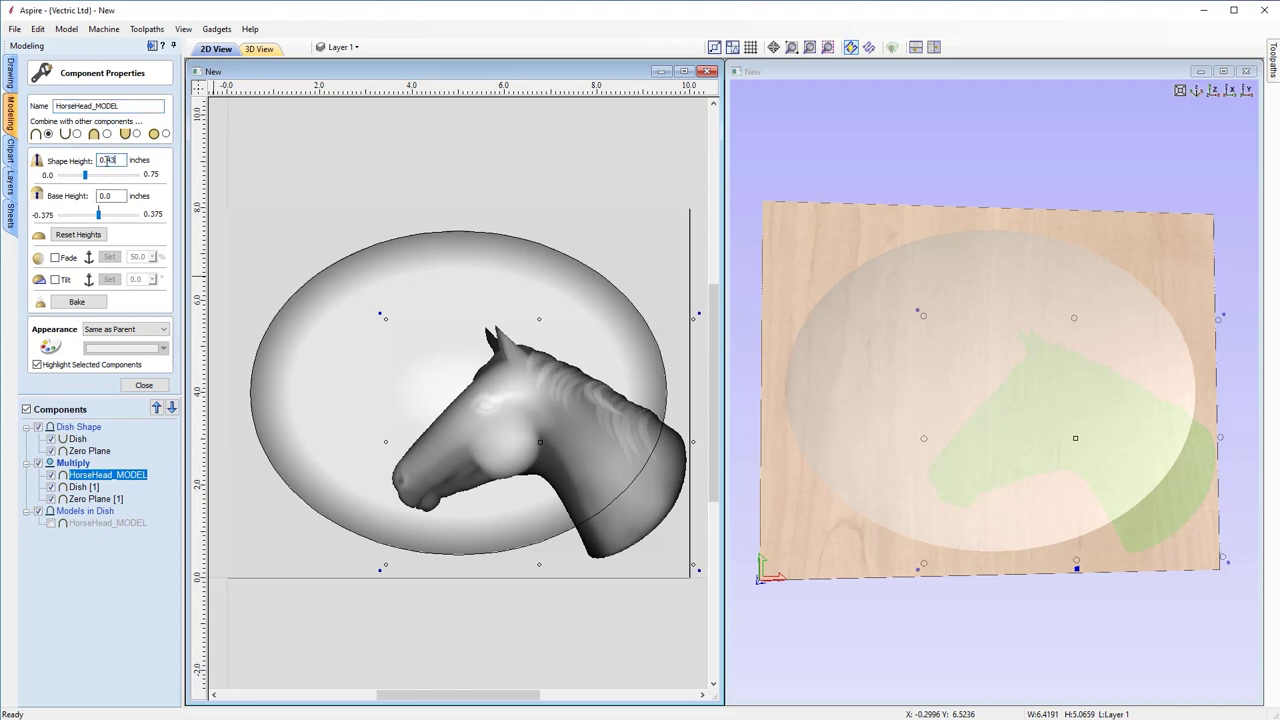
pyautogui.write('0.43')
pyautogui.click(117, 198)
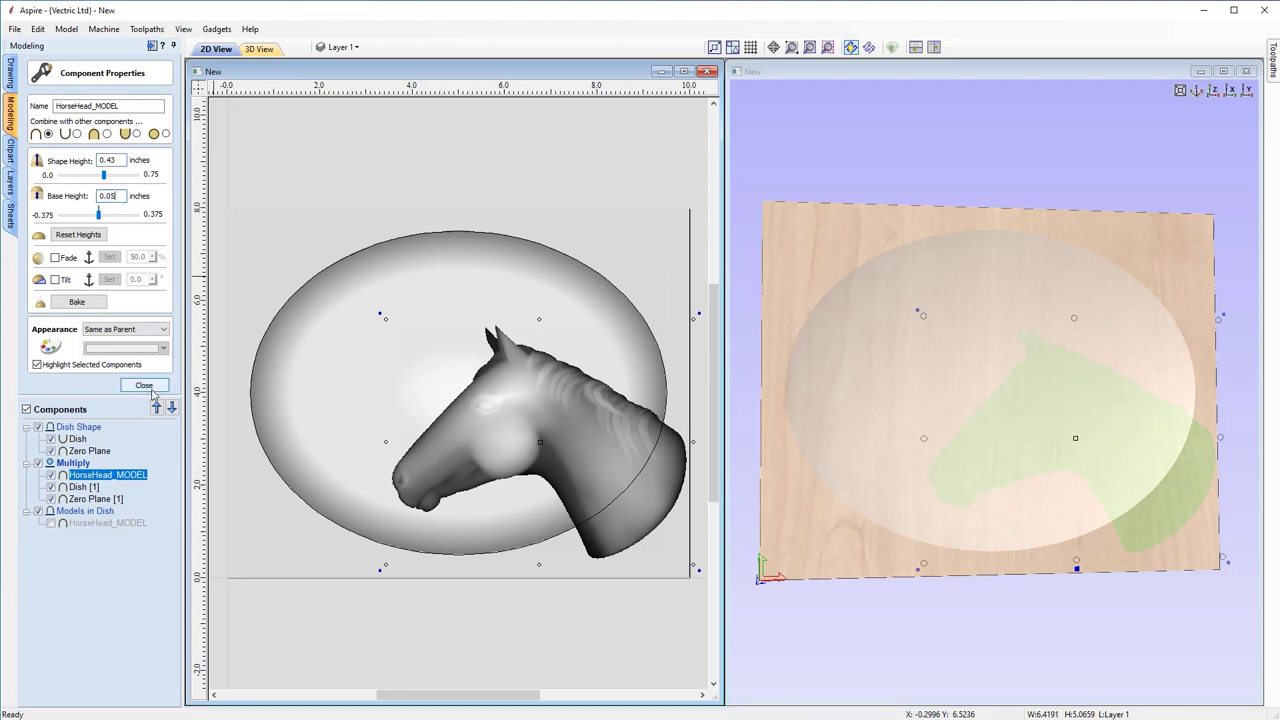
# Move the imported HorseHead_MODEL component from the Multiply level into the Models in Dish level, and finish editing its properties.
pyautogui.click(122, 477)
pyautogui.moveTo(122, 481); pyautogui.dragTo(131, 522)
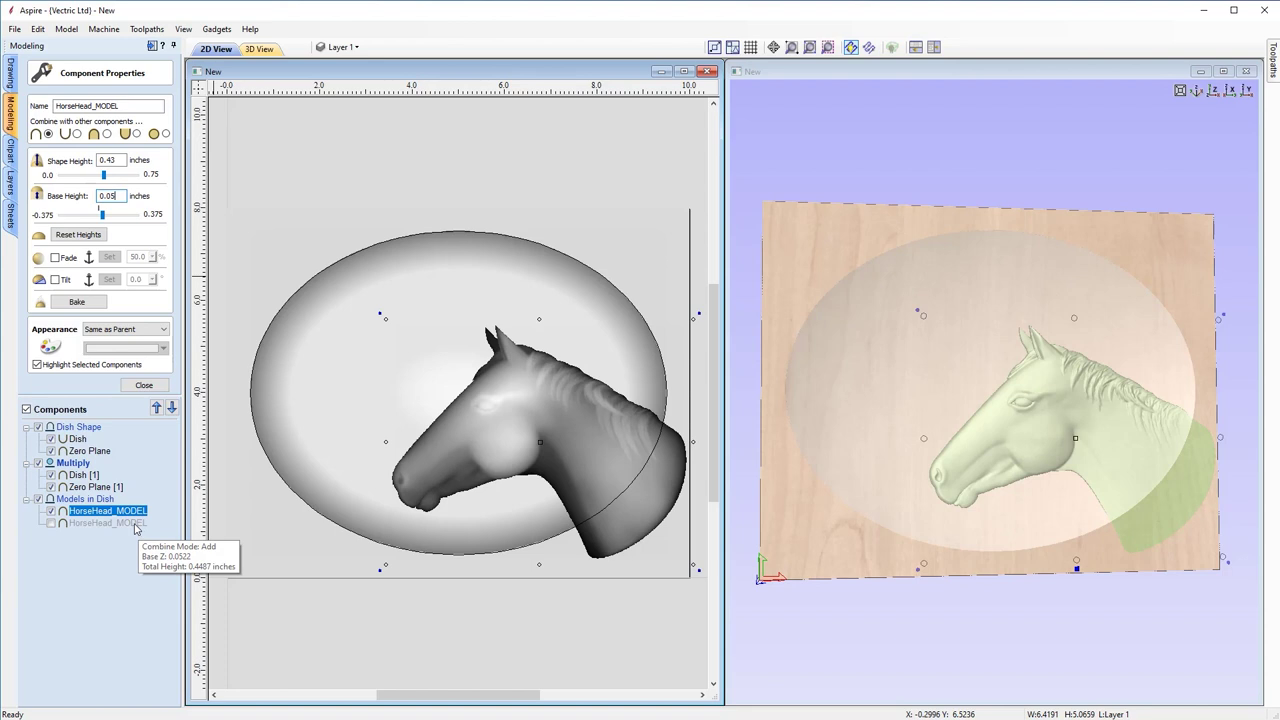
pyautogui.click(144, 386)
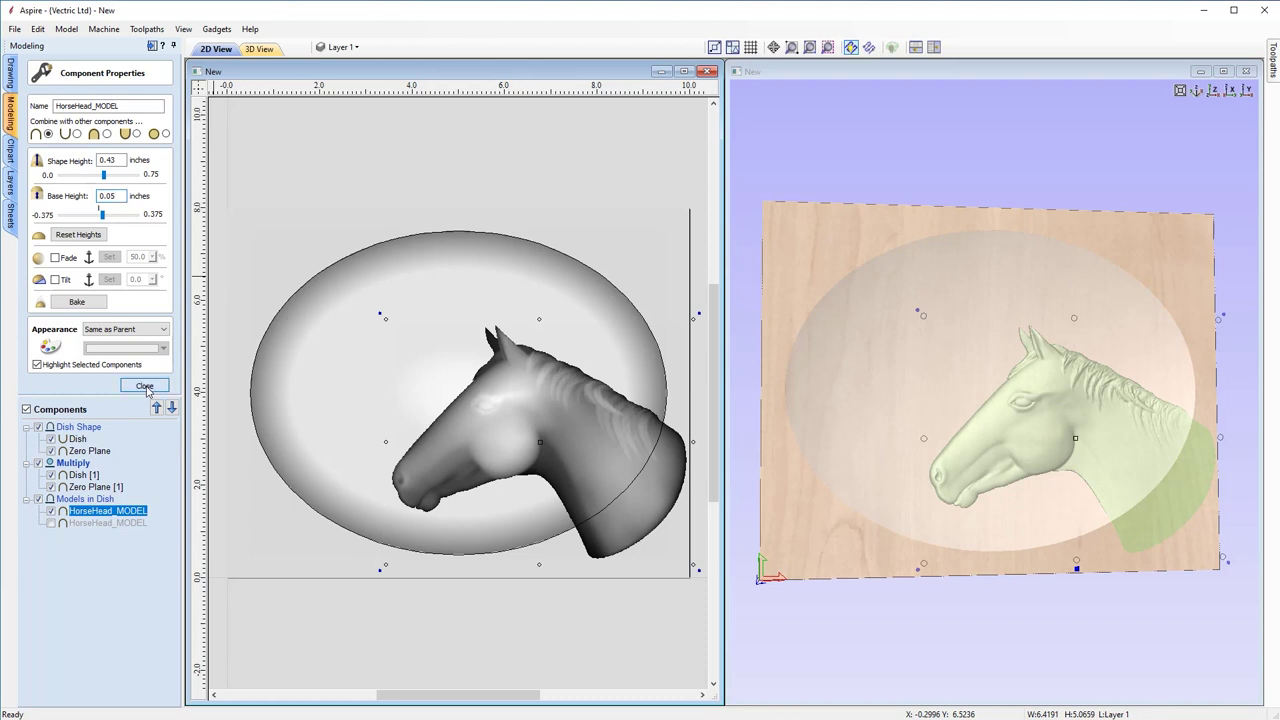
# Copy the visible horse head, mirror the copy to face right, and place it across the oval's upper-left edge.
pyautogui.click(572, 431)
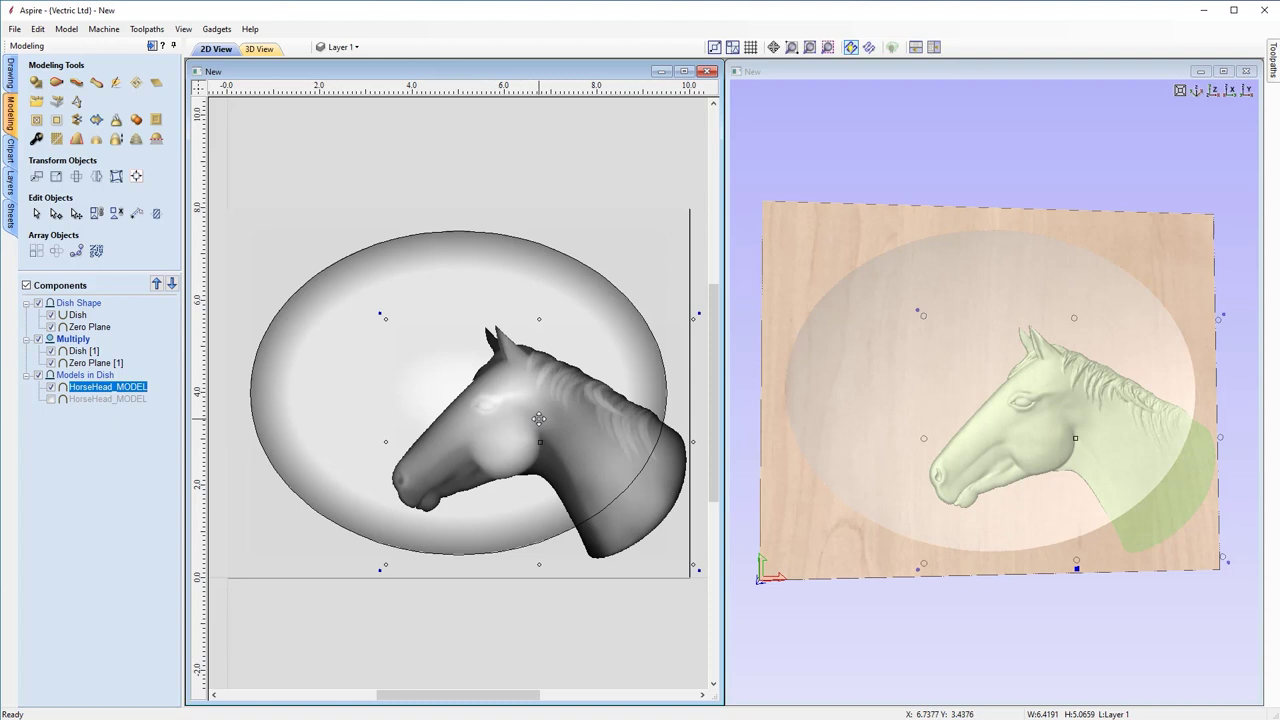
pyautogui.moveTo(530, 430); pyautogui.dragTo(474, 408)
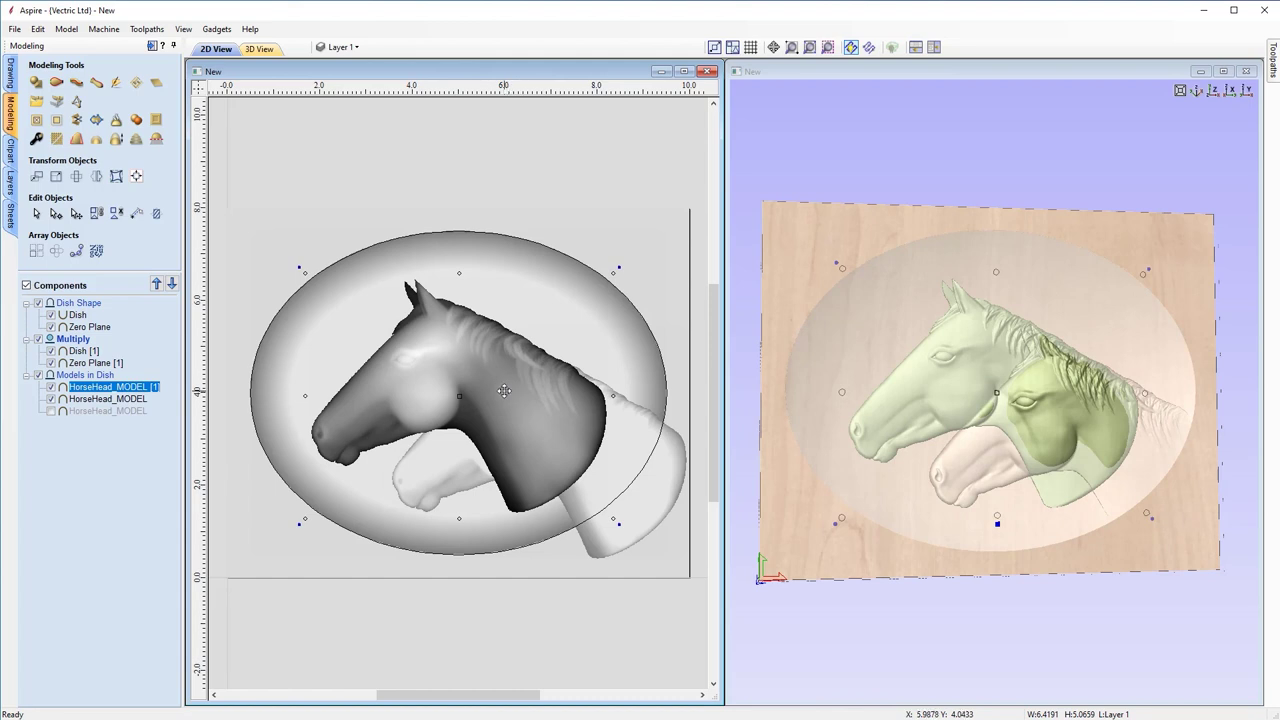
pyautogui.press('m')
pyautogui.moveTo(492, 384); pyautogui.dragTo(368, 297)
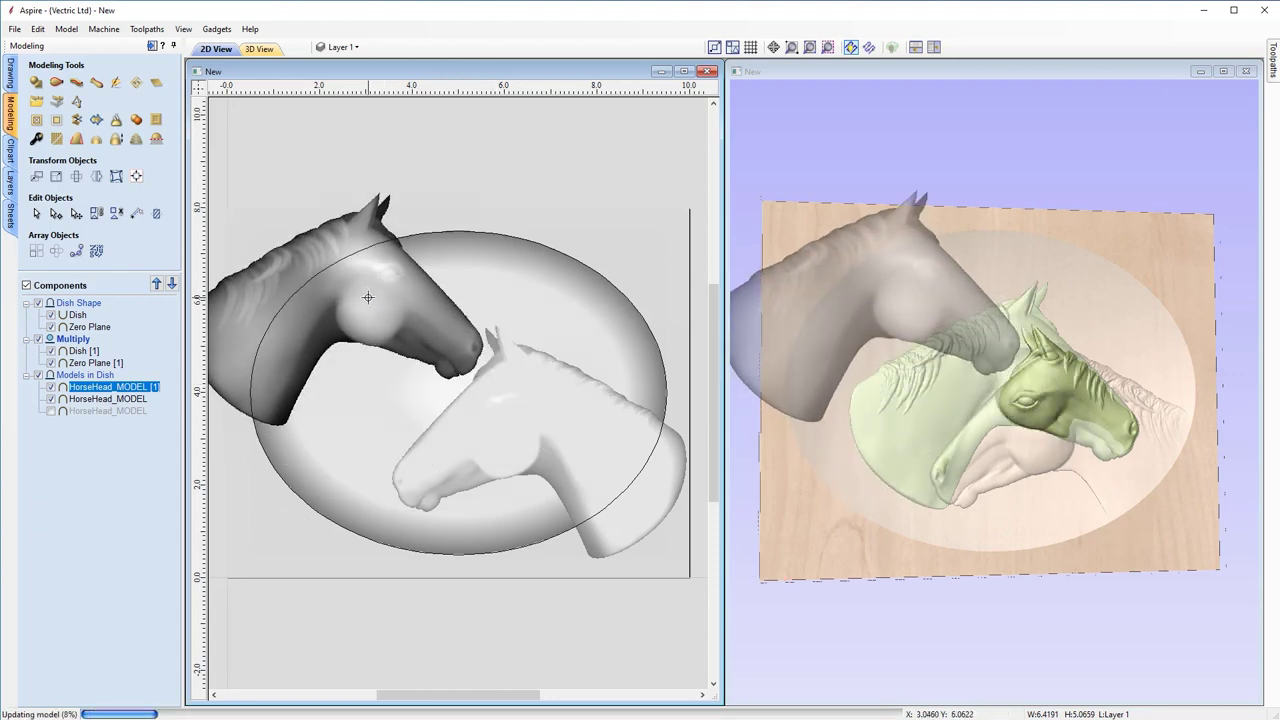
# Shift the left-facing head slightly toward the lower right, and lower and shrink the mirrored copy to about 5.28 x 4.17 inches.
pyautogui.click(568, 426)
pyautogui.moveTo(568, 426); pyautogui.dragTo(578, 450)
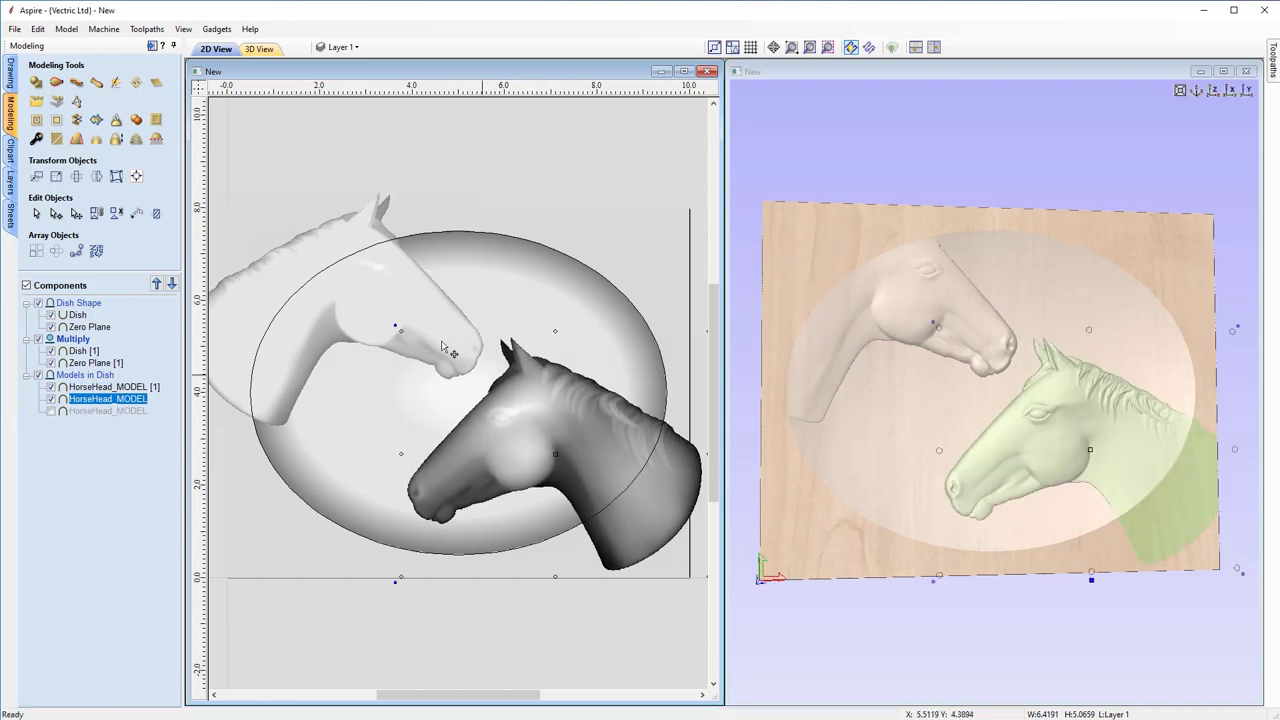
pyautogui.click(326, 312)
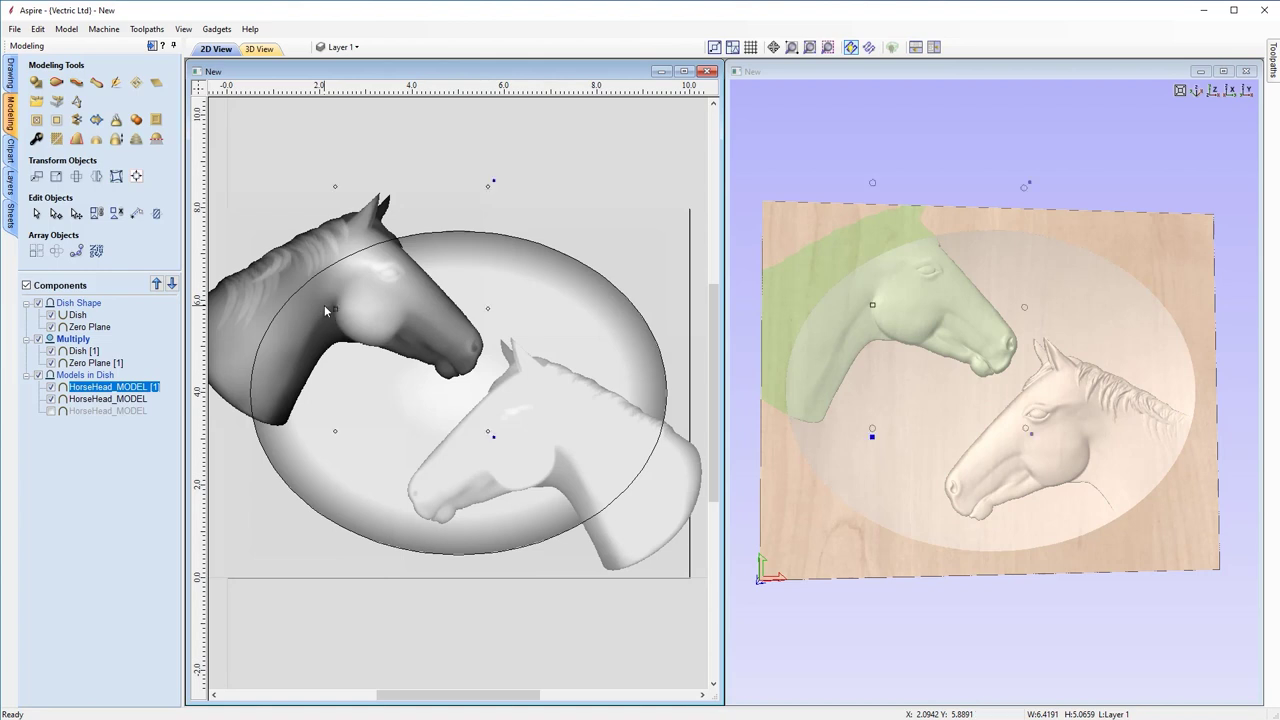
pyautogui.moveTo(326, 306); pyautogui.dragTo(316, 356)
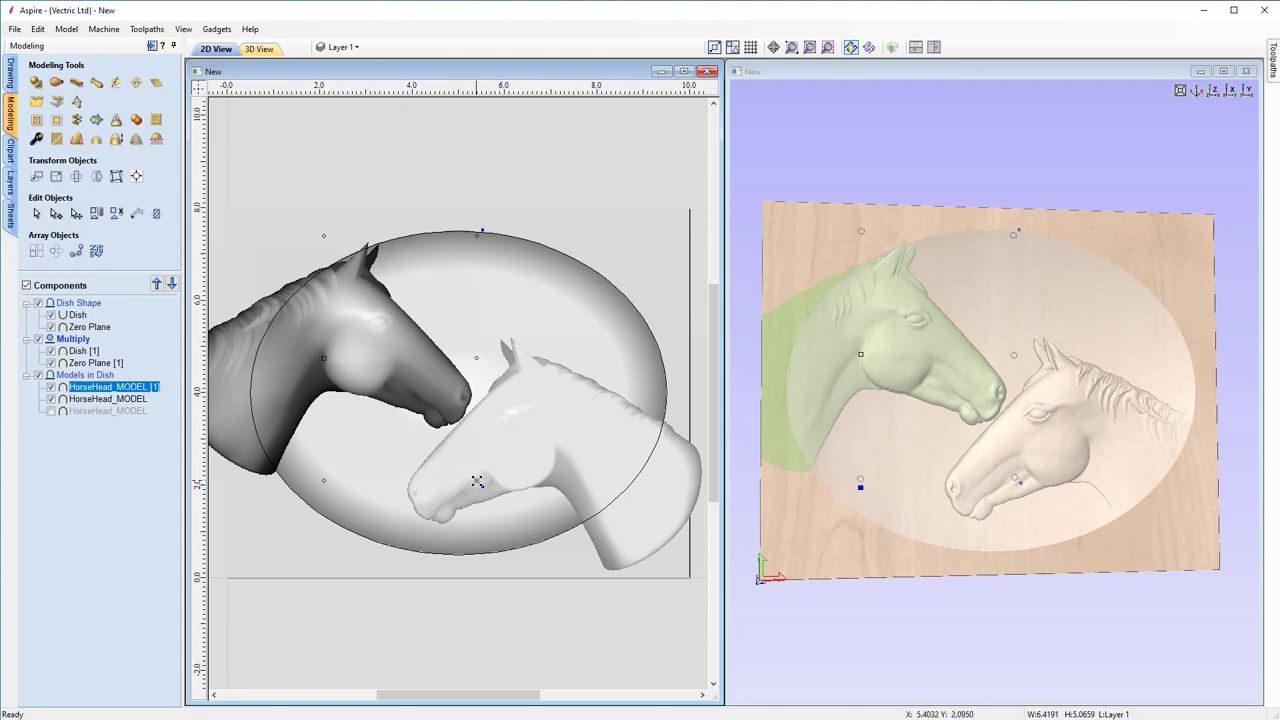
pyautogui.moveTo(466, 474); pyautogui.dragTo(436, 455)
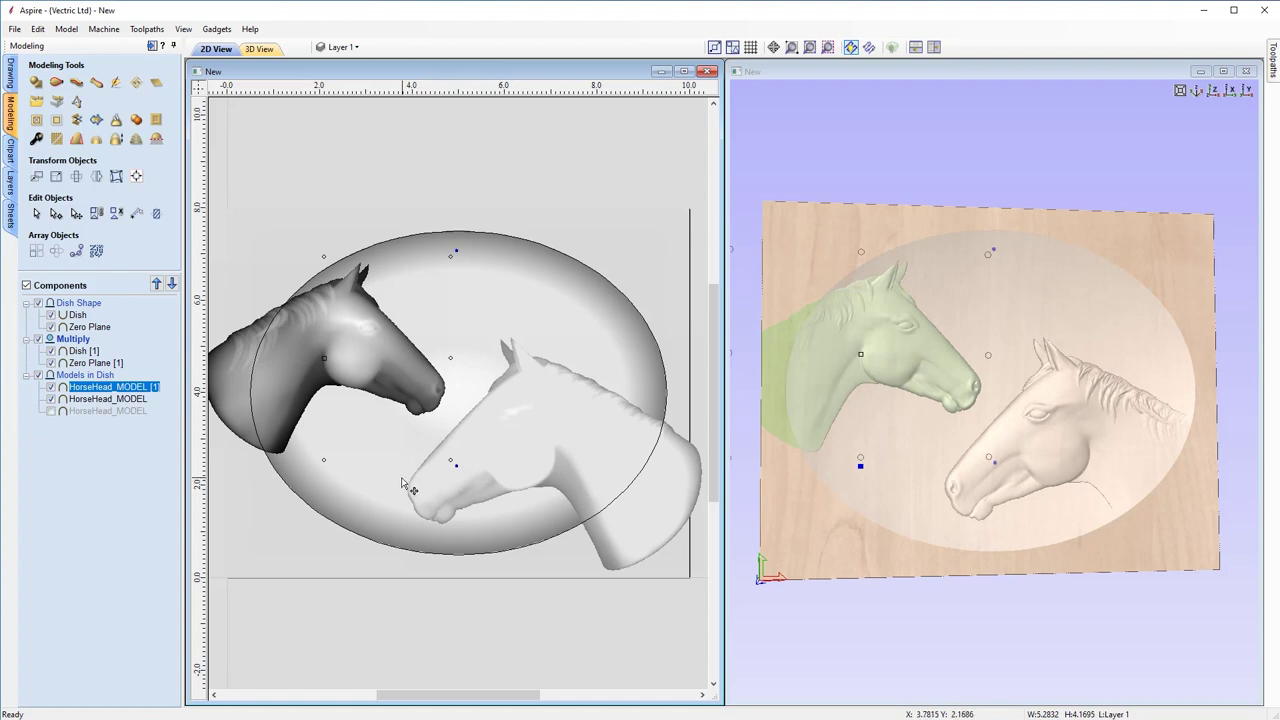
# Set the mirrored horse head's shape height to 0.43 inches and its base height to 0.05 inches.
pyautogui.click(278, 533)
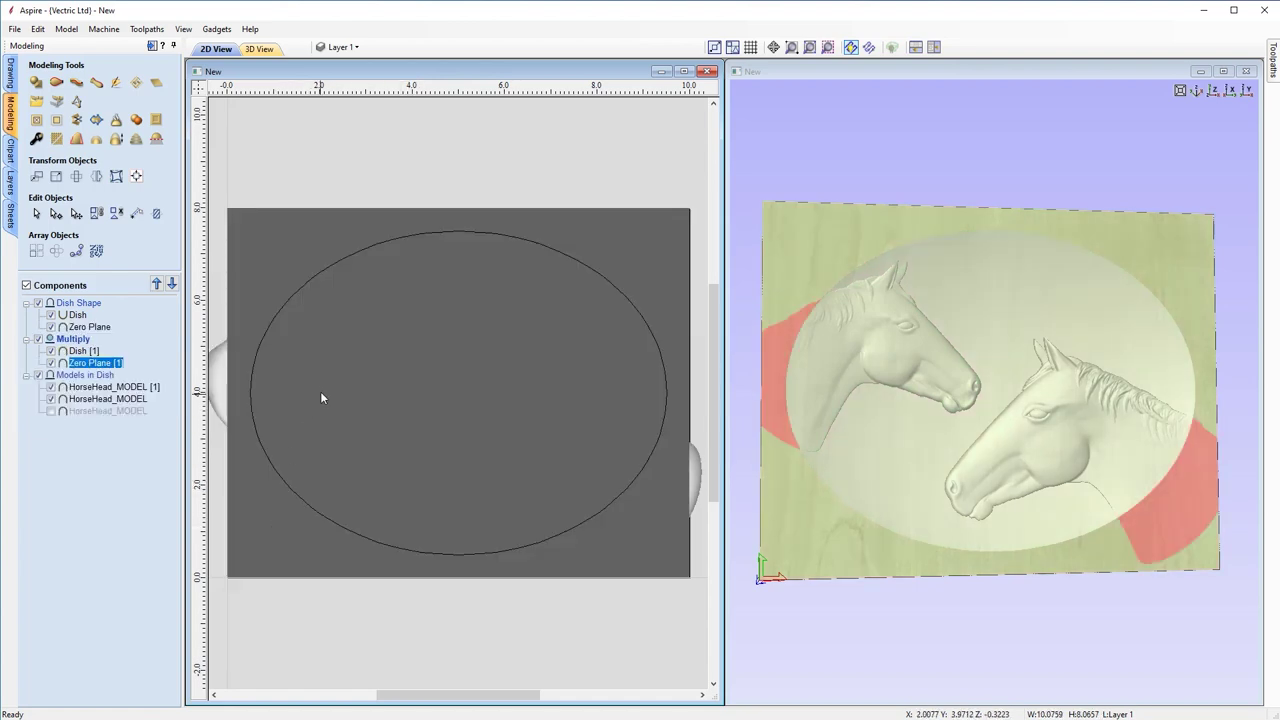
pyautogui.click(126, 388)
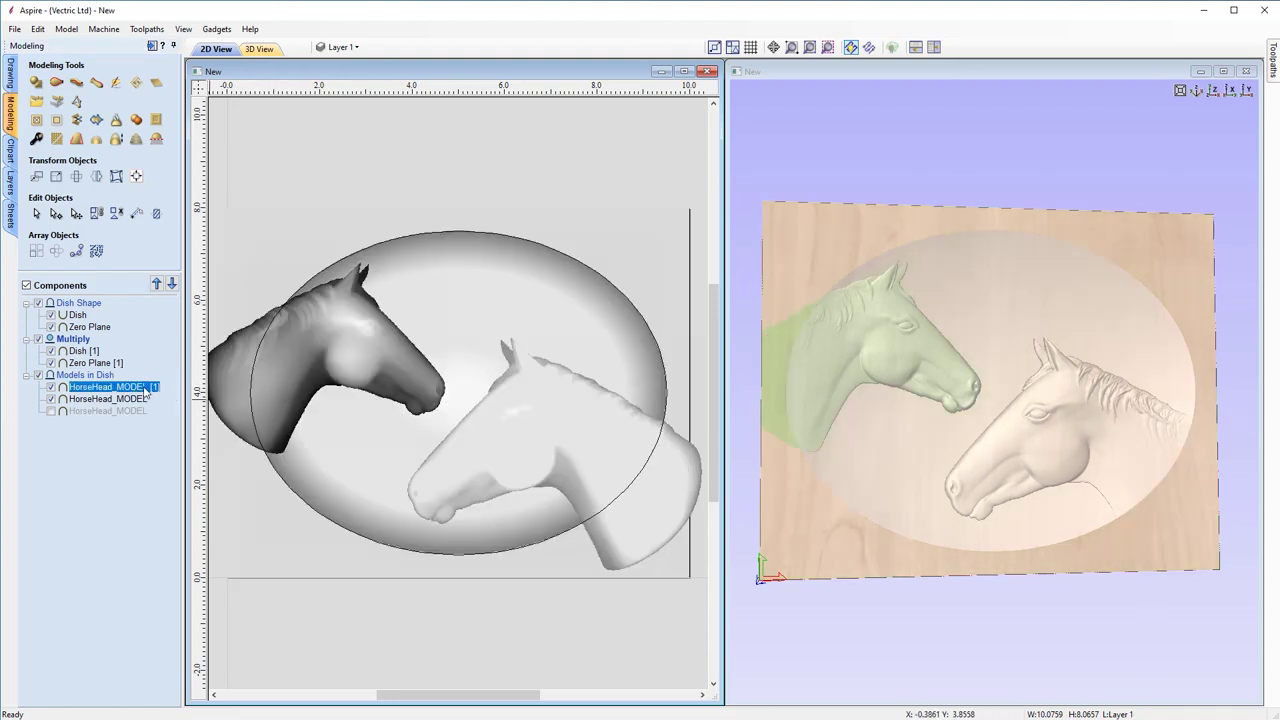
pyautogui.click(38, 139)
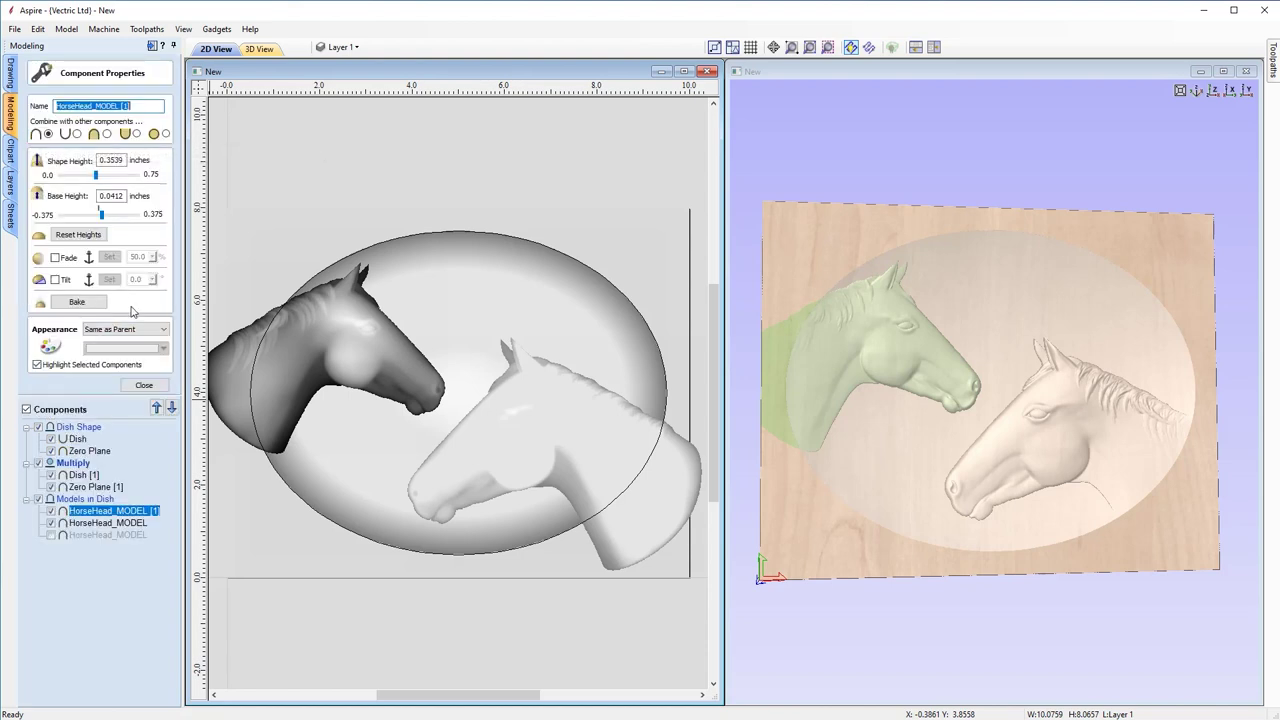
pyautogui.moveTo(124, 161); pyautogui.dragTo(112, 161)
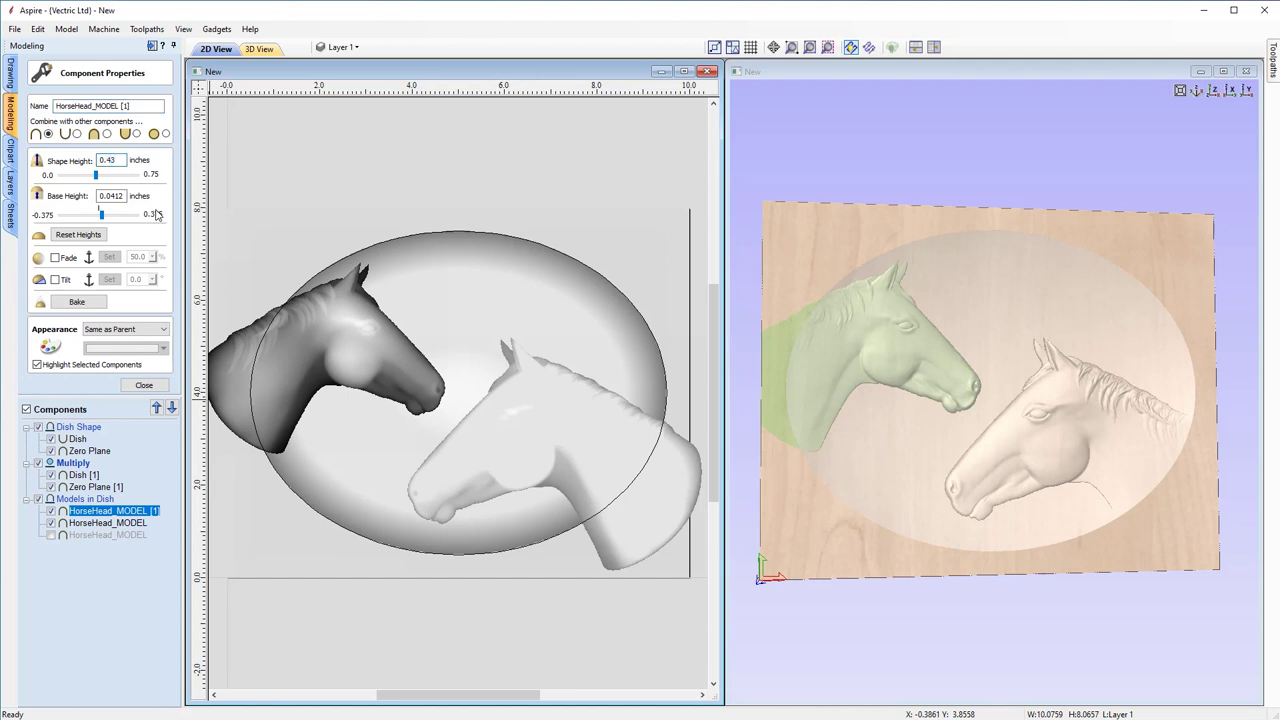
pyautogui.click(124, 196)
pyautogui.press('Return')
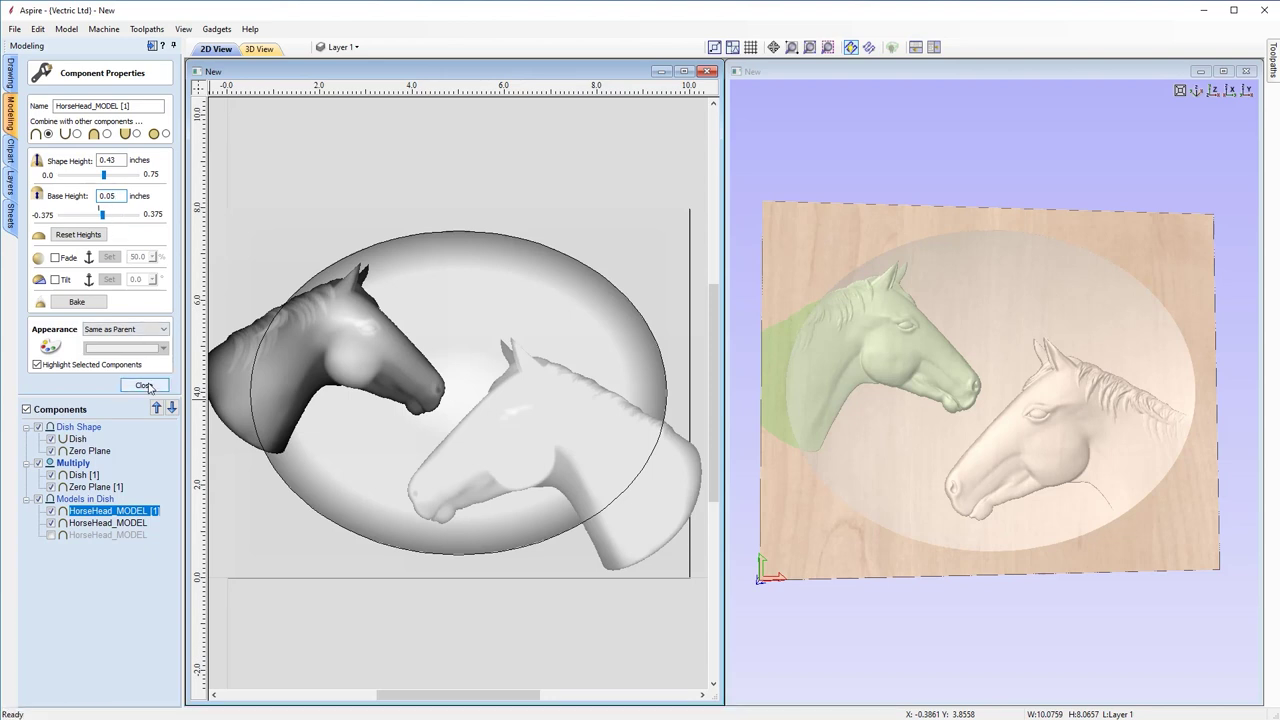
pyautogui.click(145, 386)
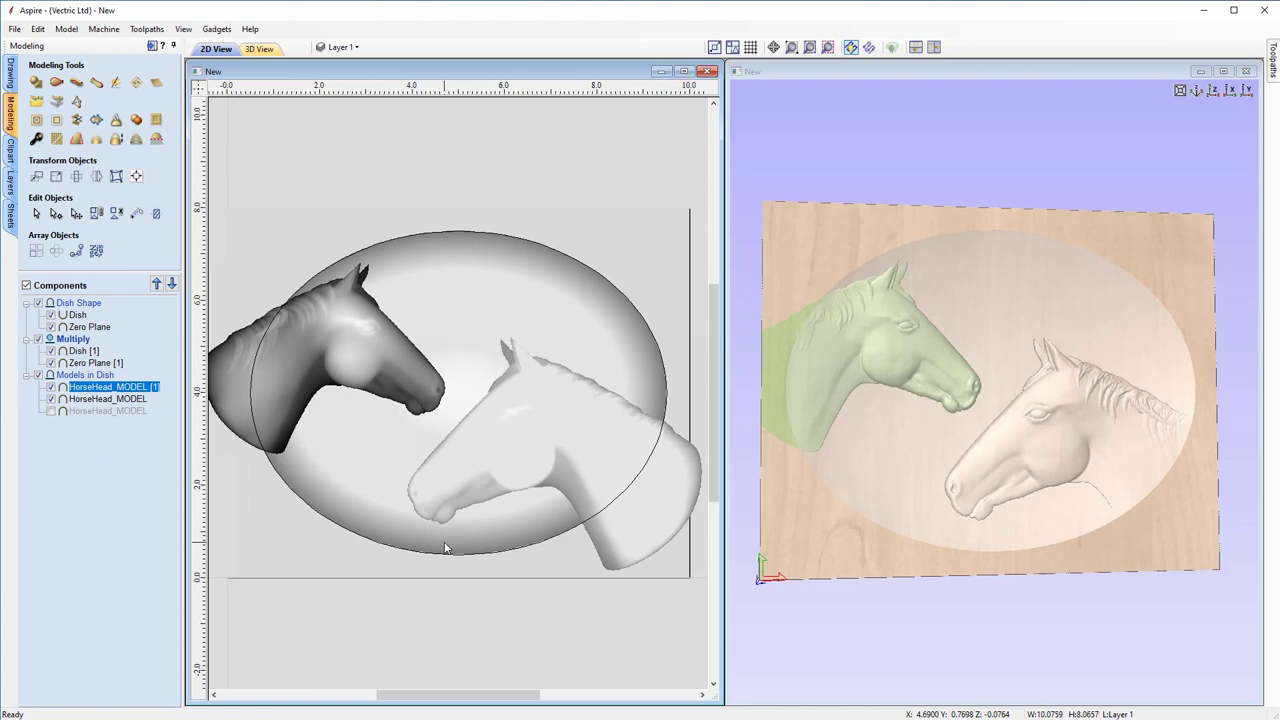
# Compare the two-head relief from above and at an angle, with the modeling plane hidden and shown again.
pyautogui.click(562, 568)
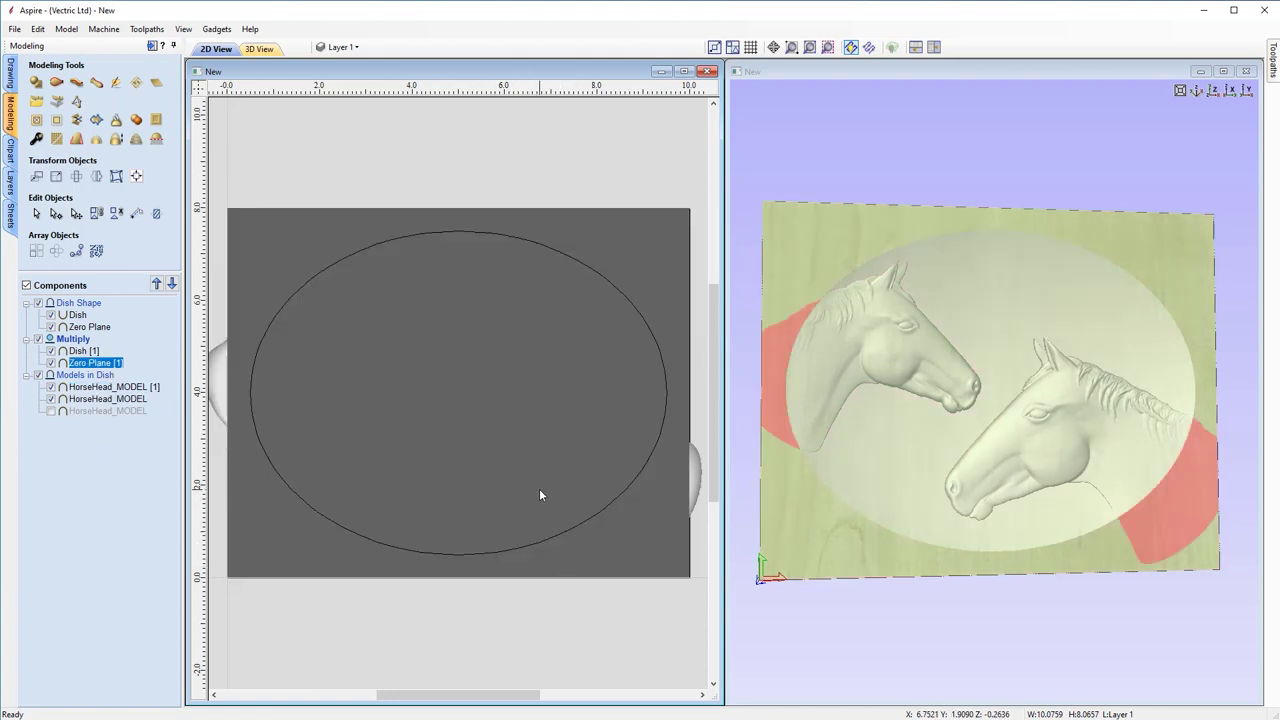
pyautogui.click(130, 388)
pyautogui.moveTo(1007, 525); pyautogui.dragTo(1130, 470)
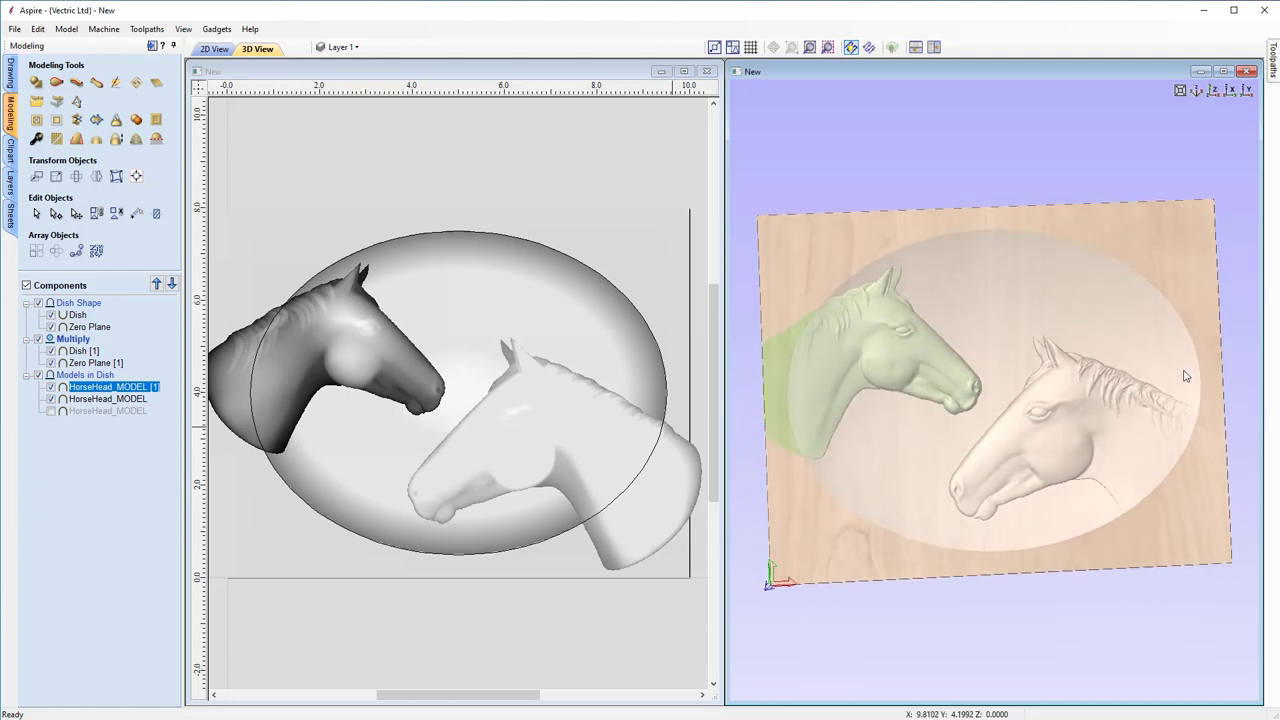
pyautogui.click(1214, 90)
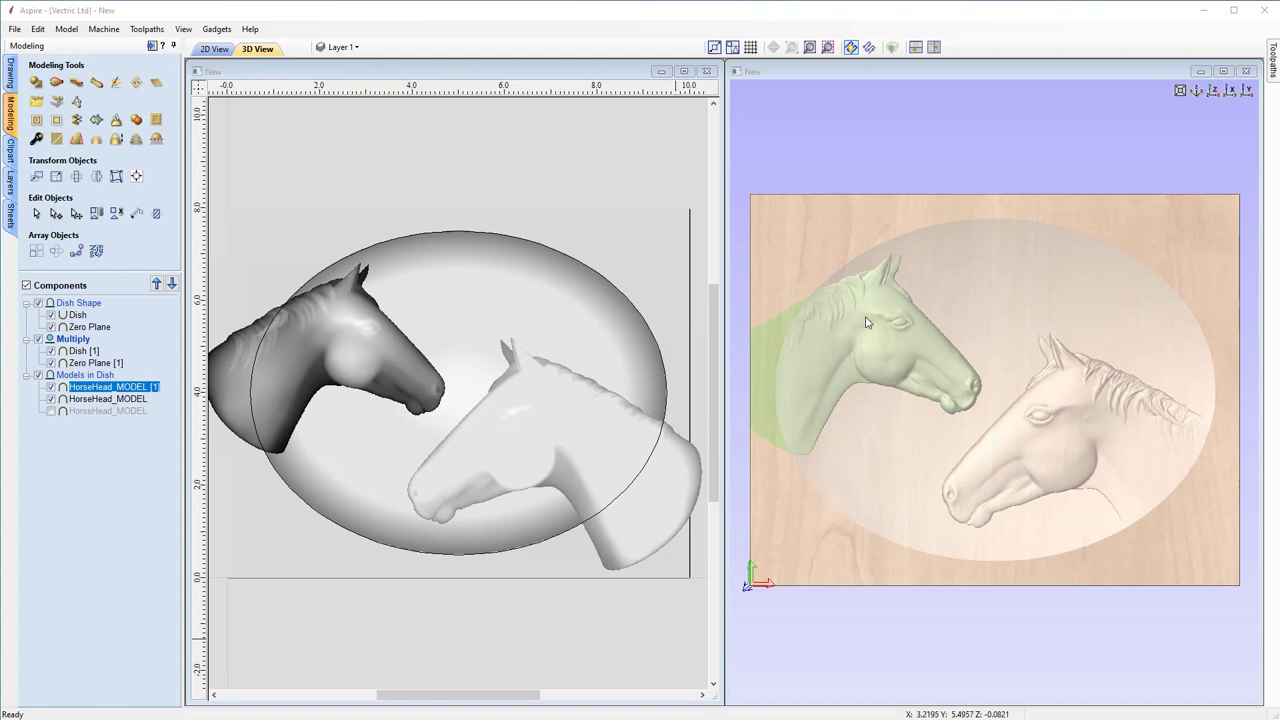
pyautogui.click(184, 32)
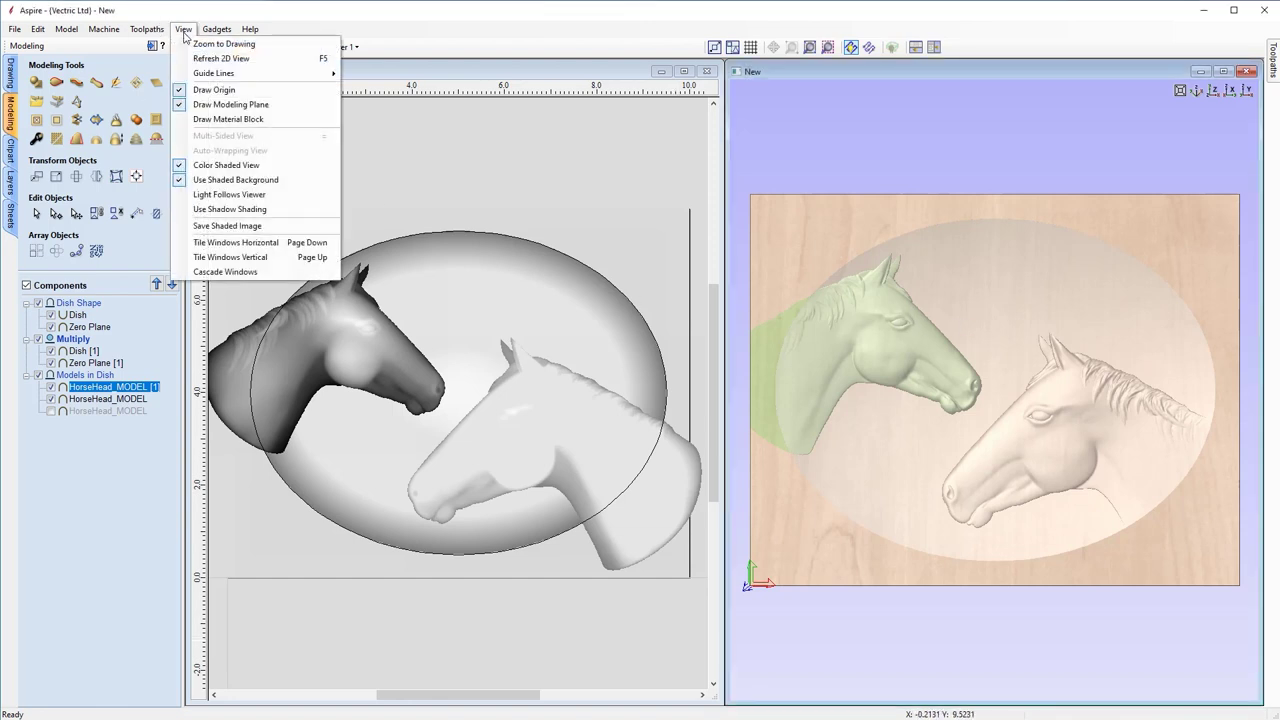
pyautogui.click(211, 105)
pyautogui.moveTo(1038, 565)
pyautogui.mouseDown()
pyautogui.moveTo(1022, 444)
pyautogui.moveTo(1050, 480)
pyautogui.moveTo(1160, 550)
pyautogui.moveTo(882, 503)
pyautogui.mouseUp()
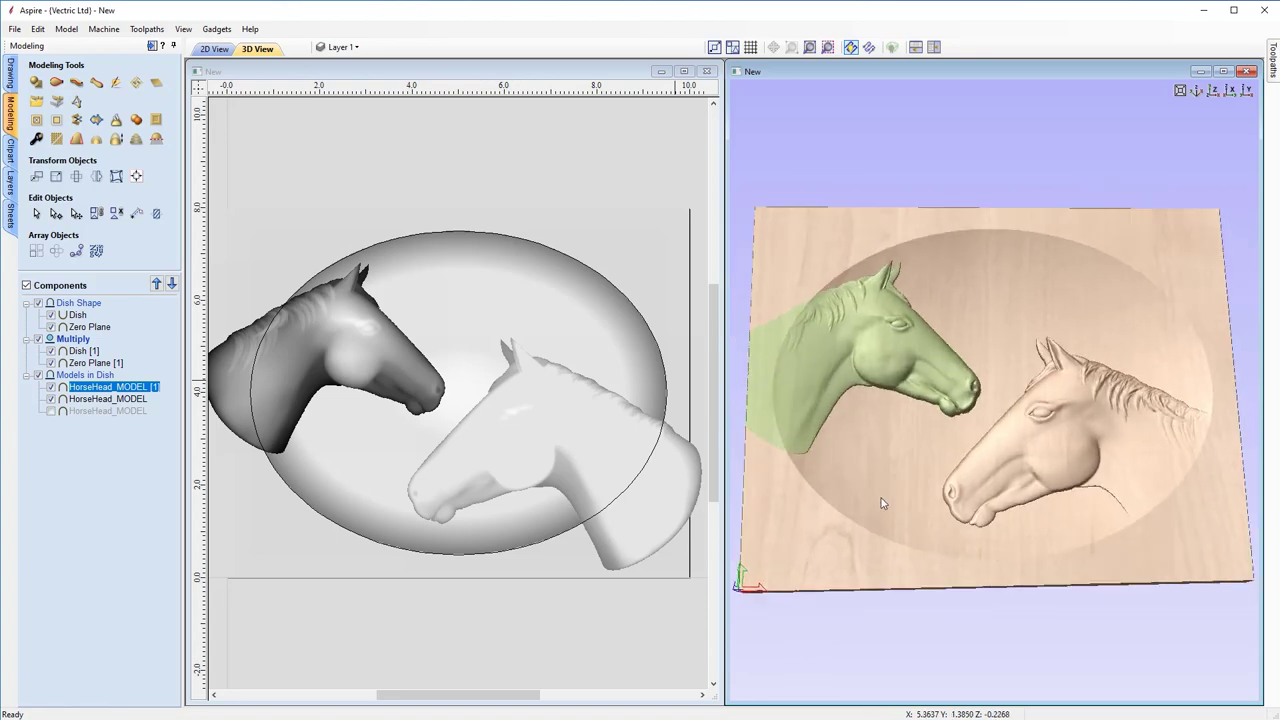
pyautogui.click(882, 503)
pyautogui.moveTo(1100, 420); pyautogui.dragTo(1100, 570)
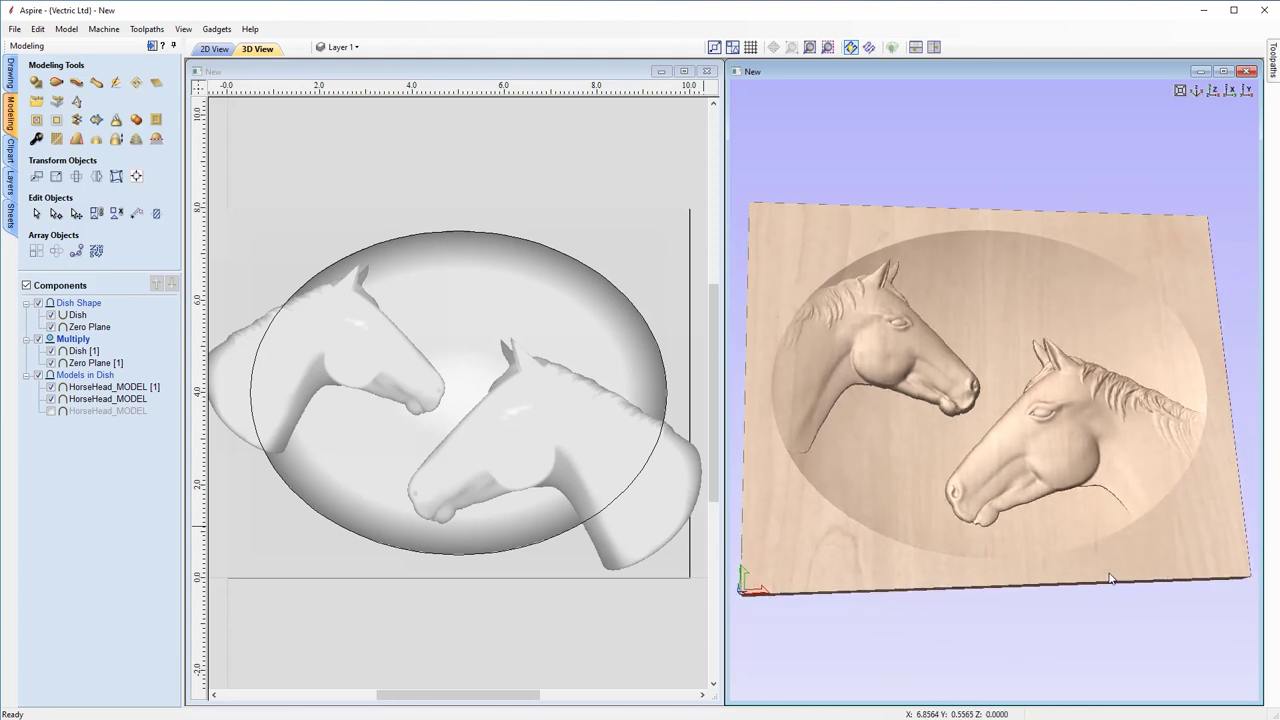
pyautogui.click(183, 29)
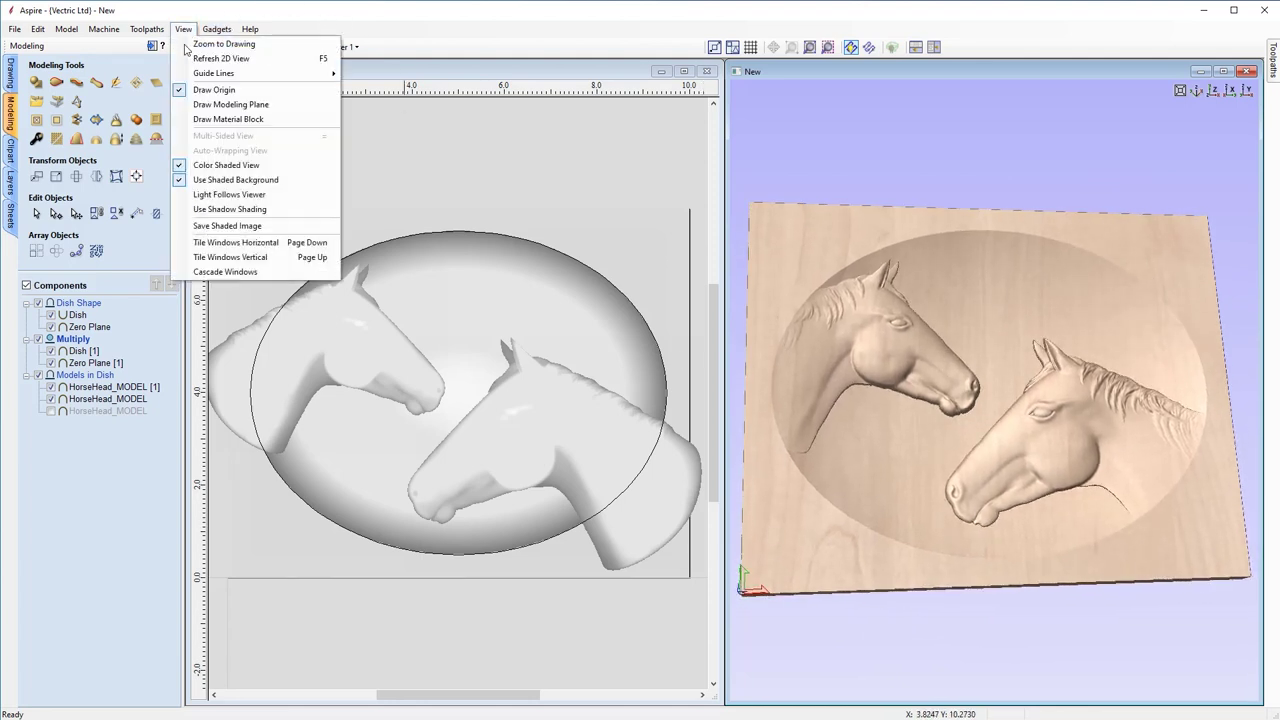
pyautogui.click(217, 109)
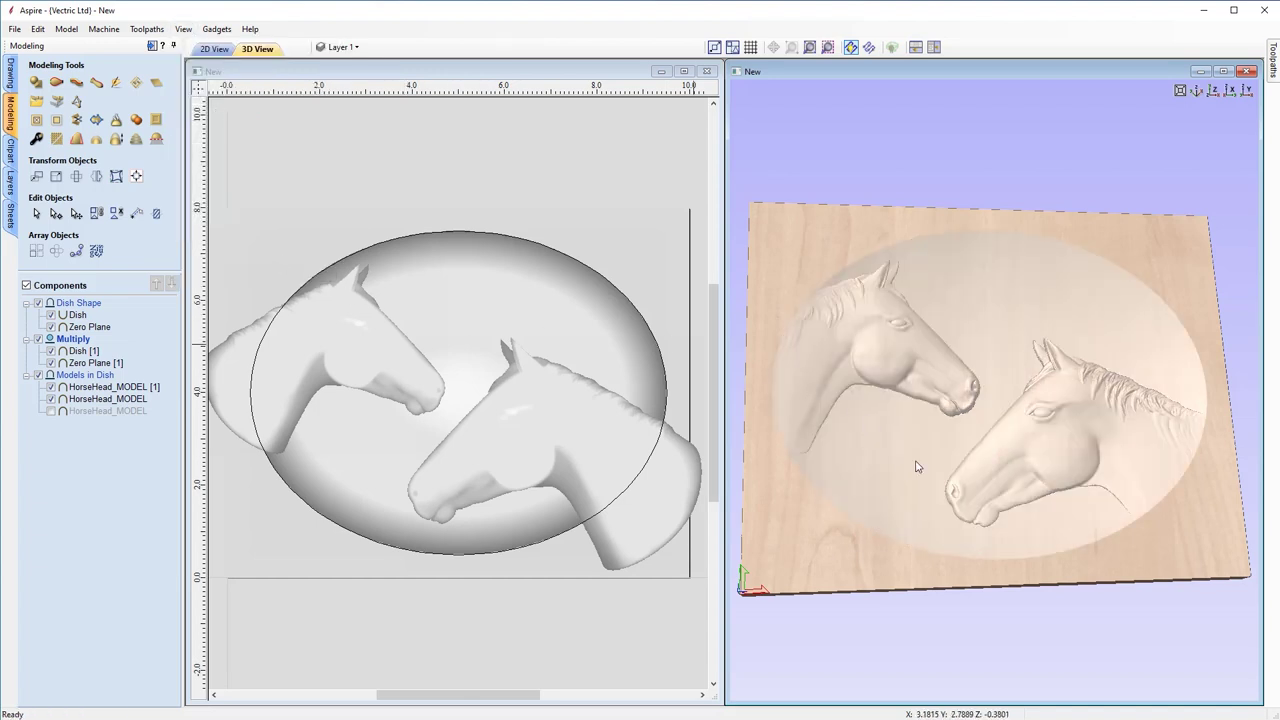
pyautogui.moveTo(886, 470); pyautogui.dragTo(880, 480)
pyautogui.moveTo(1086, 554); pyautogui.dragTo(1090, 550)
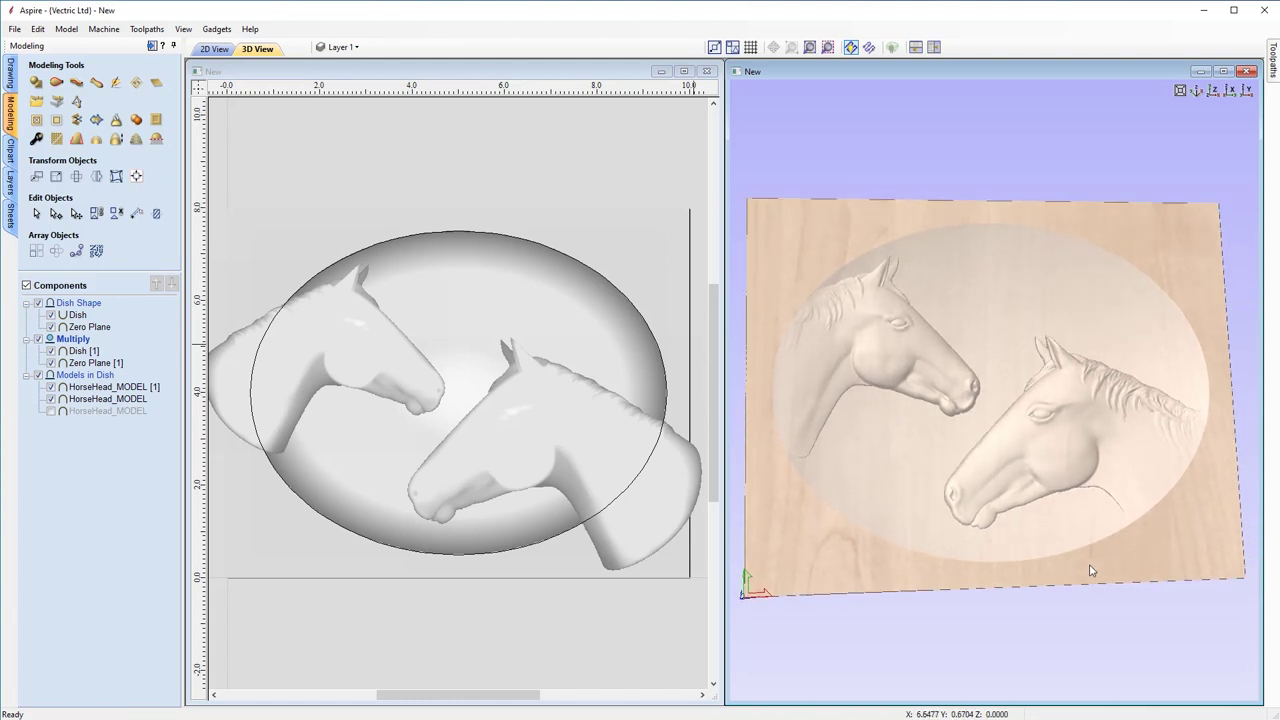
# Hide both smaller horse heads, show the original large HorseHead_MODEL component instead, and look straight down on the board.
pyautogui.click(51, 387)
pyautogui.click(51, 399)
pyautogui.click(51, 411)
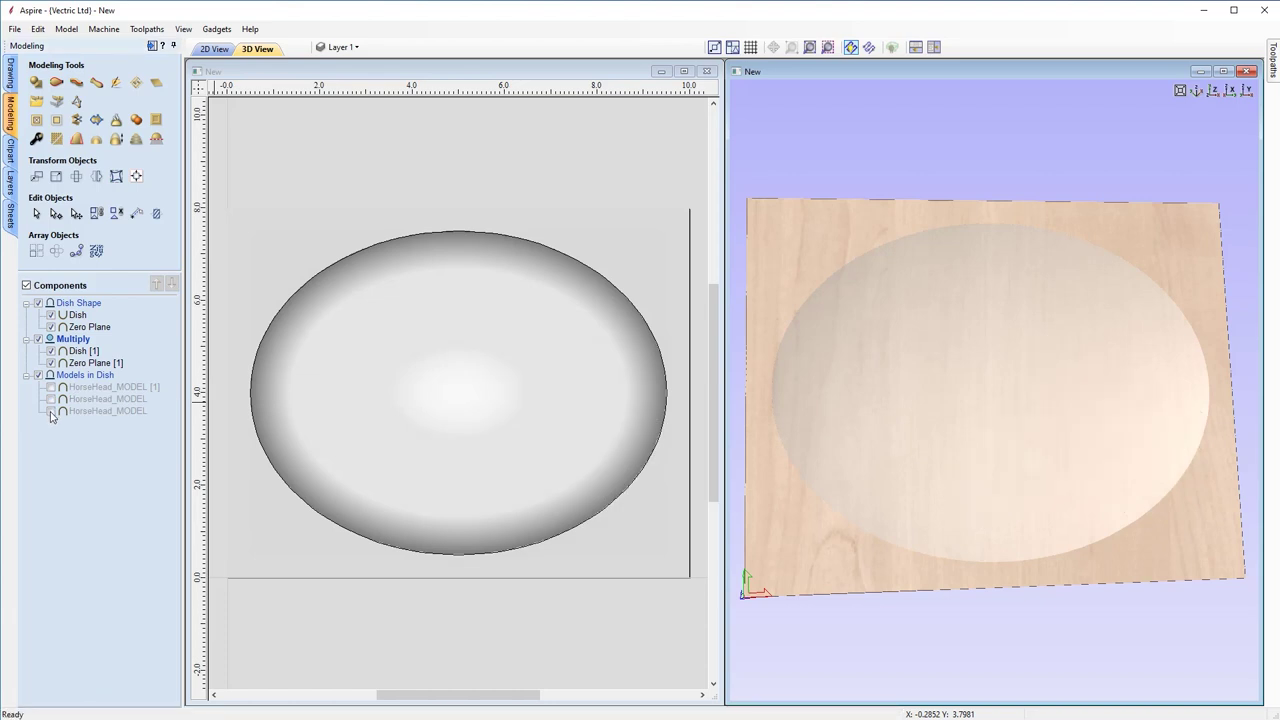
pyautogui.click(51, 411)
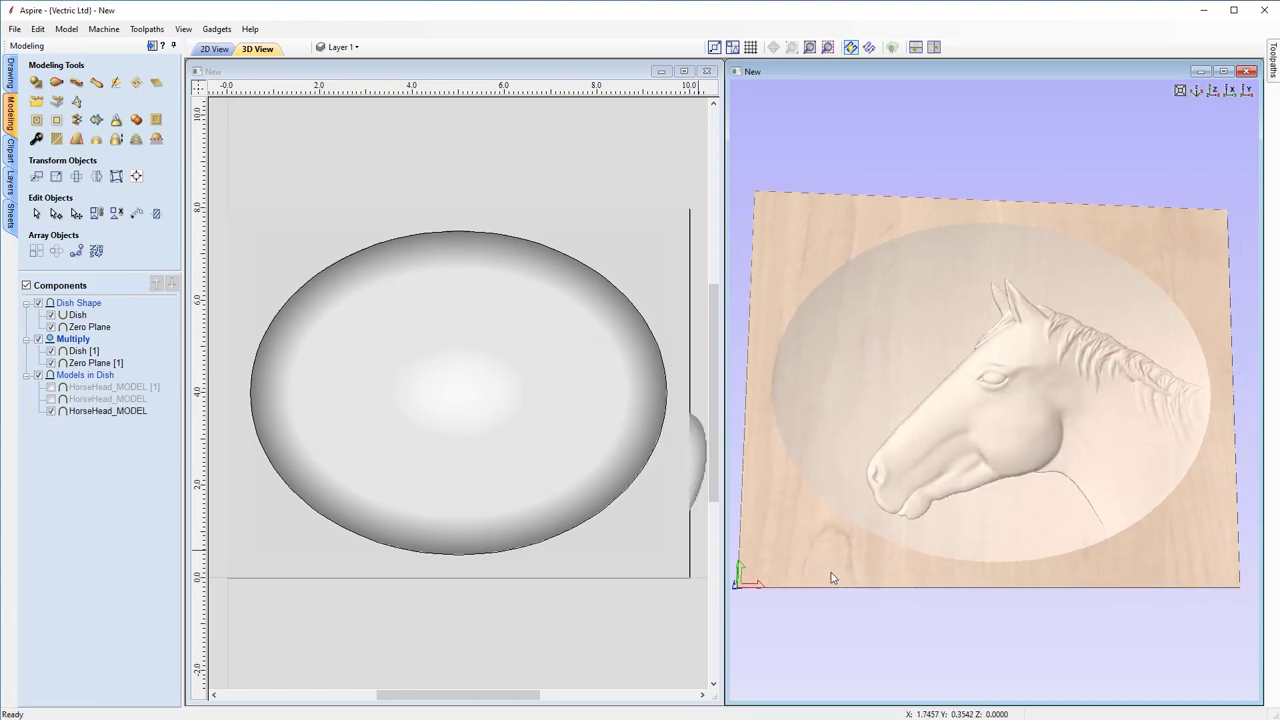
pyautogui.click(1213, 91)
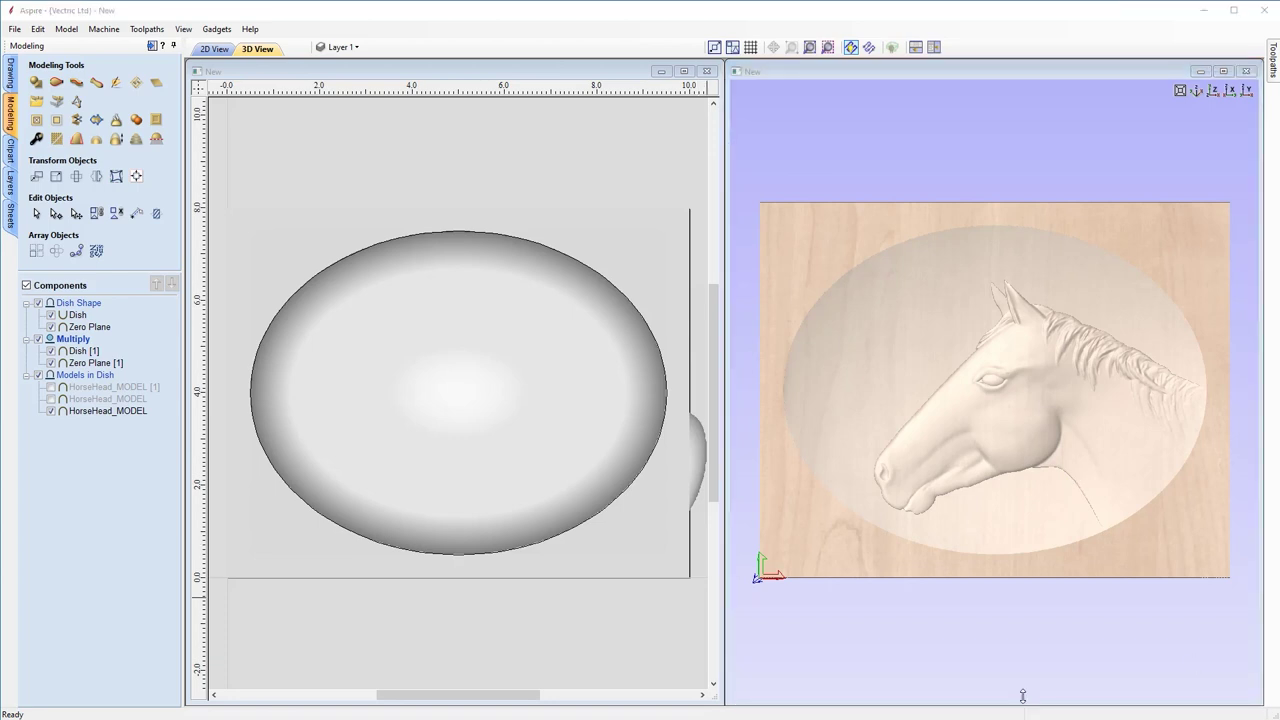
# Save the project as Dish_3D_Modeling.crv3d in the Creating_a_Dished_Recess_FILES folder, replacing the existing file.
pyautogui.click(15, 29)
pyautogui.click(56, 117)
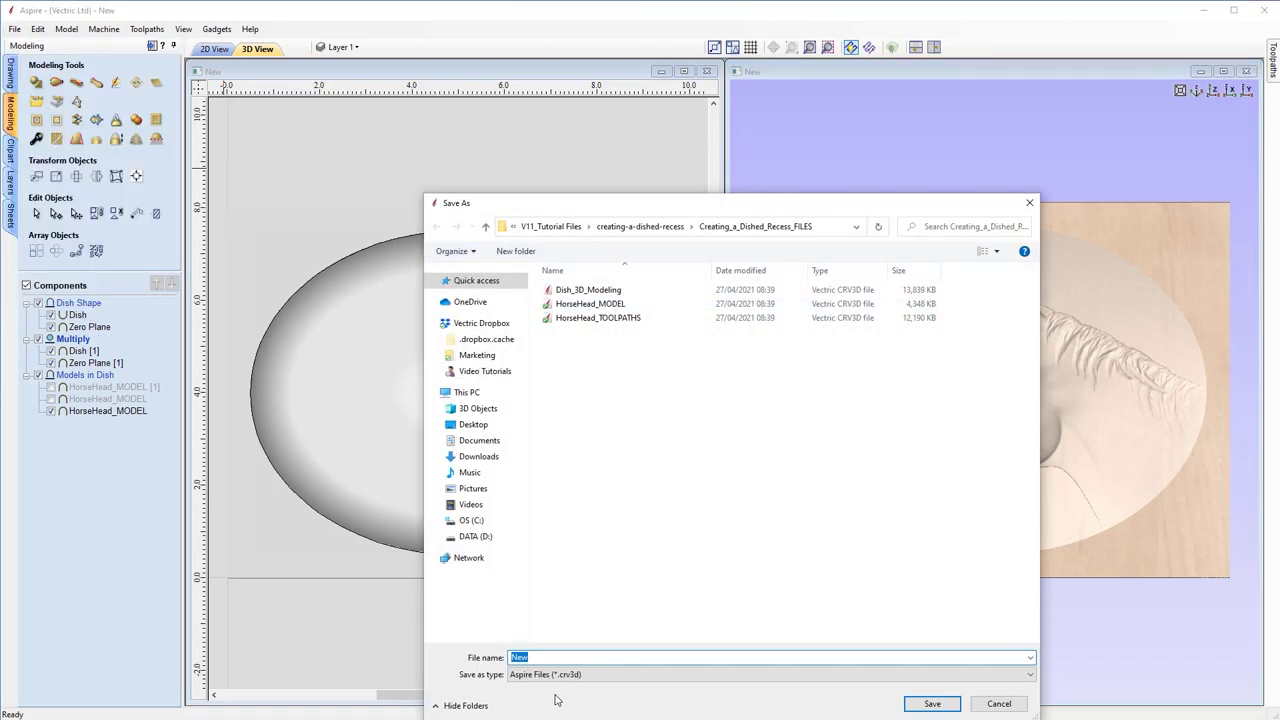
pyautogui.write('Dis')
pyautogui.press('Down')
pyautogui.press('Return')
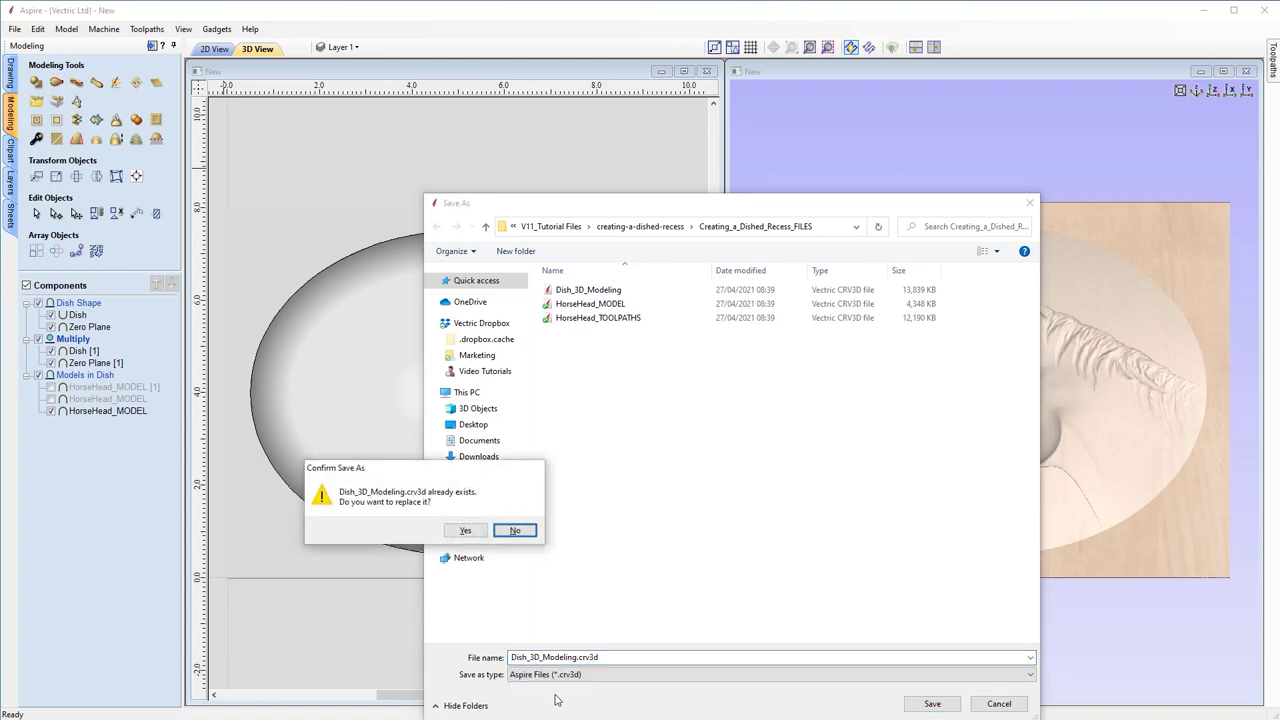
pyautogui.click(465, 530)
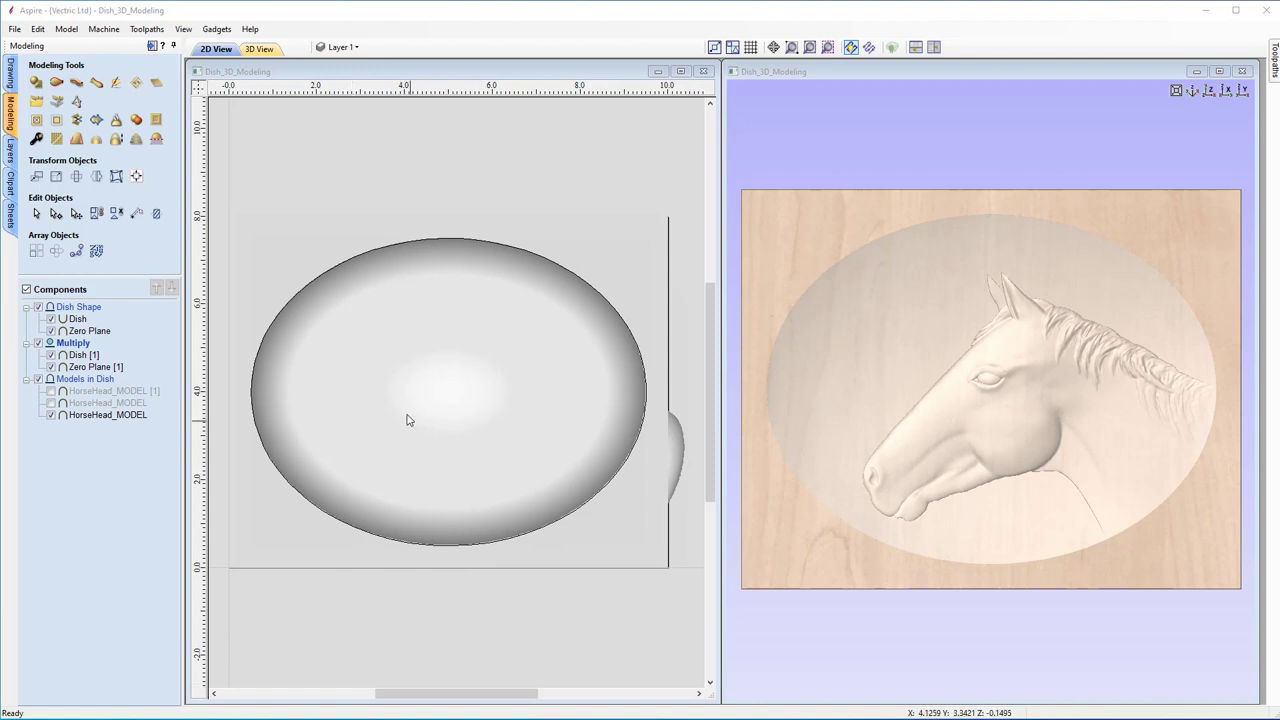
# In the material setup, set the rapid clearance and the home position's Z gap above material to 0.5 inches, and update the plunge gap.
pyautogui.click(152, 46)
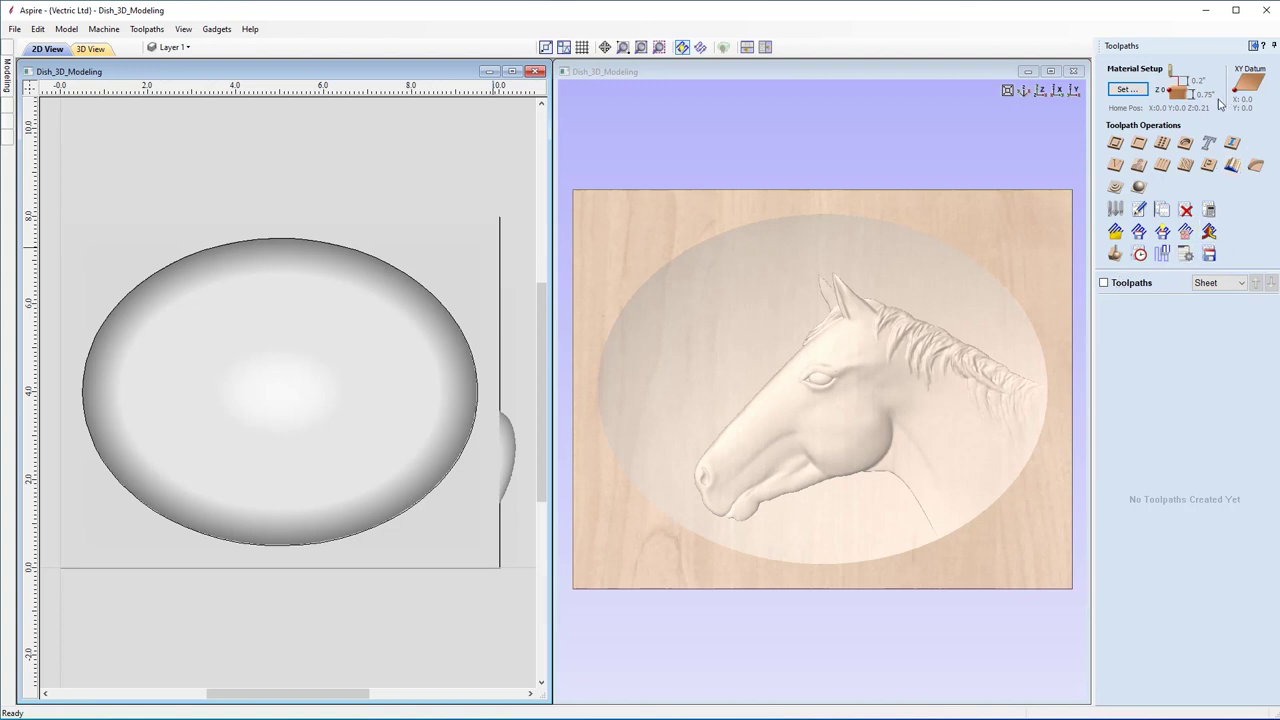
pyautogui.click(1125, 90)
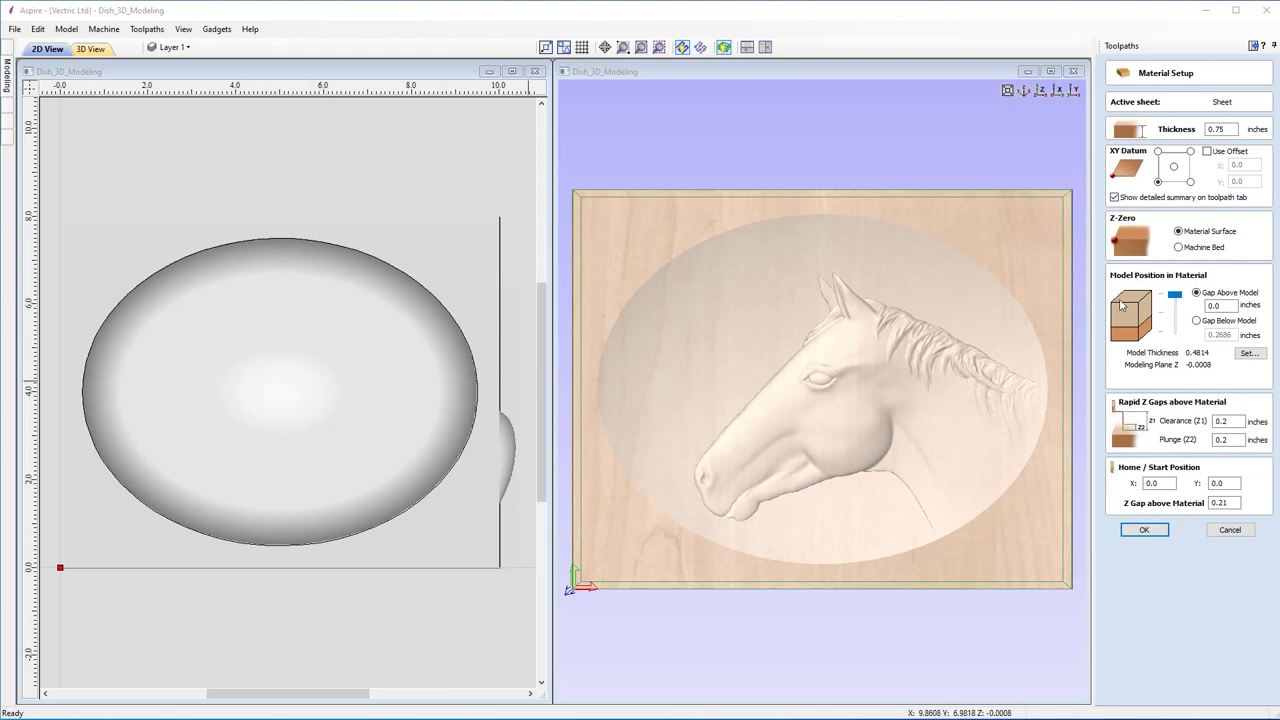
pyautogui.click(1175, 296)
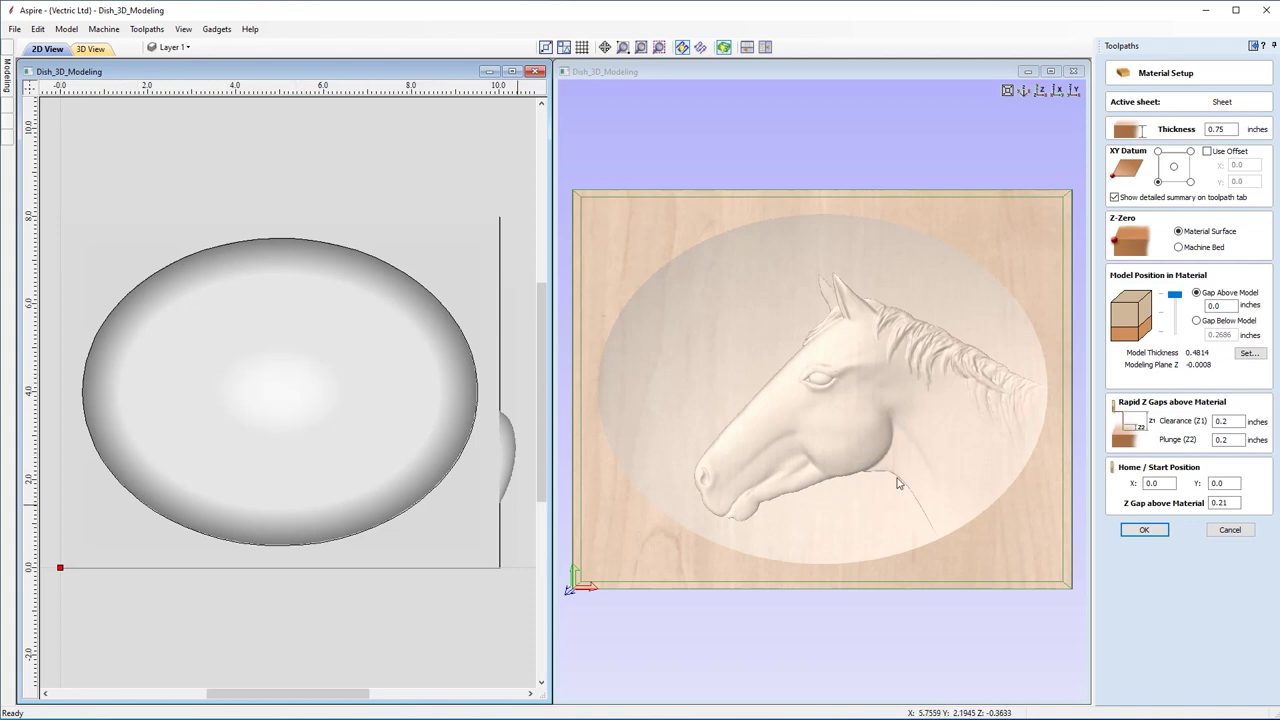
pyautogui.click(1230, 422)
pyautogui.click(1239, 440)
pyautogui.click(1238, 503)
pyautogui.click(1162, 532)
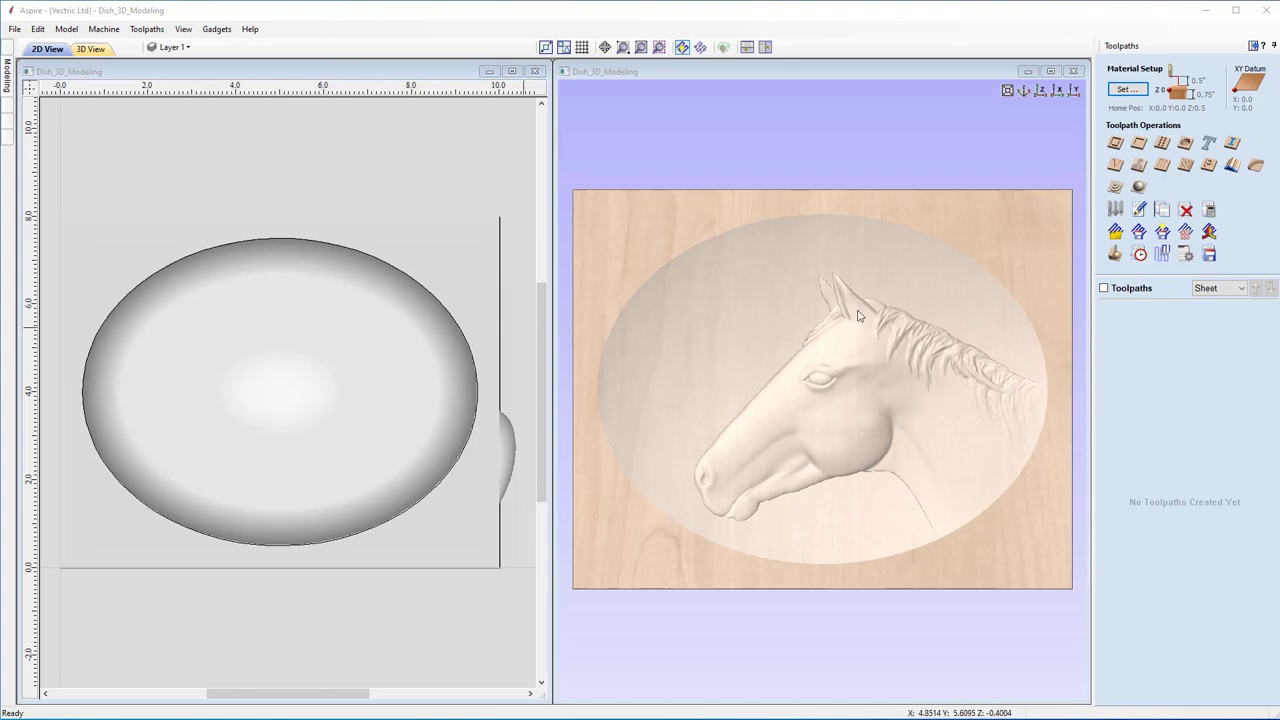
# Calculate a raster finish machining toolpath named 3D Finish - .125 with the 1/8" ball nose, limited to the selected oval vector.
pyautogui.click(1139, 189)
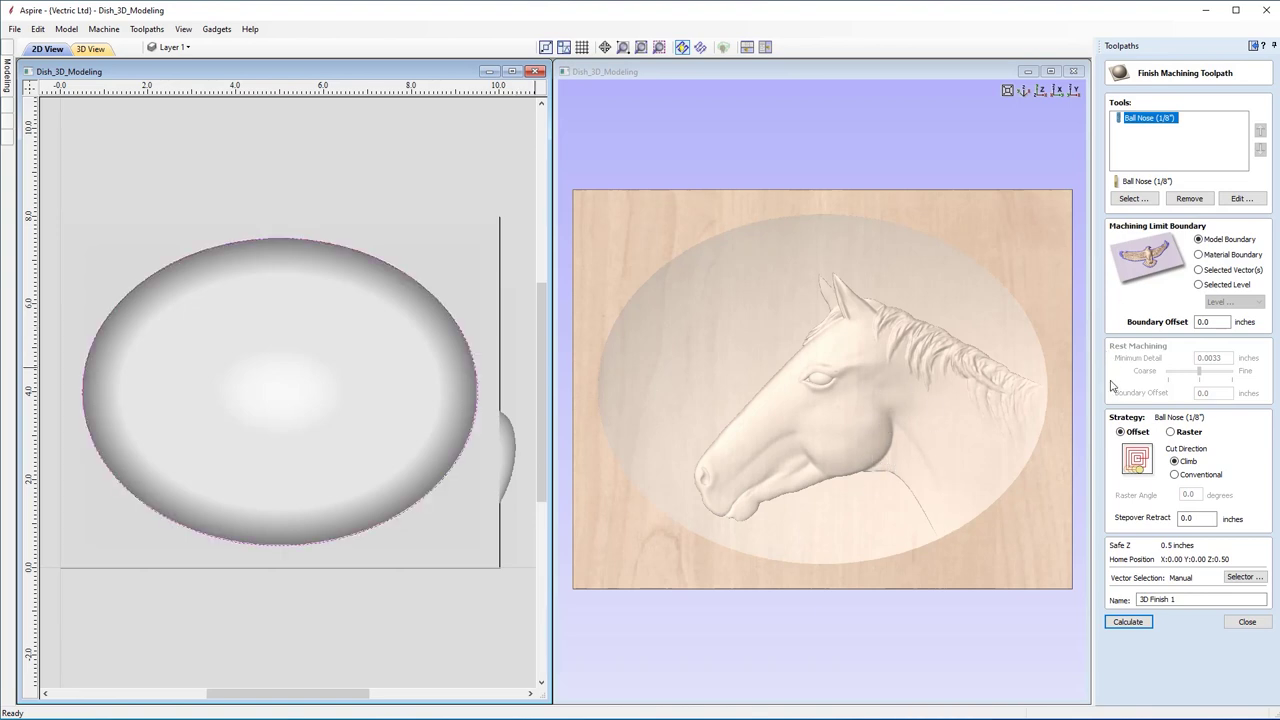
pyautogui.click(1198, 270)
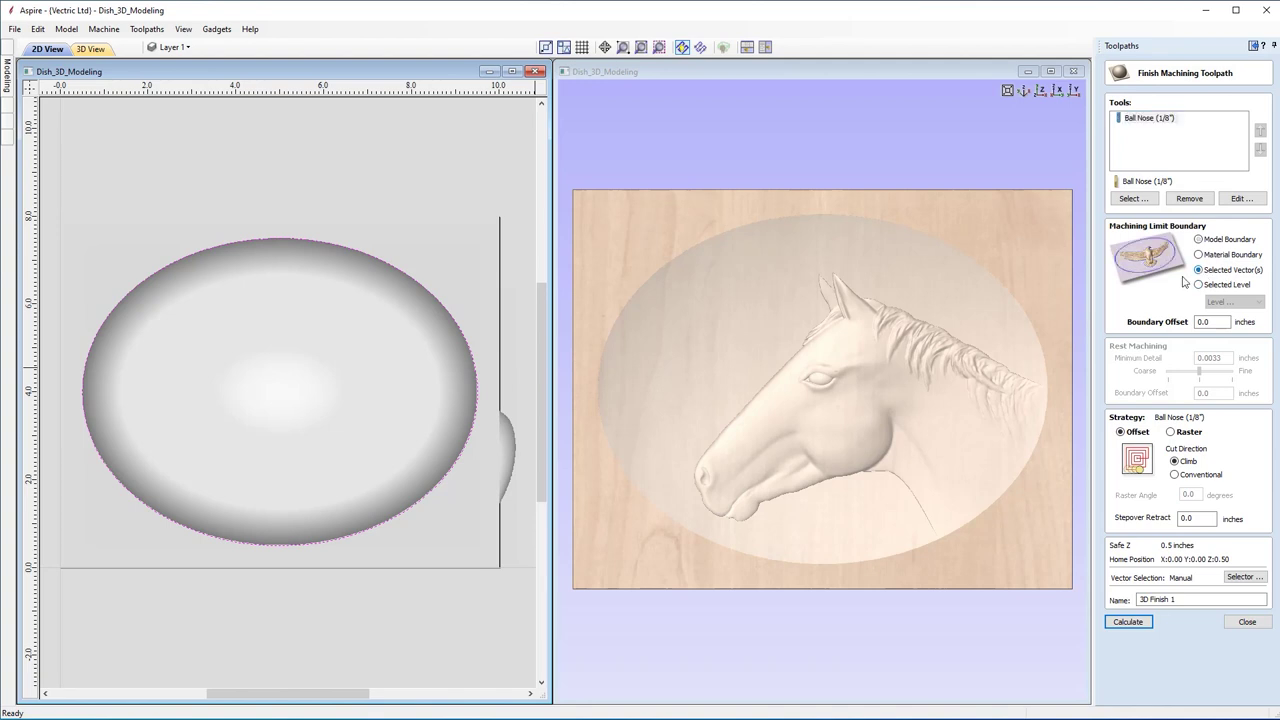
pyautogui.click(471, 350)
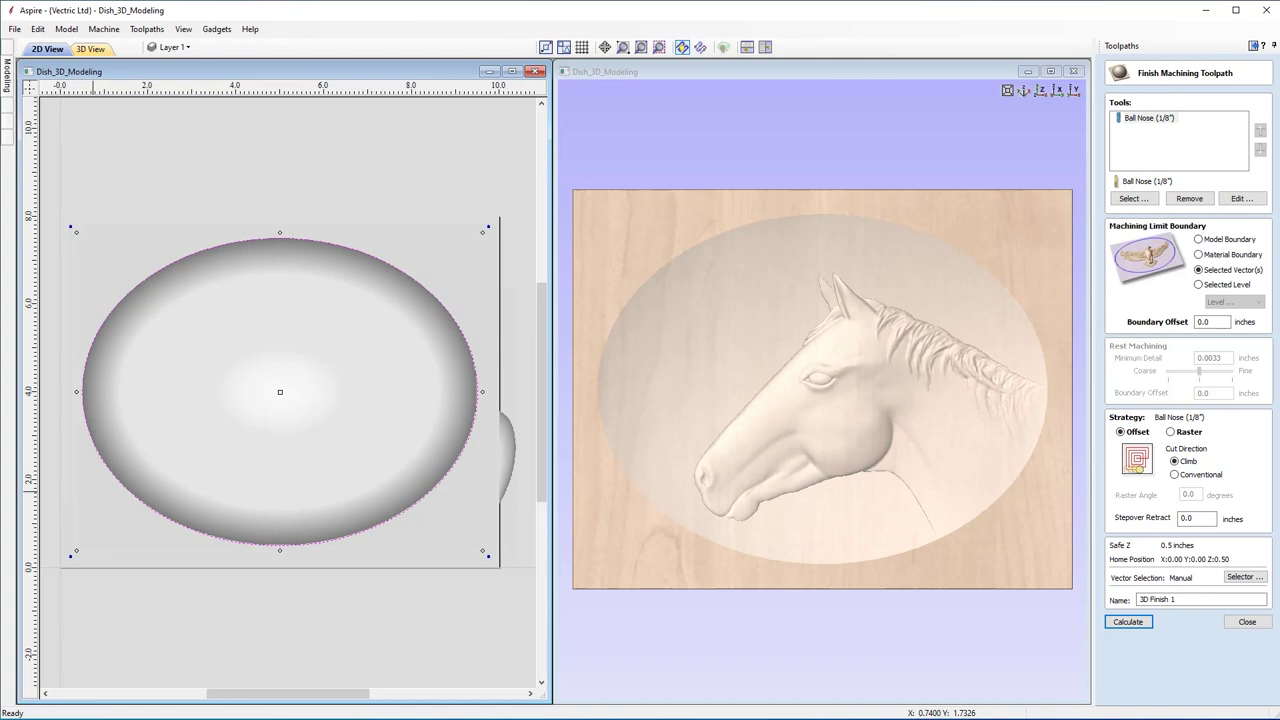
pyautogui.click(1170, 431)
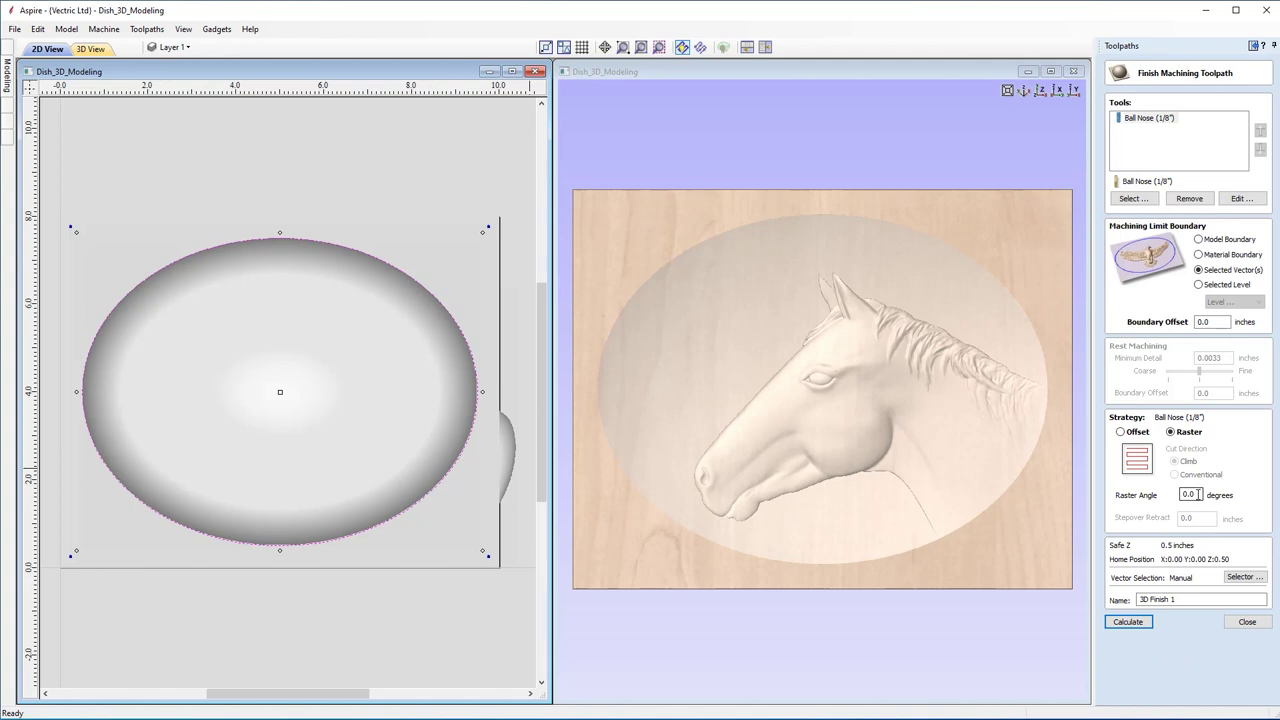
pyautogui.click(1198, 600)
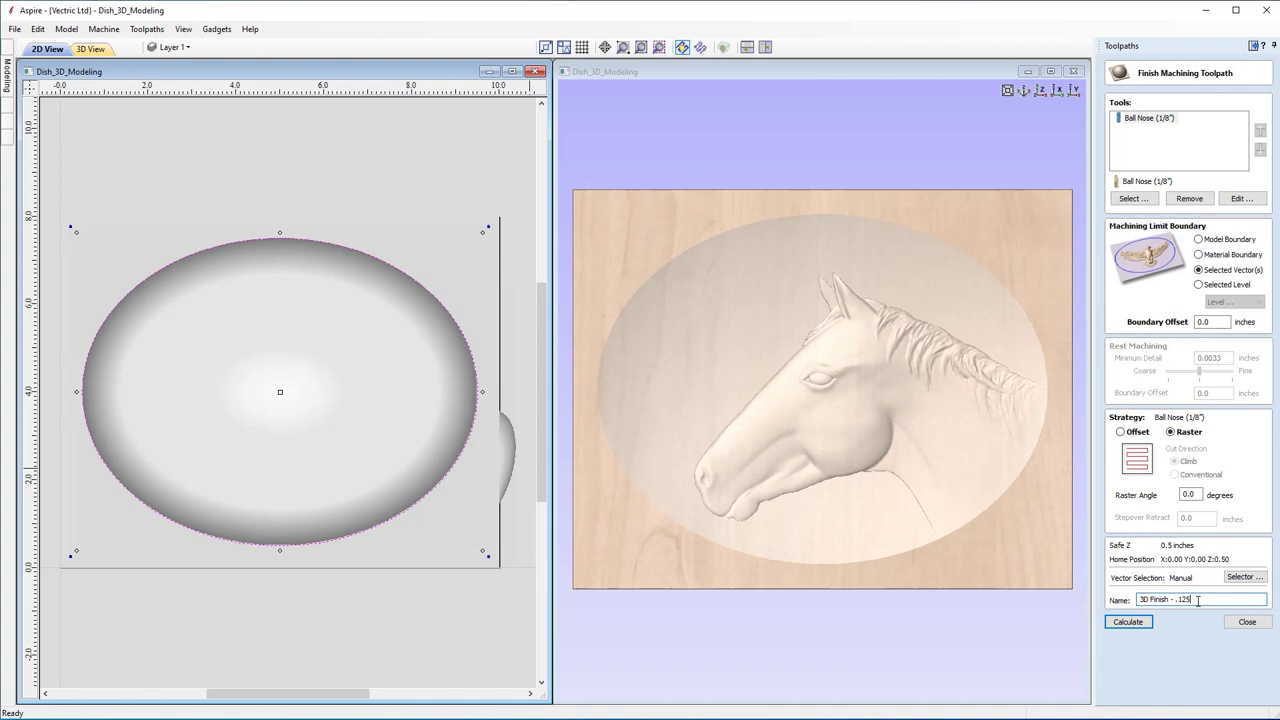
pyautogui.click(1136, 624)
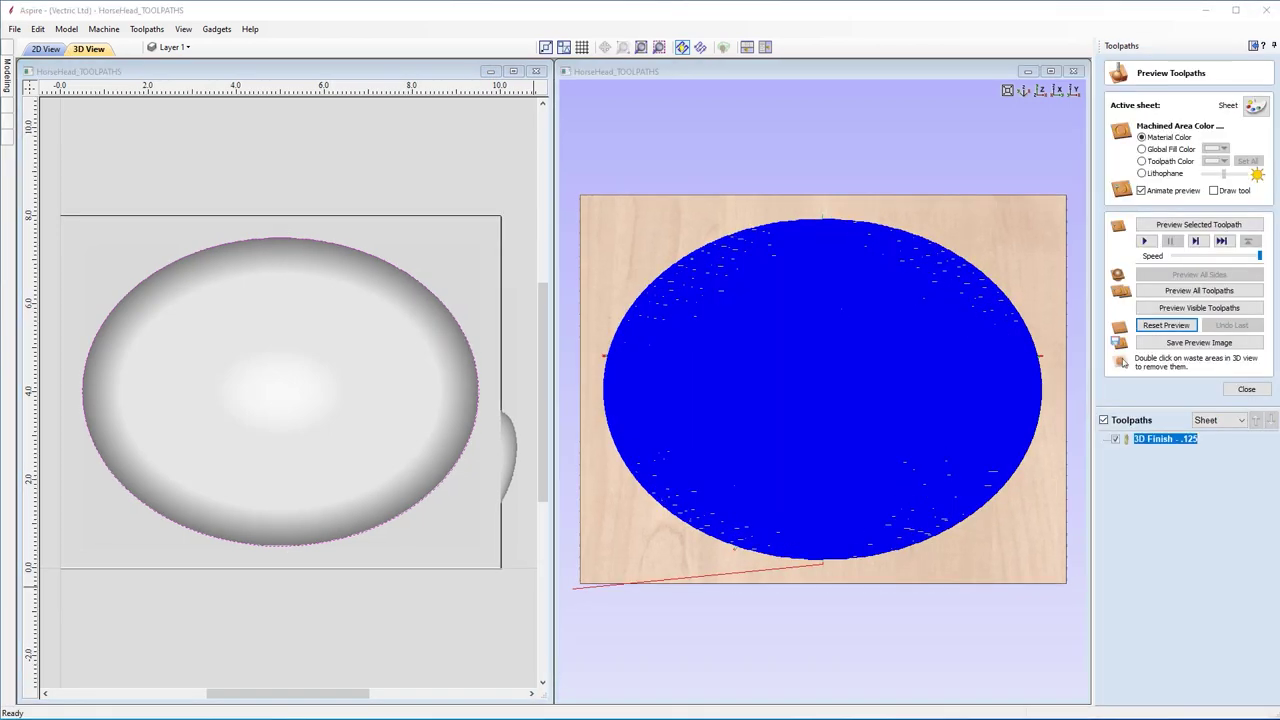
# Rename the finish toolpath as 3D Finish - .125BEM.
pyautogui.rightClick(1190, 447)
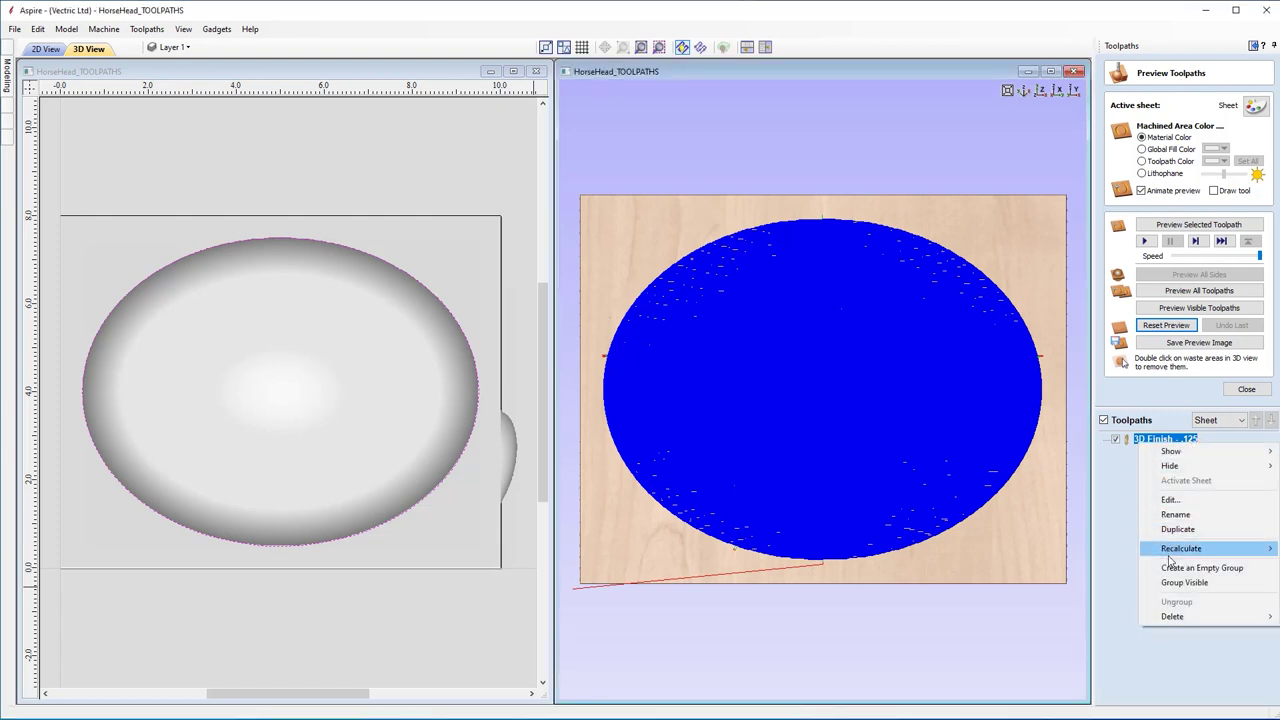
pyautogui.click(1178, 514)
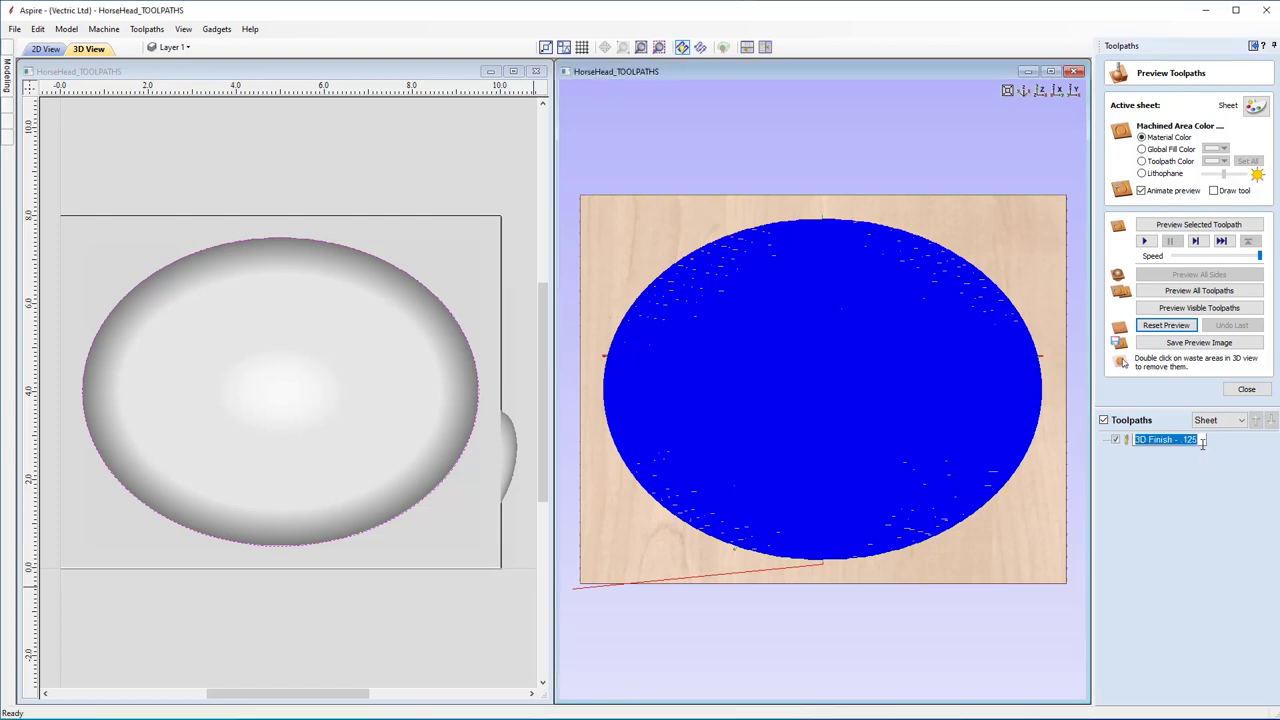
pyautogui.press('End')
pyautogui.write('BEM')
pyautogui.press('Return')
# Preview the selected finish toolpath on the board and check the carved relief from an angle and from straight above.
pyautogui.click(1195, 226)
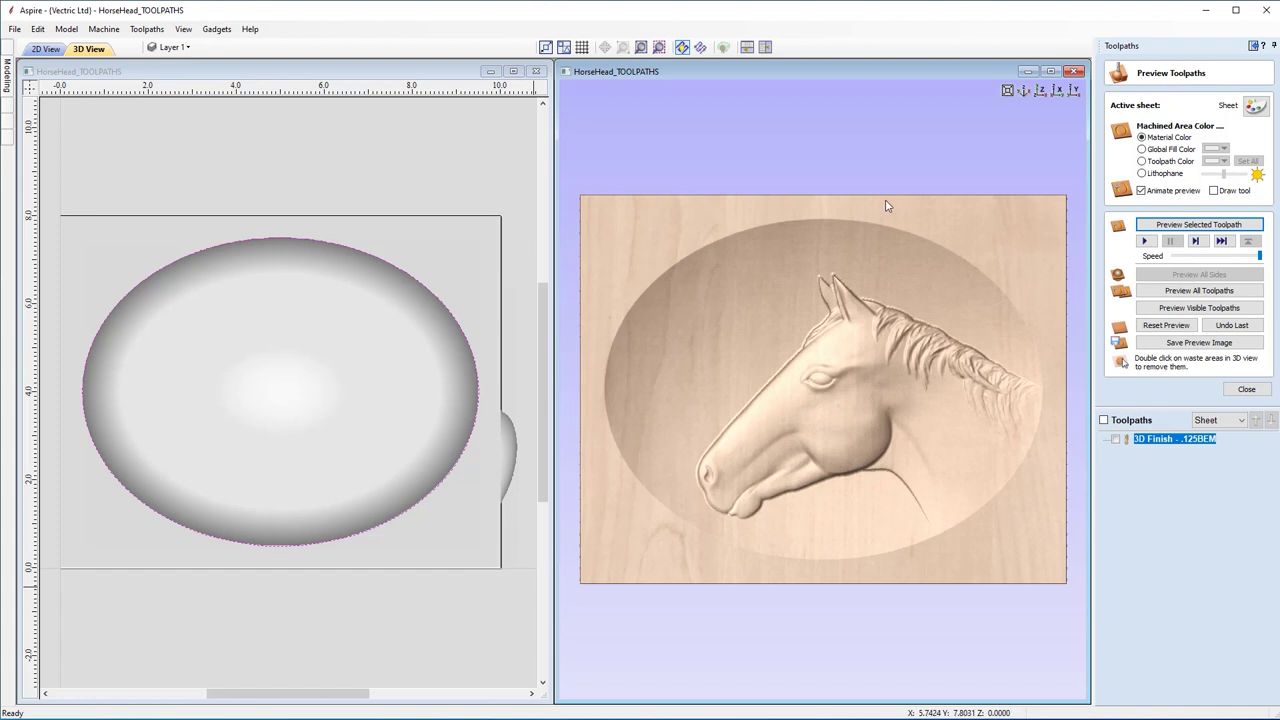
pyautogui.moveTo(871, 583); pyautogui.dragTo(1040, 480)
pyautogui.click(1040, 91)
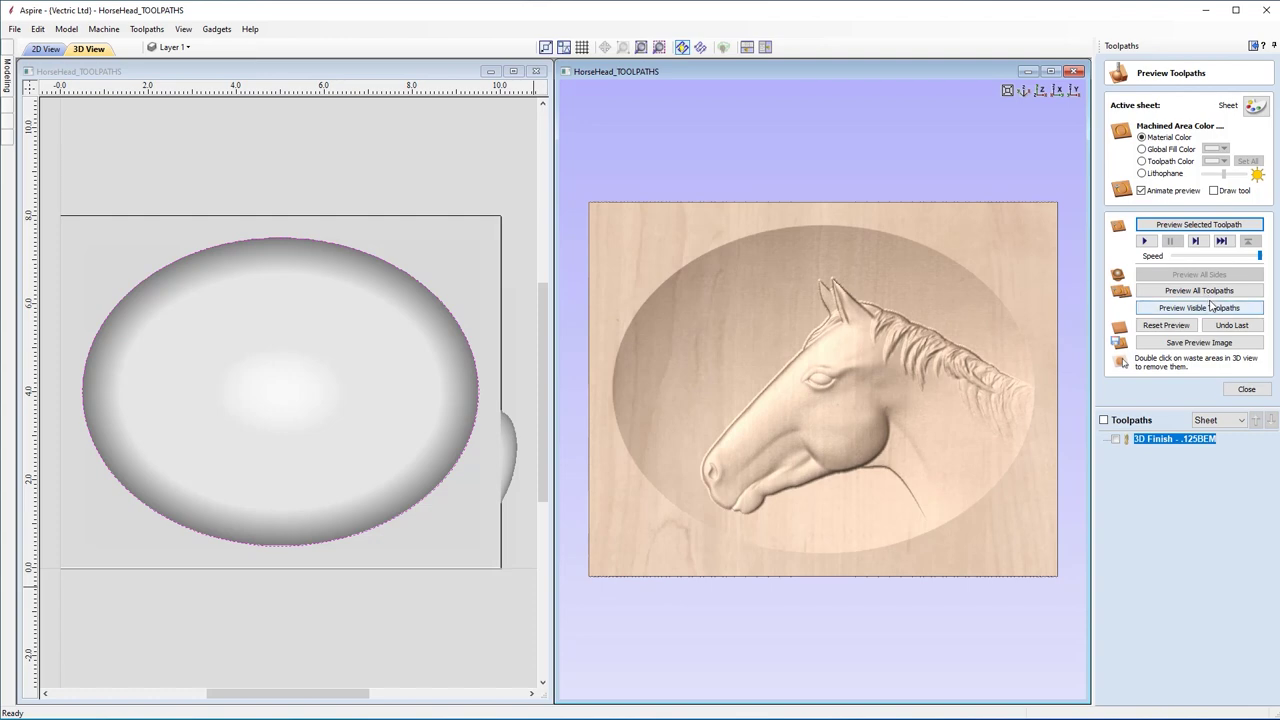
# Save the project as HorseHead_TOOLPATHS.crv3d in the Creating_a_Dished_Recess_FILES folder, replacing the existing file.
pyautogui.click(15, 29)
pyautogui.click(63, 118)
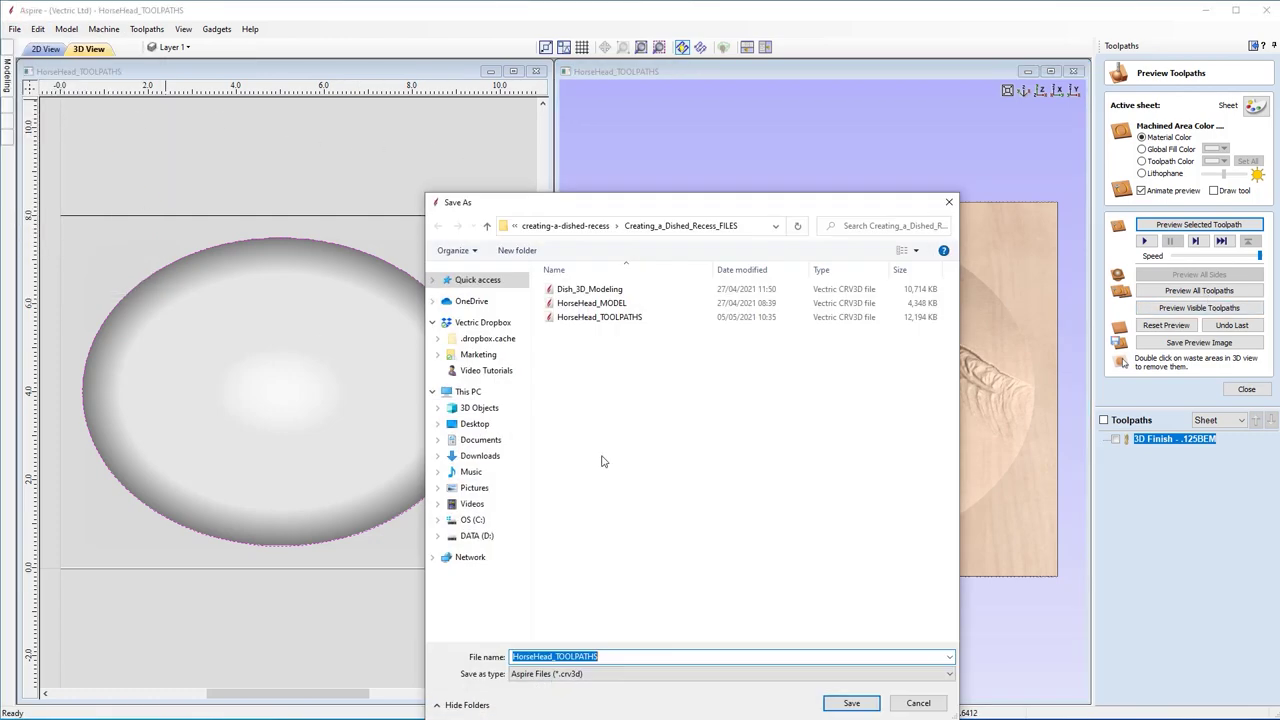
pyautogui.click(610, 660)
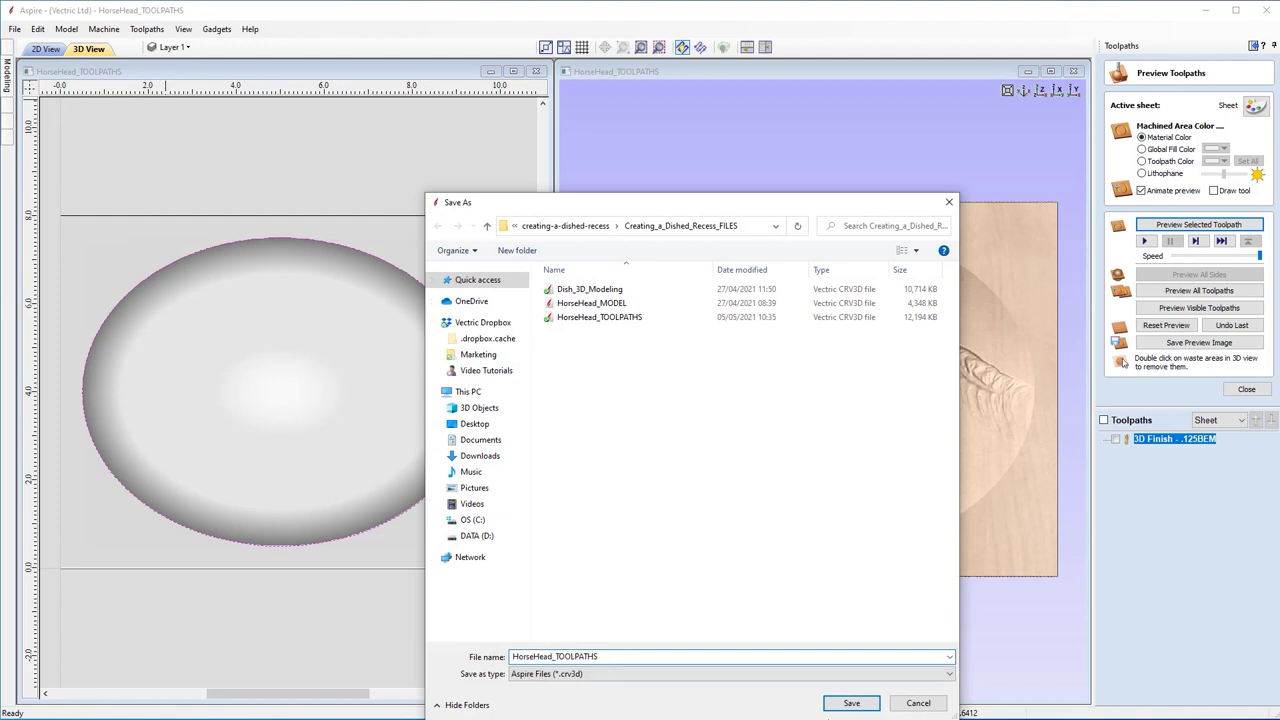
pyautogui.click(855, 705)
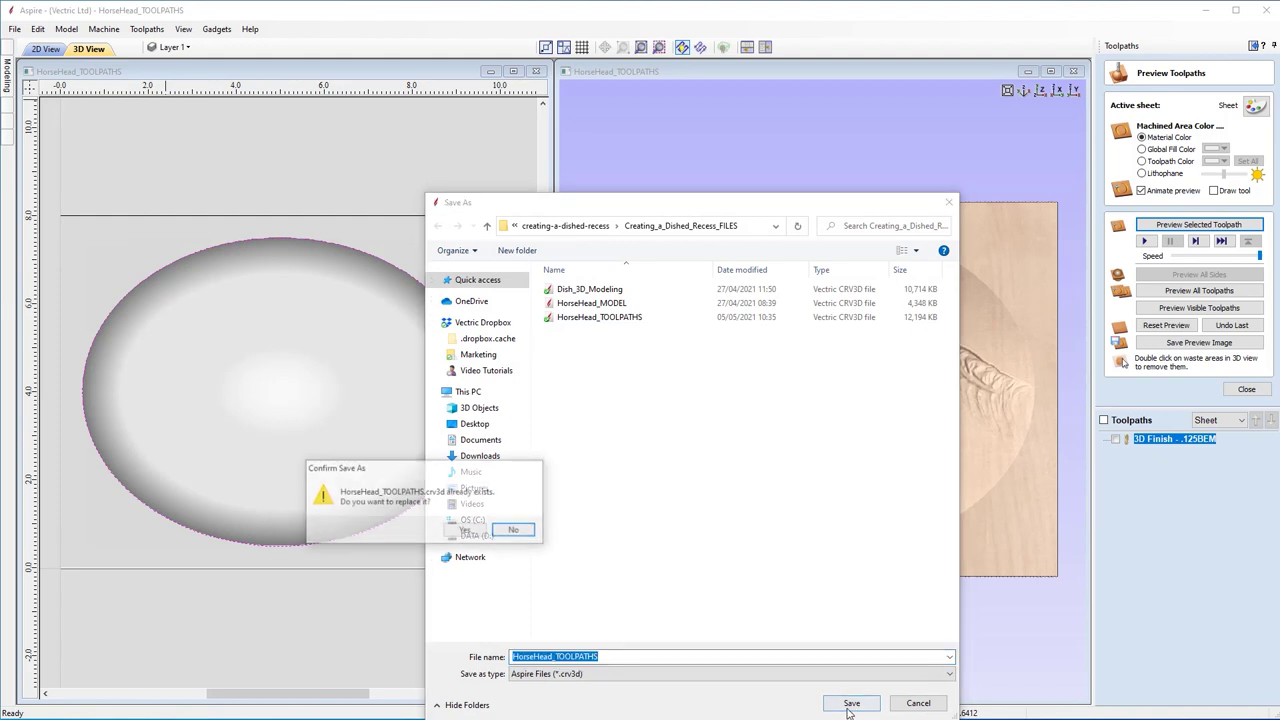
pyautogui.click(464, 531)
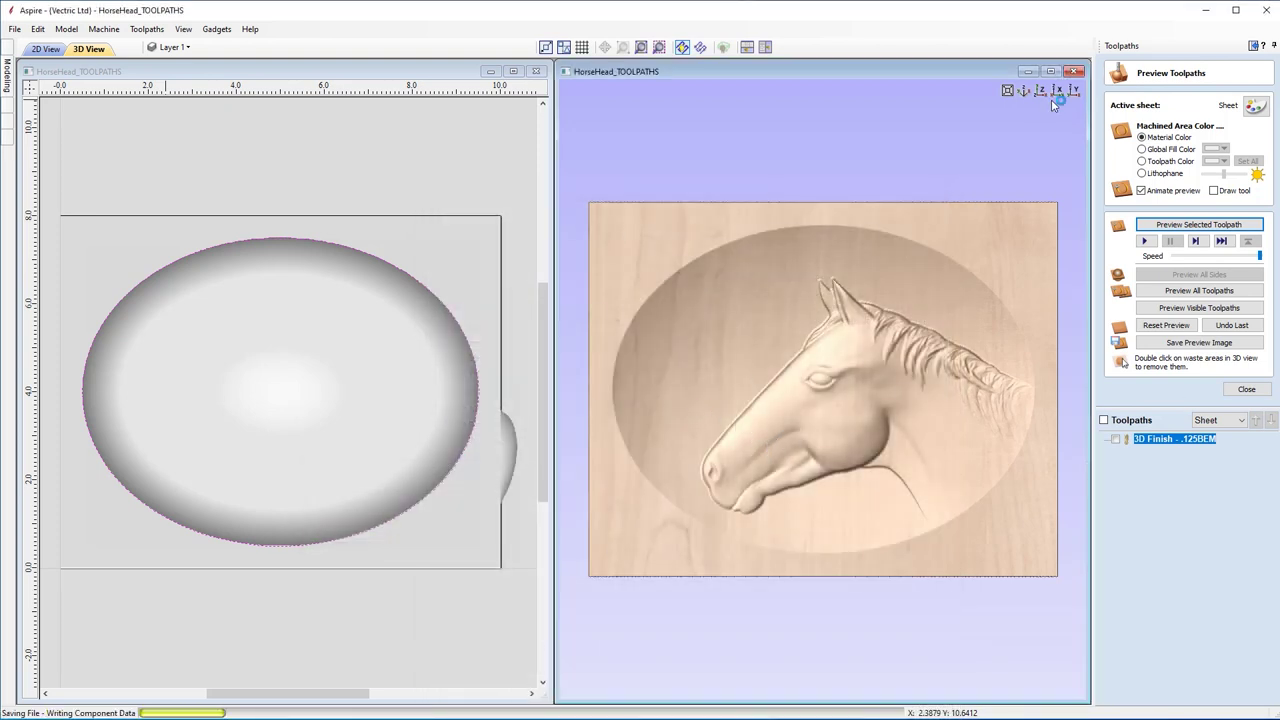
# Enlarge the 3D view to fill the workspace and examine the previewed horse head carving from slightly different angles.
pyautogui.click(1050, 71)
pyautogui.moveTo(820, 279); pyautogui.dragTo(709, 424)
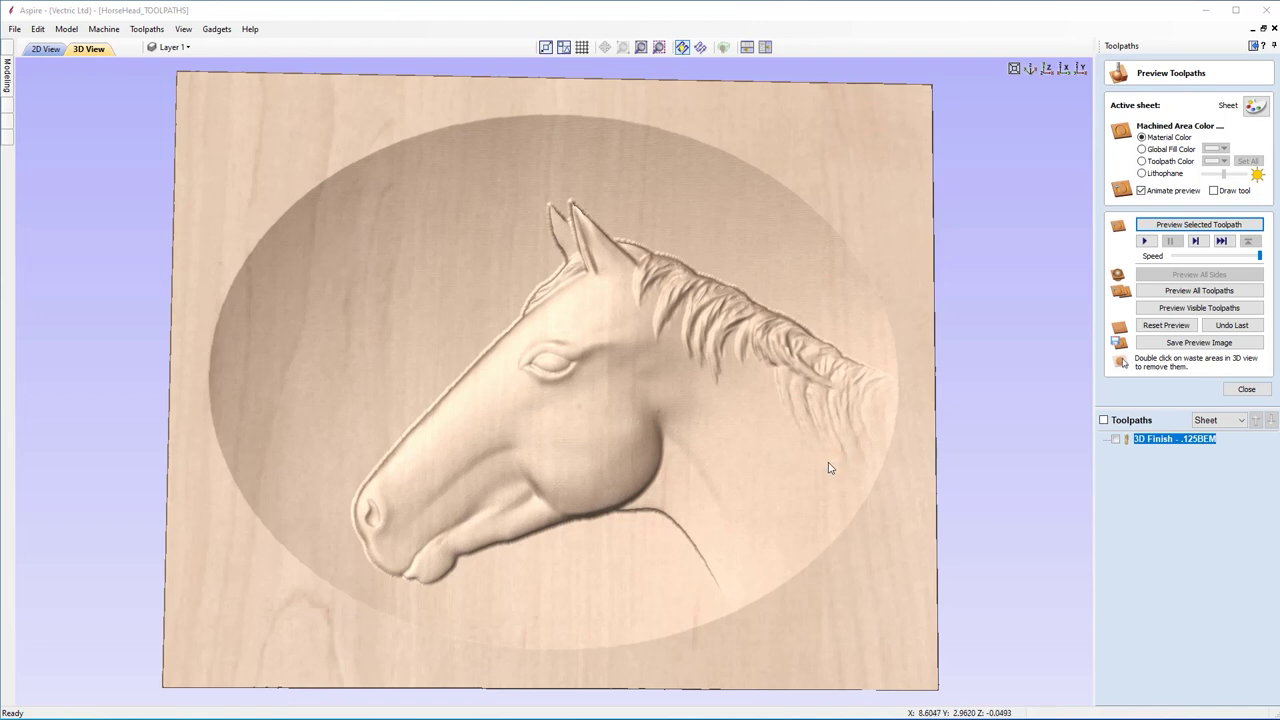
pyautogui.moveTo(509, 609); pyautogui.dragTo(572, 590)
pyautogui.moveTo(898, 510); pyautogui.dragTo(877, 506)
pyautogui.moveTo(432, 489); pyautogui.dragTo(428, 499)
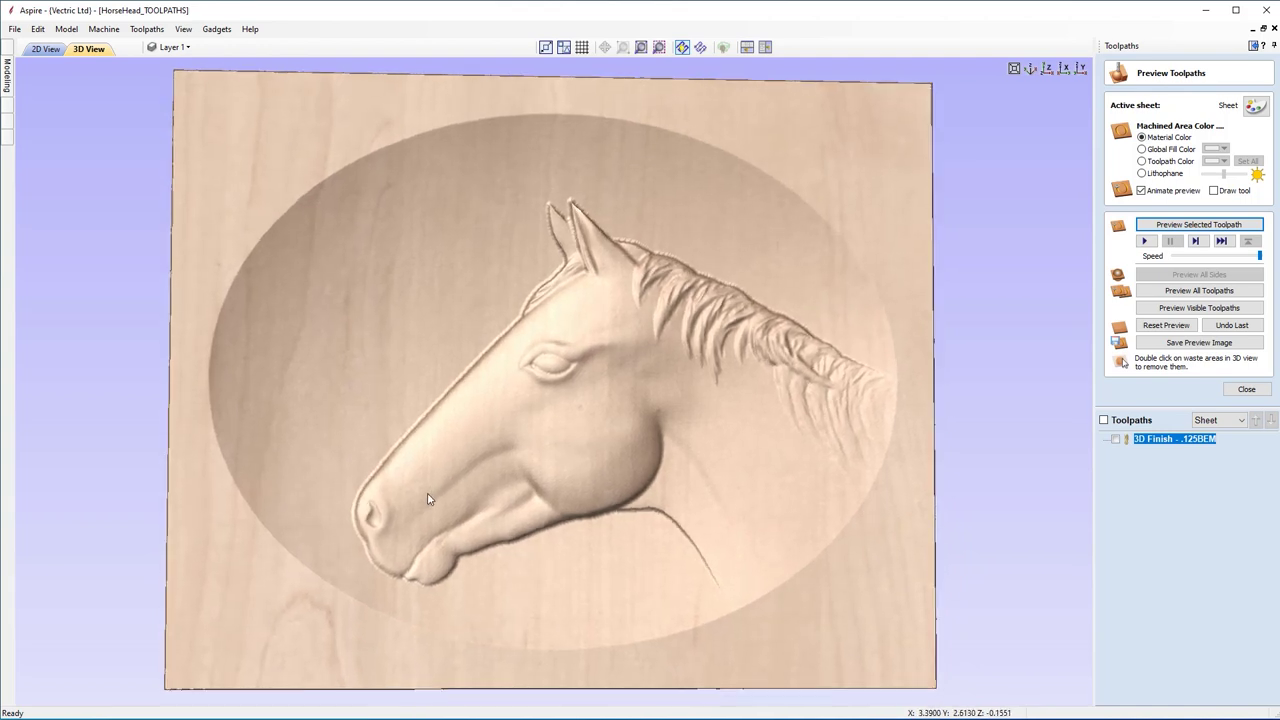